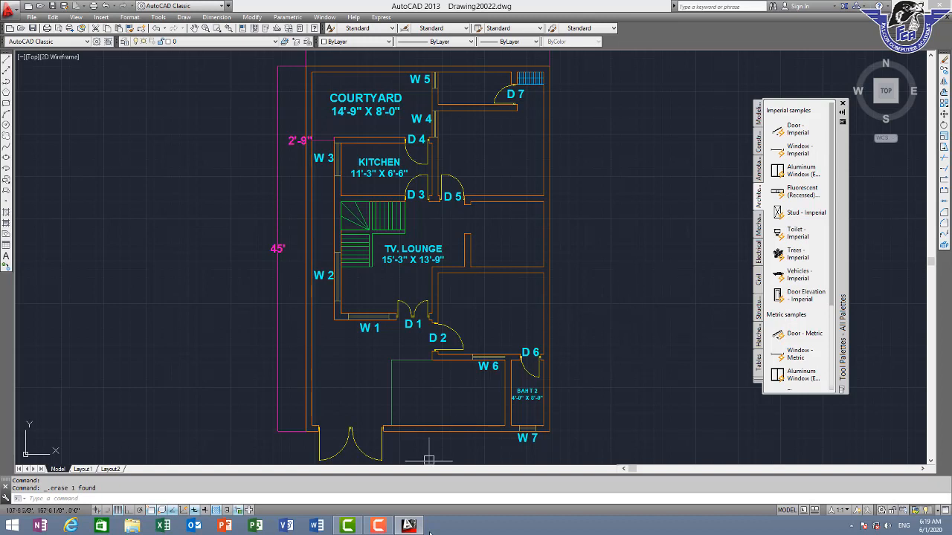
pyautogui.click(388, 525)
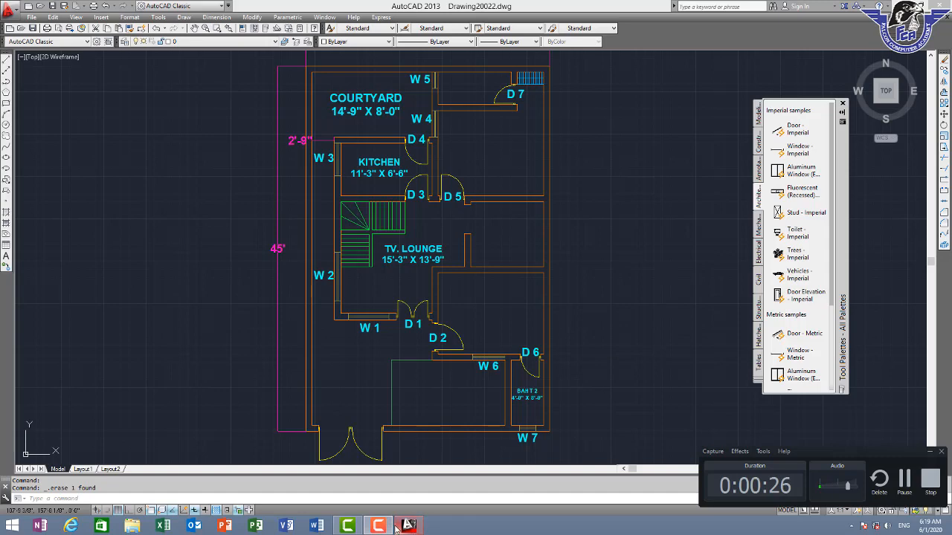
pyautogui.click(378, 525)
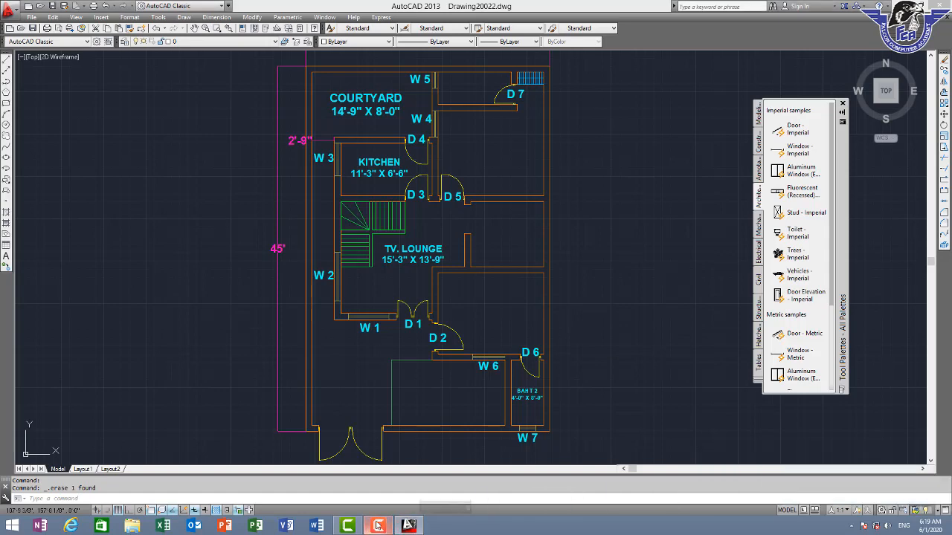
# Draw a rectangle inside the room east of the kitchen, close to the room's outer east wall.
pyautogui.scroll(4, 429, 195)
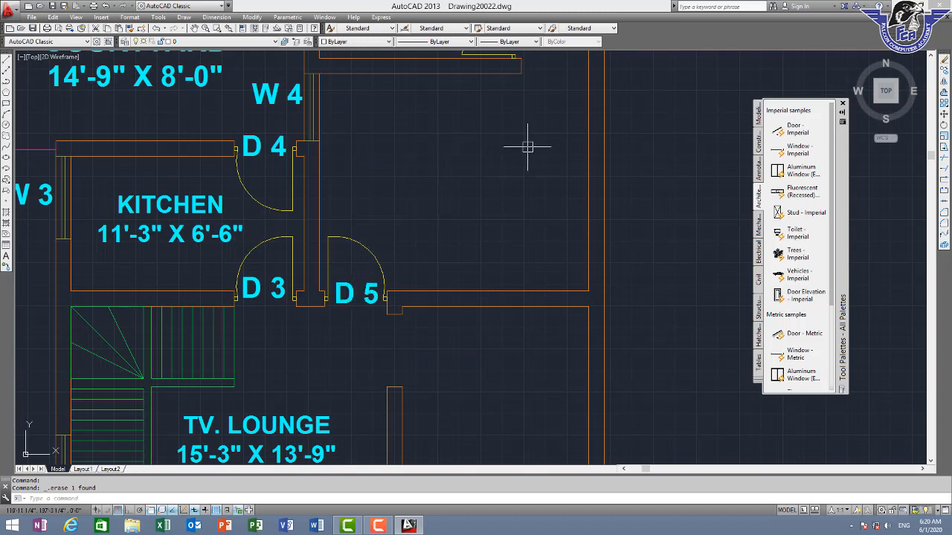
pyautogui.press('Return')
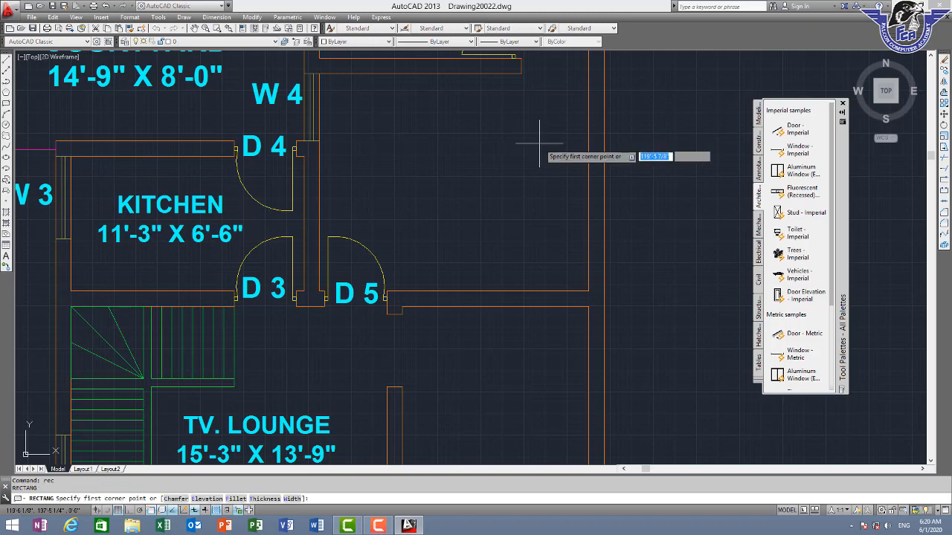
pyautogui.click(583, 135)
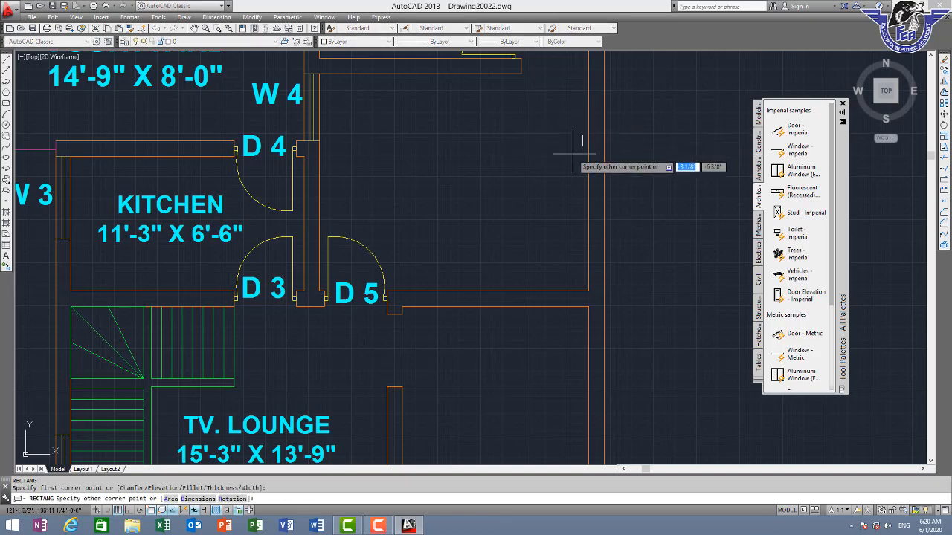
pyautogui.click(405, 242)
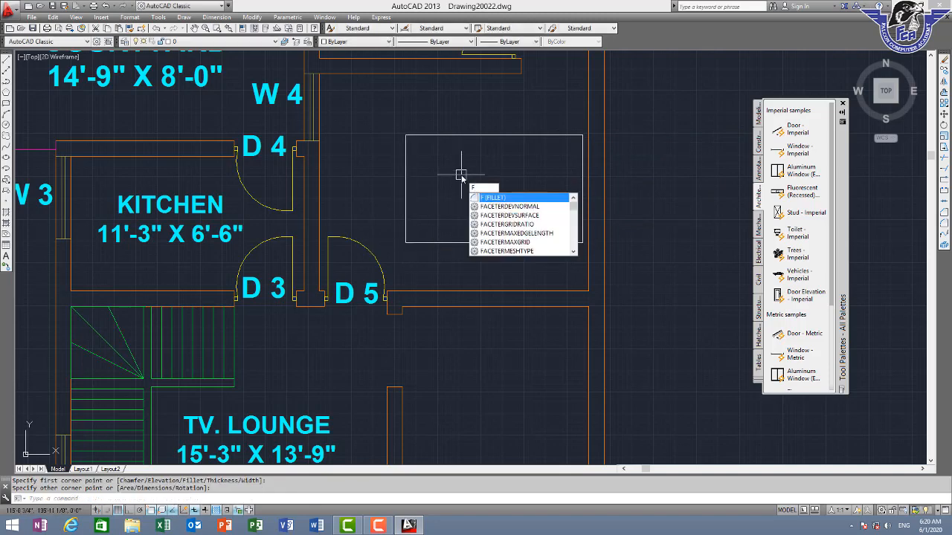
# Fillet the upper-left corner of the new rectangle with a 2" radius.
pyautogui.press('Return')
pyautogui.write('r')
pyautogui.press('Return')
pyautogui.write('2')
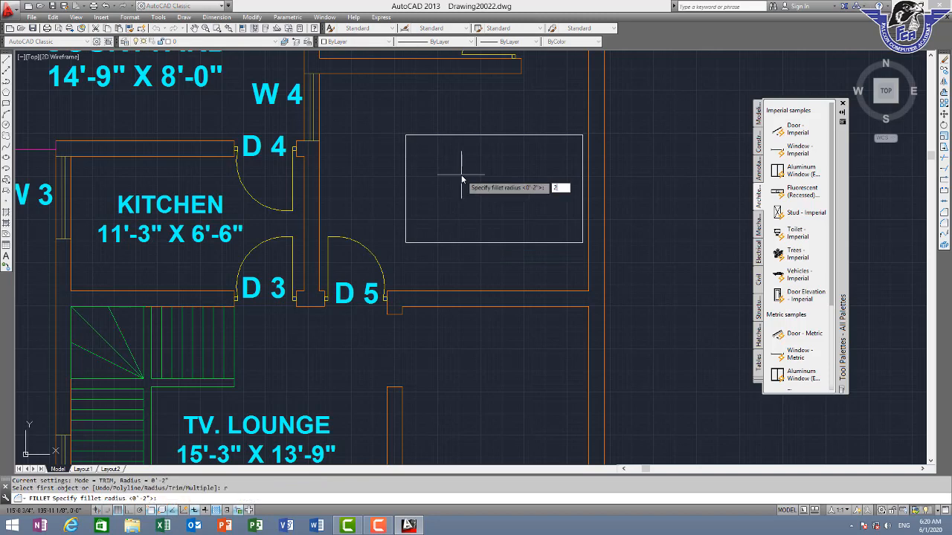
pyautogui.press('Return')
pyautogui.click(406, 151)
pyautogui.click(431, 135)
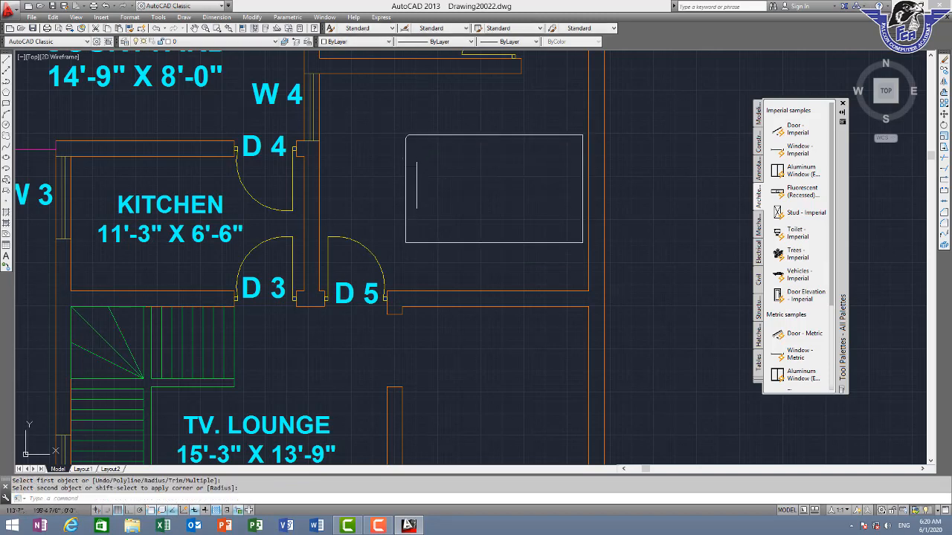
# Fillet the rectangle's remaining three corners with the same radius.
pyautogui.press('Return')
pyautogui.click(419, 241)
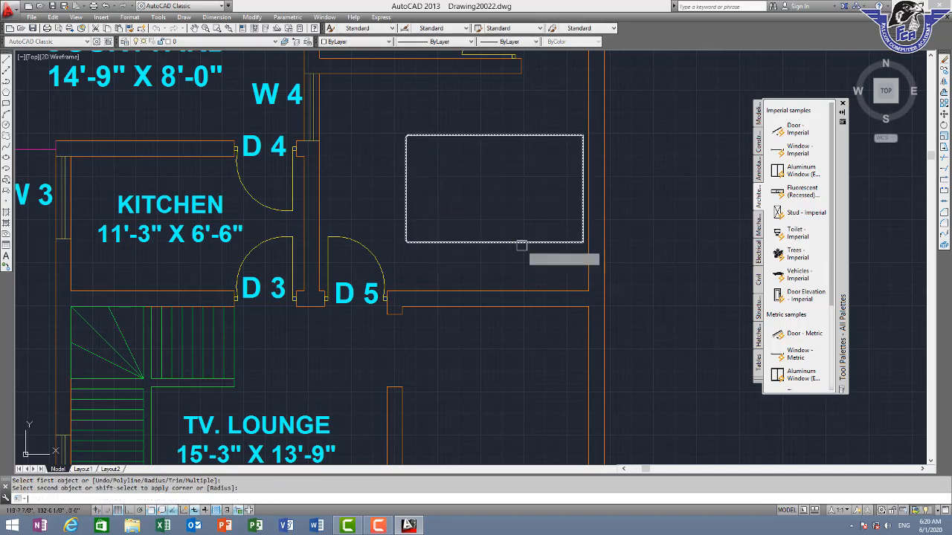
pyautogui.press('Return')
pyautogui.click(562, 243)
pyautogui.click(582, 225)
pyautogui.press('Return')
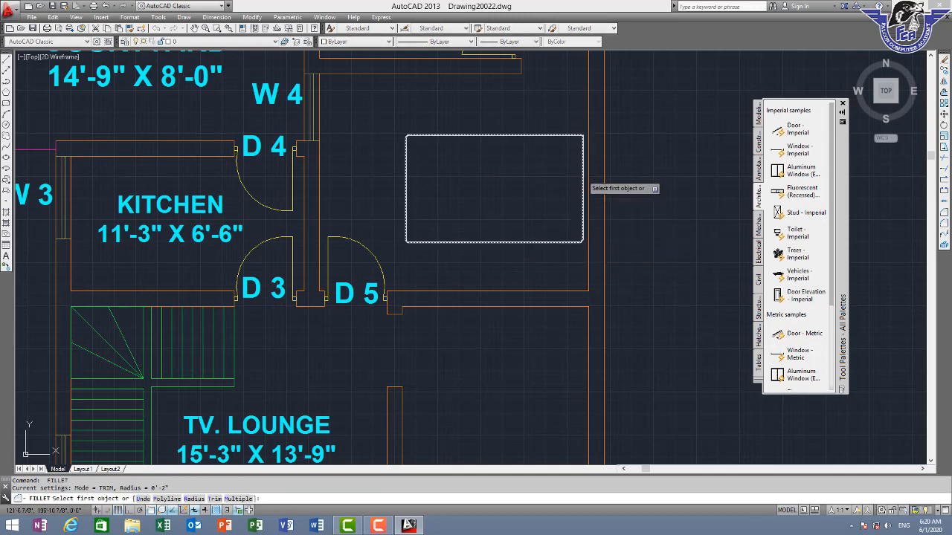
pyautogui.click(573, 135)
pyautogui.click(582, 150)
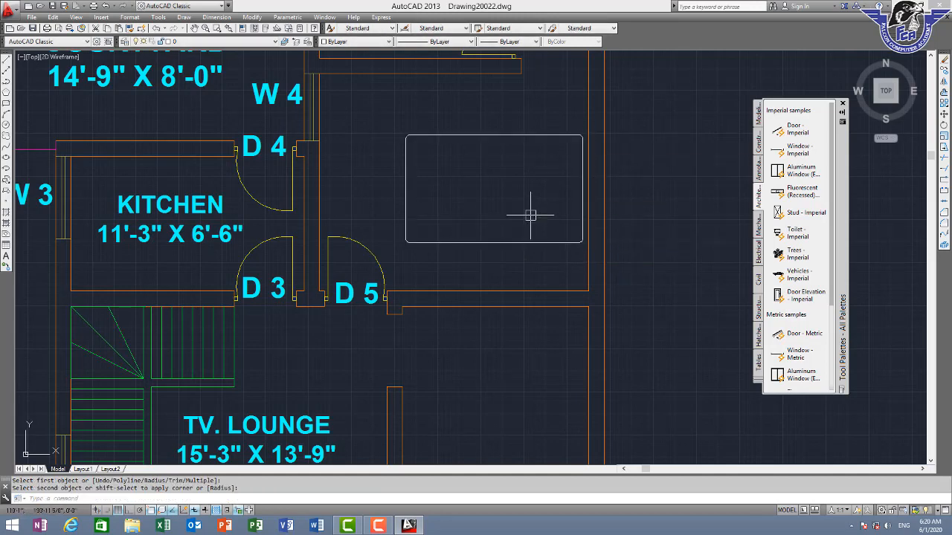
pyautogui.press('Escape')
# Offset the rounded rectangle 2" inward to form an inner outline.
pyautogui.write('o')
pyautogui.press('Return')
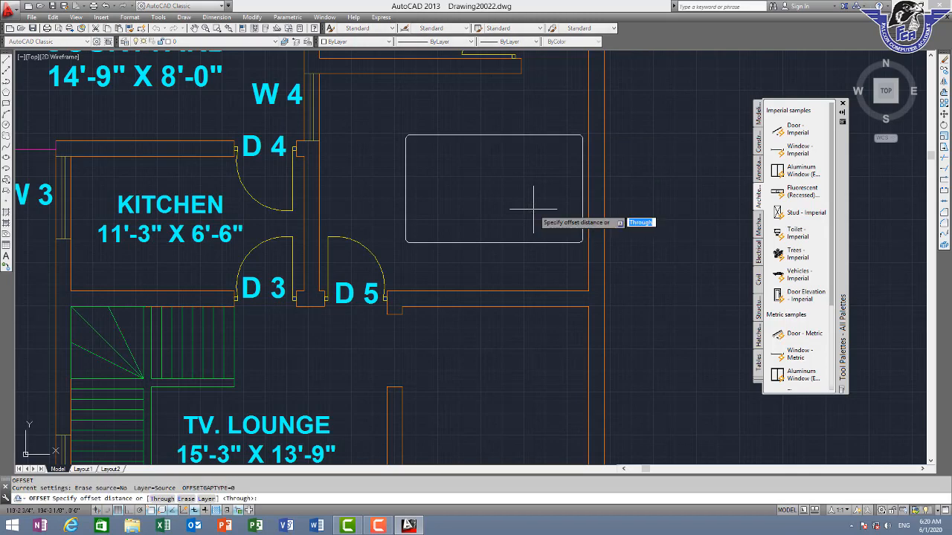
pyautogui.write('2')
pyautogui.press('Return')
pyautogui.click(525, 241)
pyautogui.click(528, 202)
pyautogui.press('Escape')
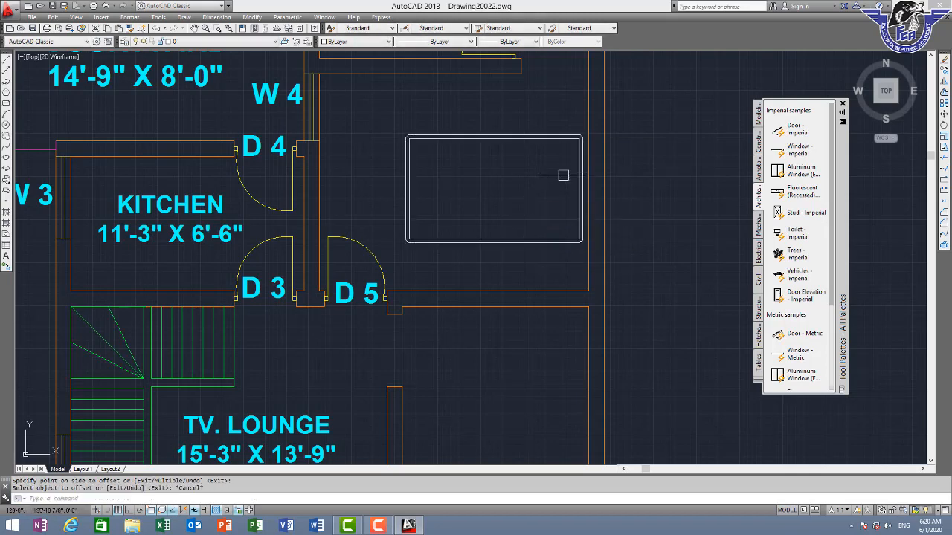
# Draw a small circle inside the upper-right corner of the inner outline.
pyautogui.scroll(2, 571, 150)
pyautogui.scroll(2, 561, 139)
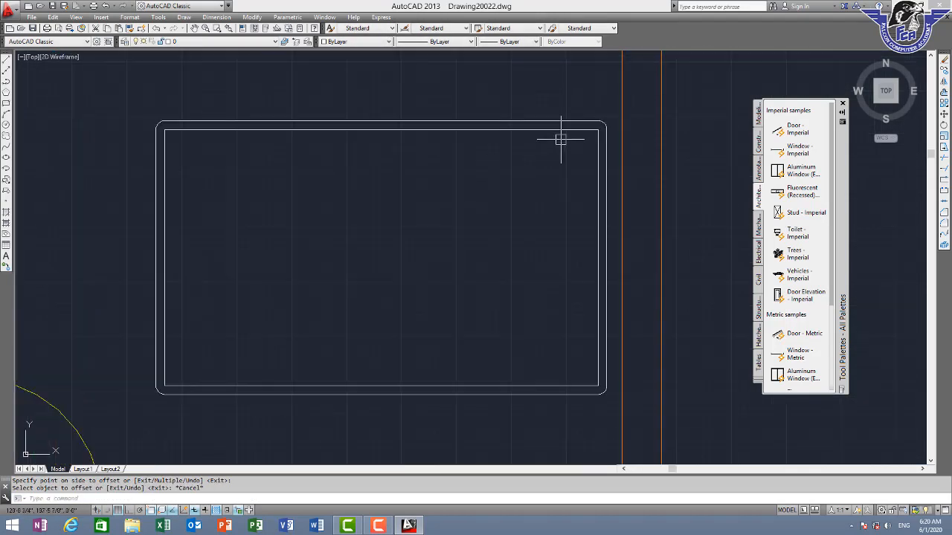
pyautogui.write('c')
pyautogui.press('Return')
pyautogui.scroll(4, 577, 144)
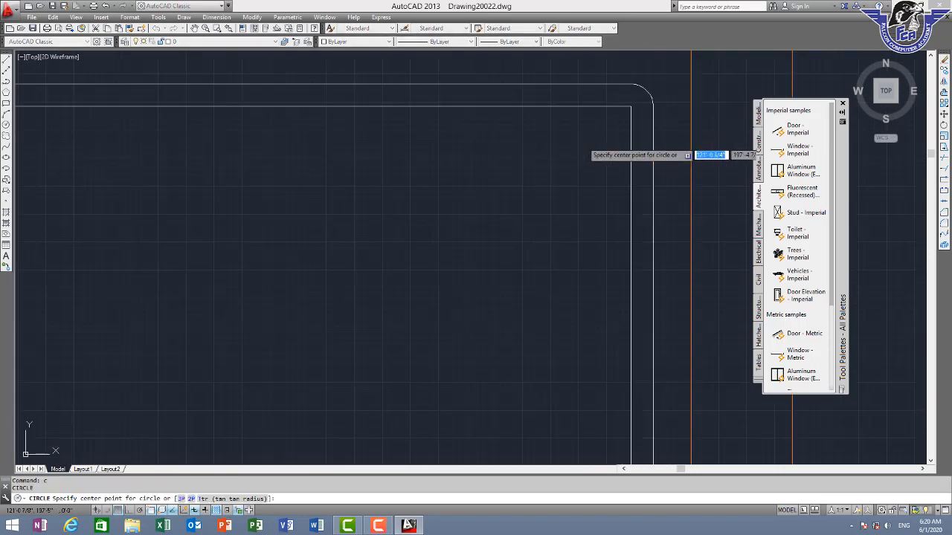
pyautogui.click(604, 123)
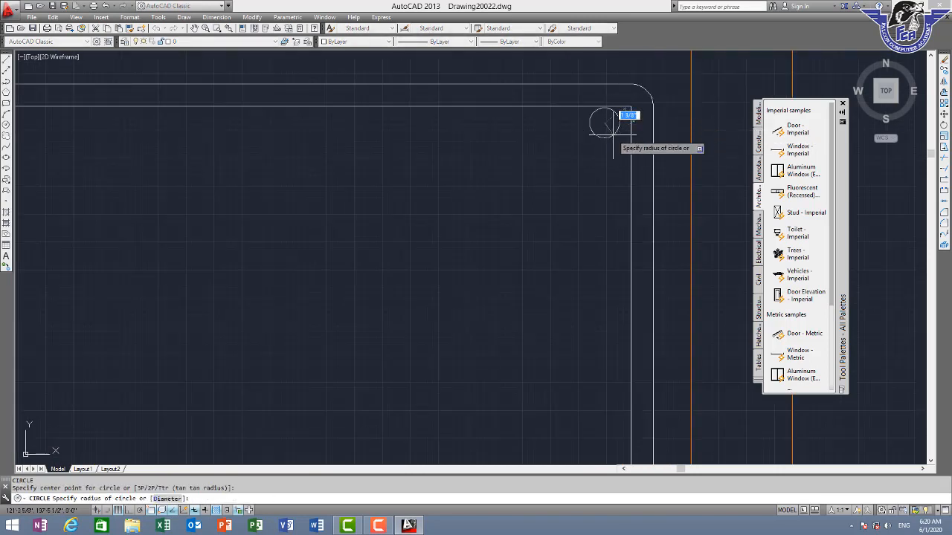
pyautogui.click(615, 119)
# Move the small circle about 1" horizontally toward the inner outline's right edge.
pyautogui.scroll(2, 615, 113)
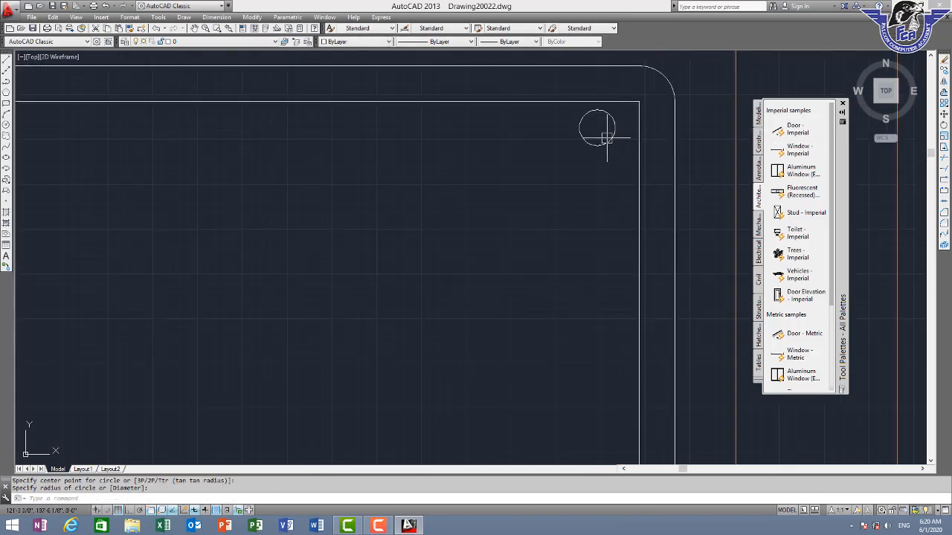
pyautogui.write('m')
pyautogui.press('Return')
pyautogui.scroll(2, 605, 140)
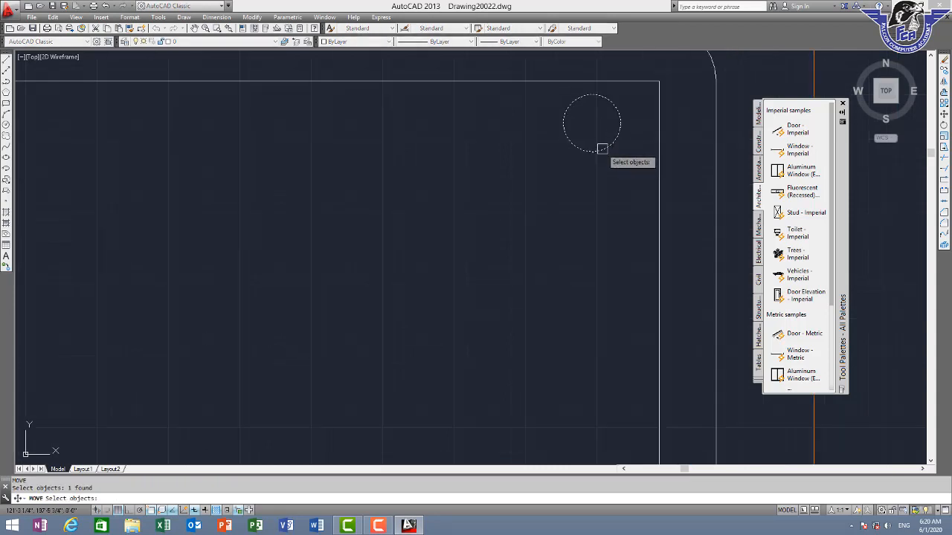
pyautogui.press('Return')
pyautogui.click(592, 123)
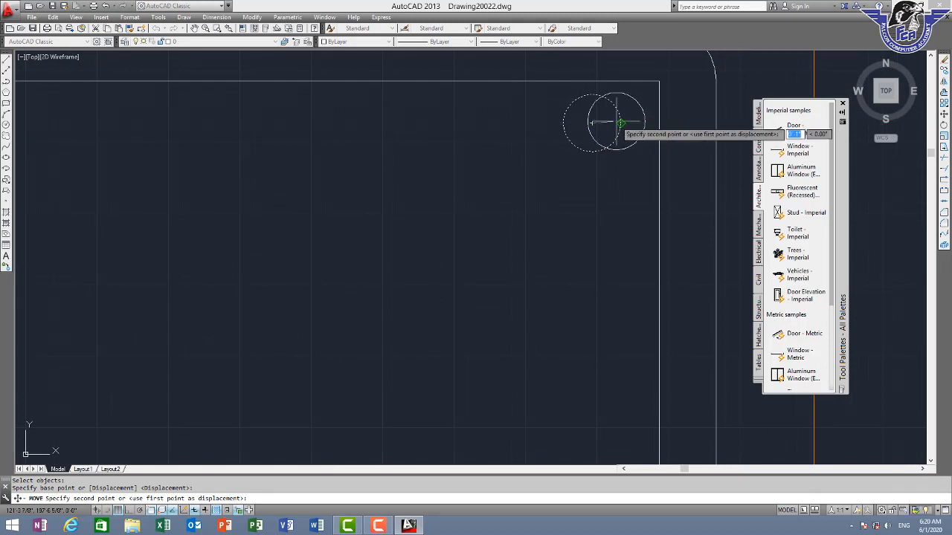
pyautogui.click(616, 122)
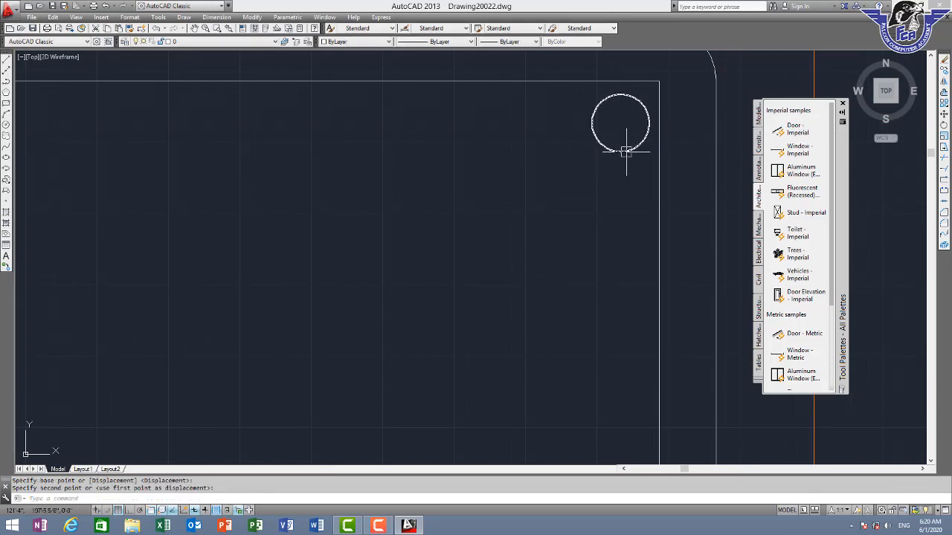
# Offset the small circle inward to form a thin concentric ring.
pyautogui.write('o')
pyautogui.press('Return')
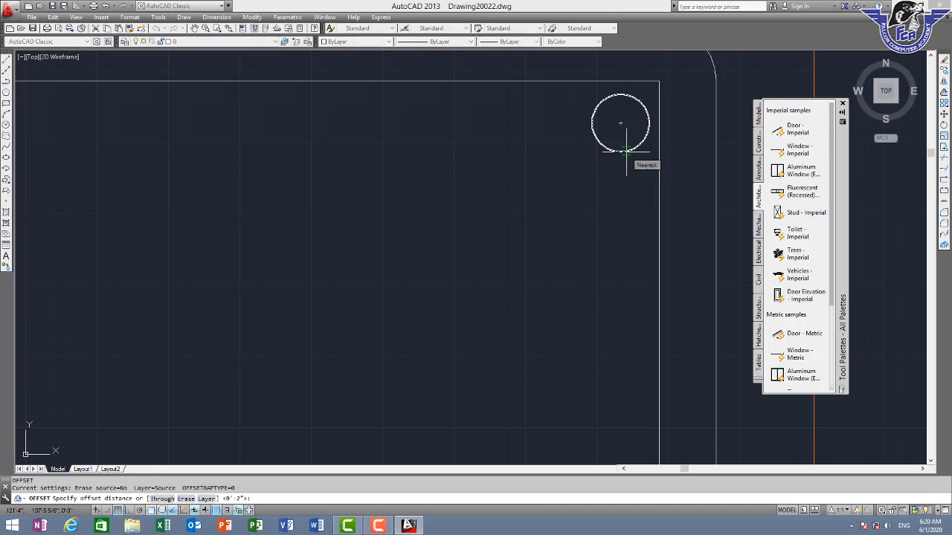
pyautogui.press('Return')
pyautogui.click(626, 151)
pyautogui.click(623, 123)
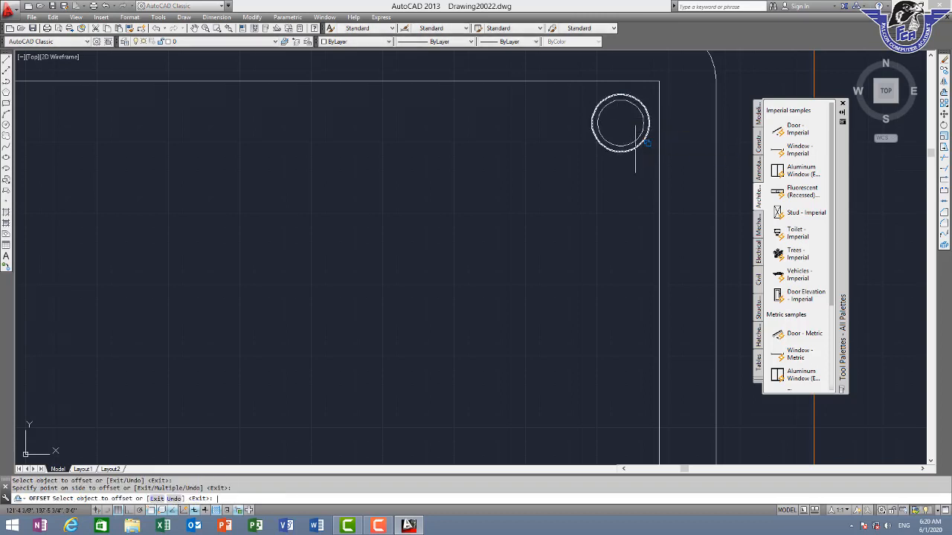
pyautogui.press('Escape')
# Copy both concentric circles straight down about 4'-7" to the lower-right corner of the inner outline, with Ortho on.
pyautogui.scroll(-4, 635, 149)
pyautogui.click(629, 139)
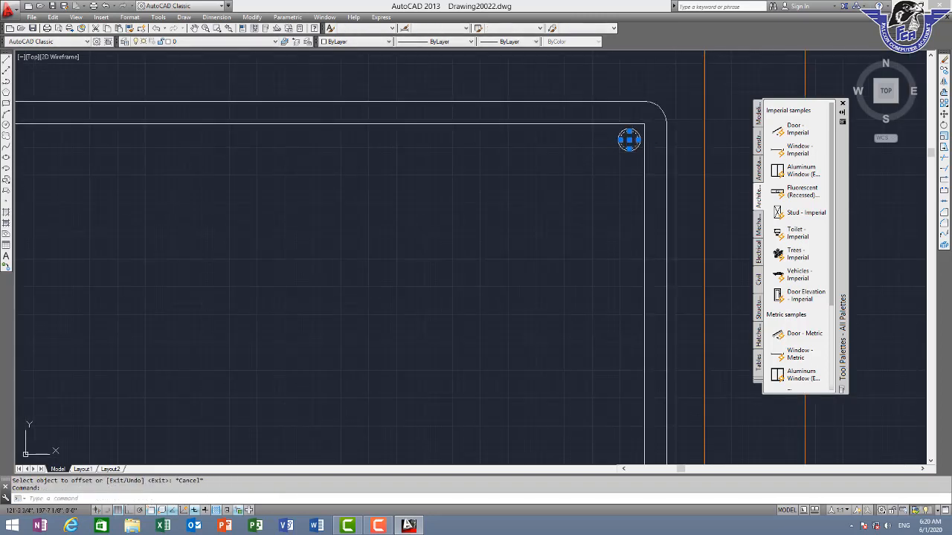
pyautogui.scroll(5, 630, 139)
pyautogui.click(683, 102)
pyautogui.click(548, 203)
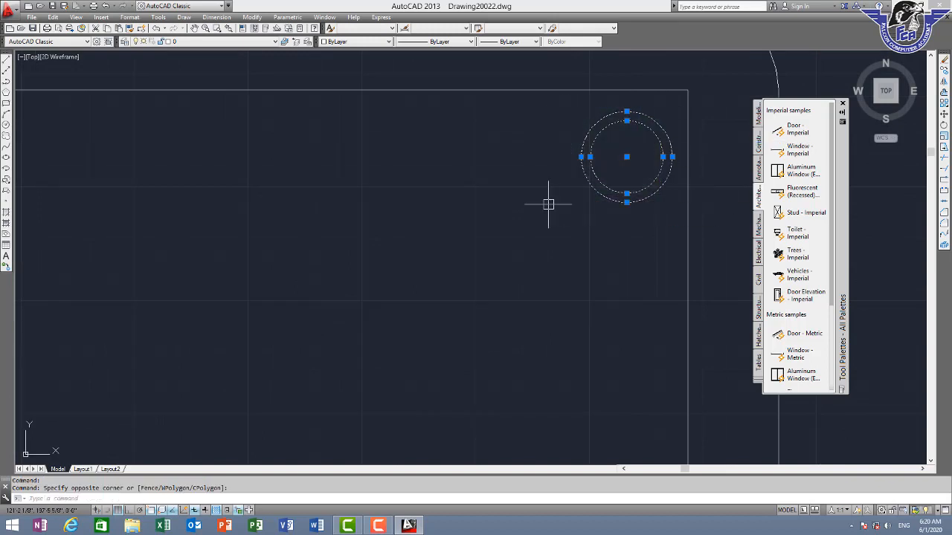
pyautogui.write('co')
pyautogui.press('Return')
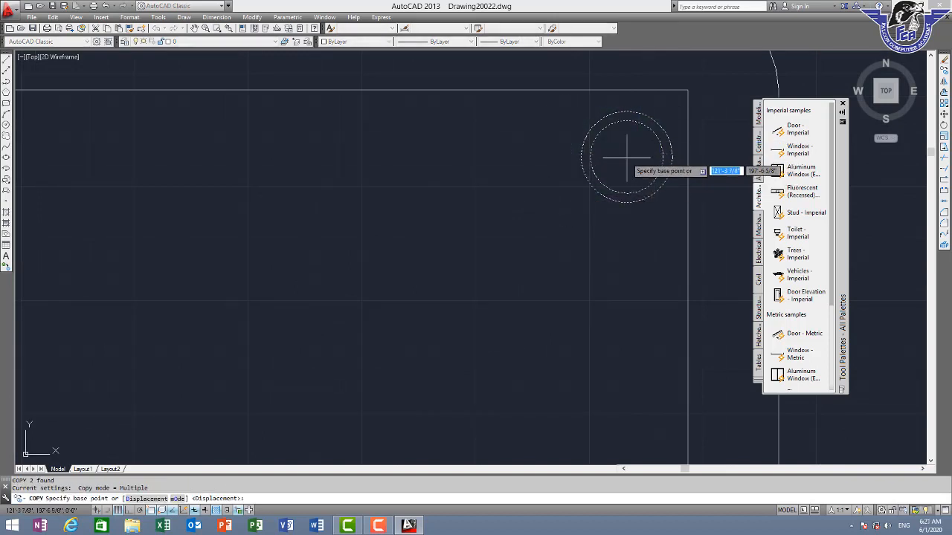
pyautogui.click(627, 158)
pyautogui.scroll(-4, 616, 276)
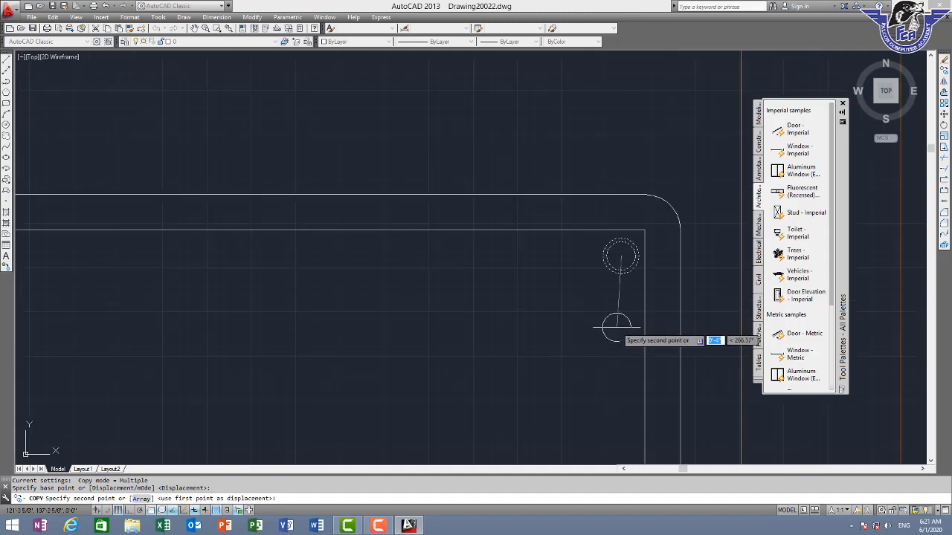
pyautogui.moveTo(612, 330); pyautogui.dragTo(627, 207, button='middle')
pyautogui.press('F8')
pyautogui.moveTo(602, 406); pyautogui.dragTo(611, 219, button='middle')
pyautogui.scroll(-6, 624, 397)
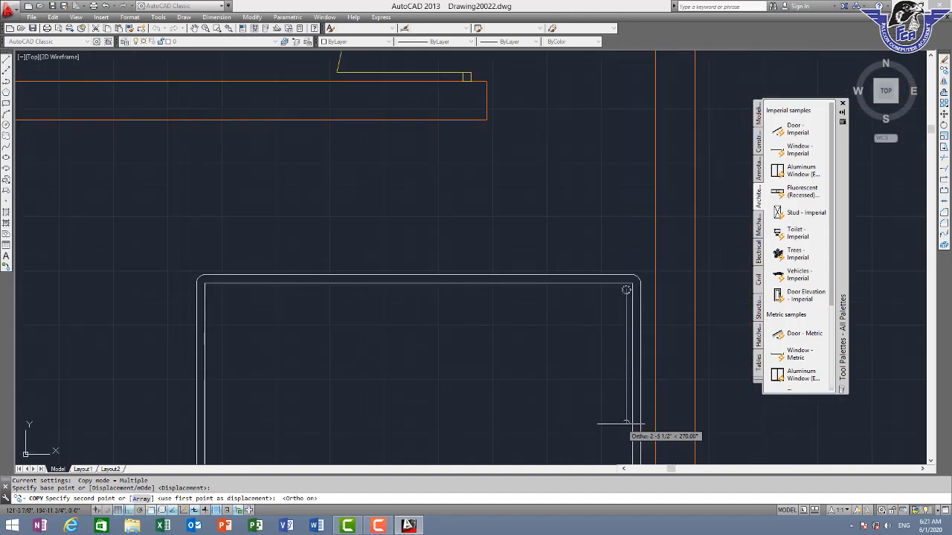
pyautogui.scroll(-2, 618, 420)
pyautogui.moveTo(616, 417); pyautogui.dragTo(618, 197, button='middle')
pyautogui.scroll(6, 624, 268)
pyautogui.scroll(2, 629, 282)
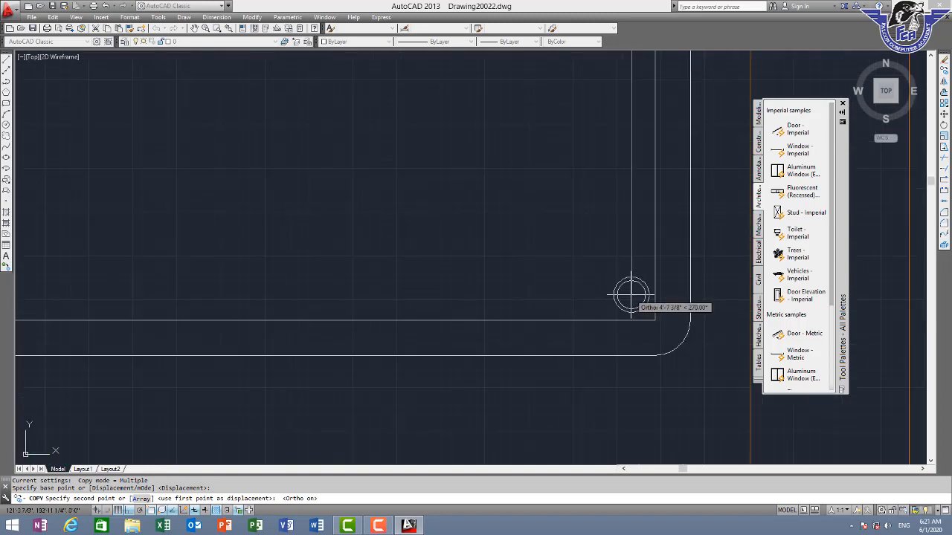
pyautogui.click(631, 148)
pyautogui.press('Escape')
# Copy both concentric circles at the inner outline's lower-right corner about 8' straight left to its lower-left corner.
pyautogui.scroll(-2, 656, 127)
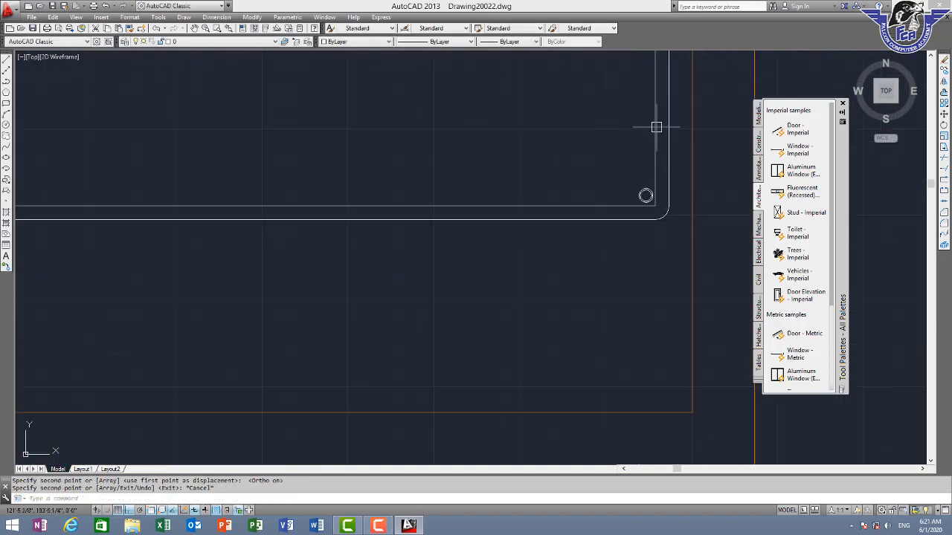
pyautogui.scroll(-3, 655, 126)
pyautogui.moveTo(621, 91); pyautogui.dragTo(608, 183, button='middle')
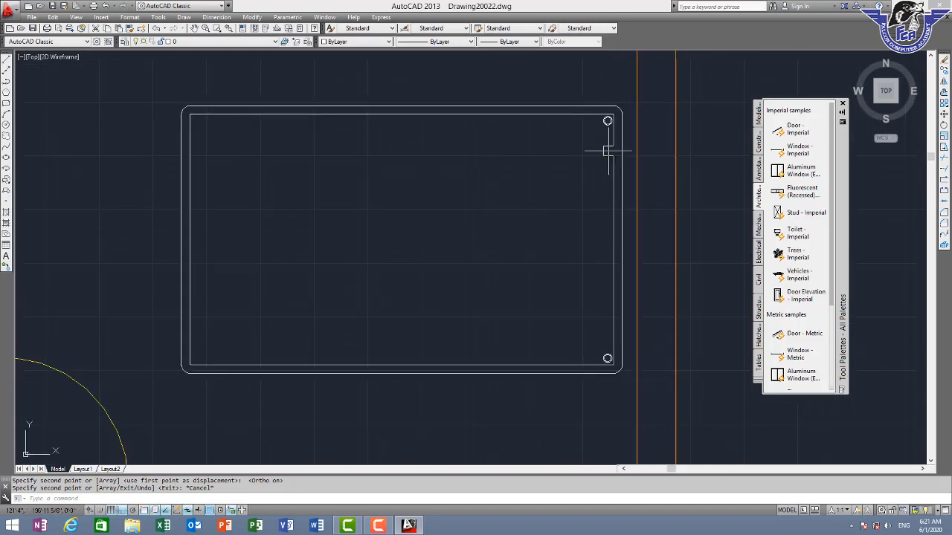
pyautogui.scroll(5, 608, 101)
pyautogui.click(619, 160)
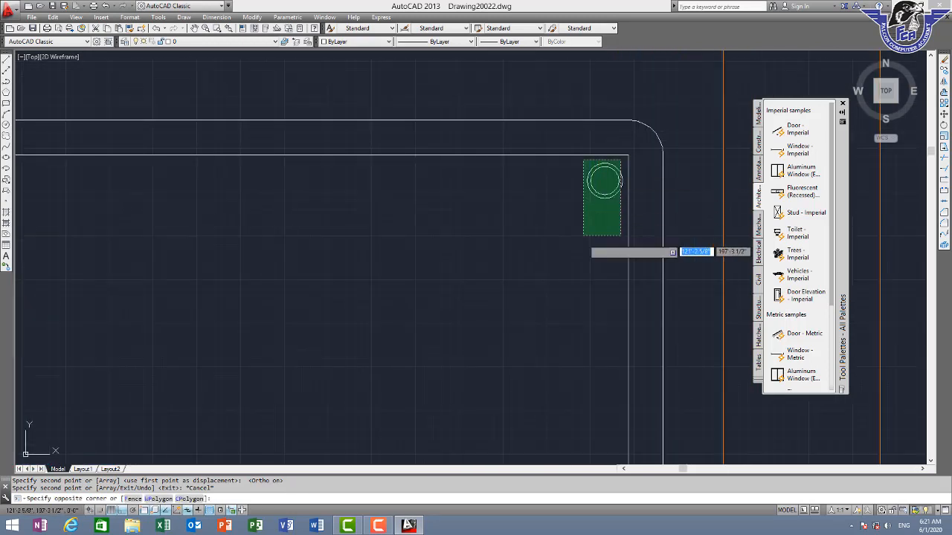
pyautogui.scroll(-6, 593, 357)
pyautogui.scroll(3, 610, 395)
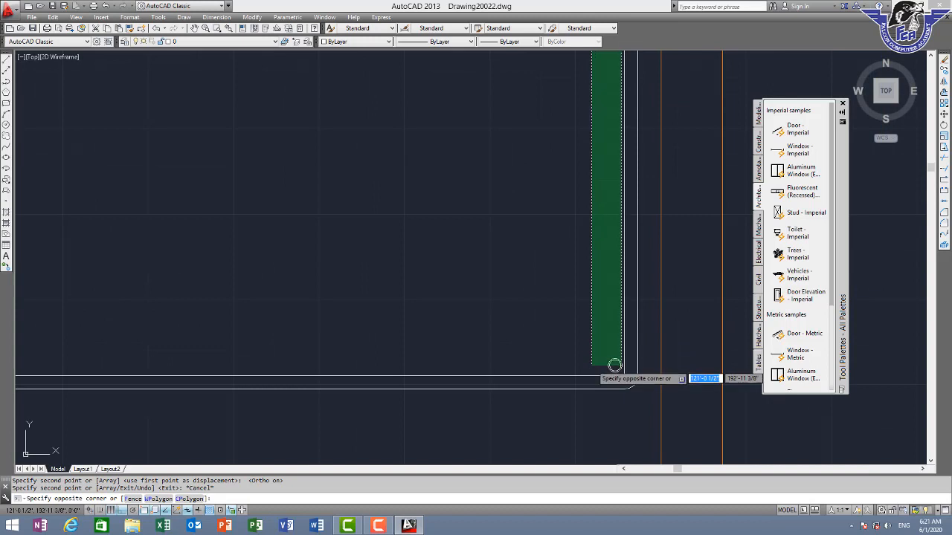
pyautogui.click(614, 366)
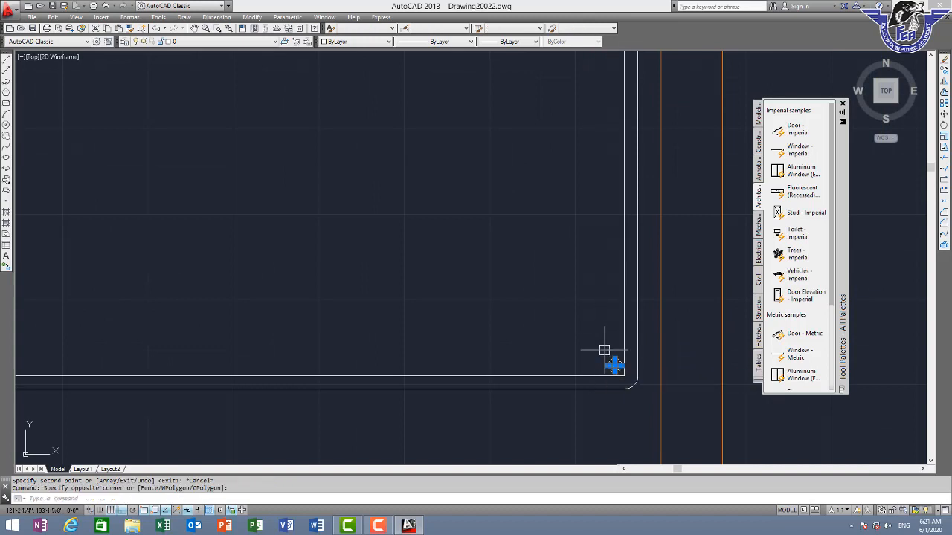
pyautogui.write('co')
pyautogui.press('Return')
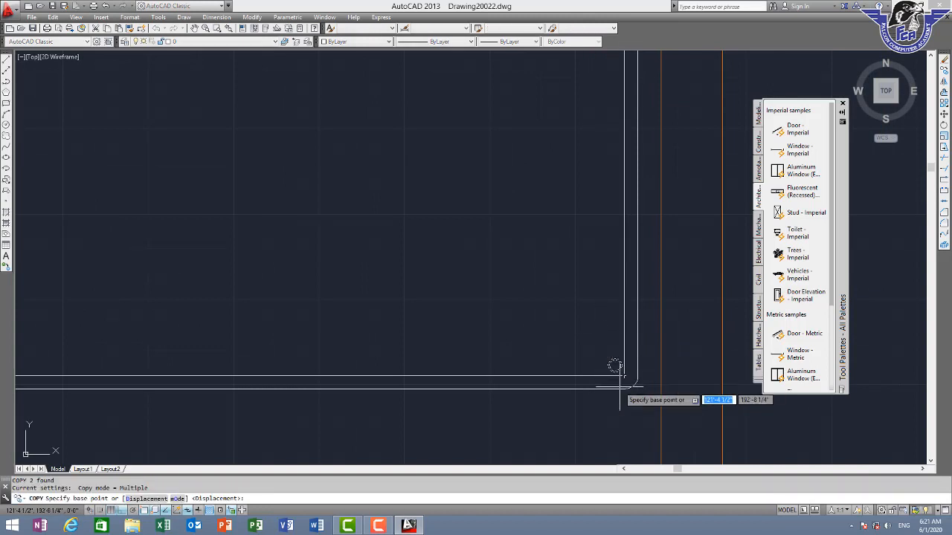
pyautogui.scroll(1, 612, 355)
pyautogui.click(614, 356)
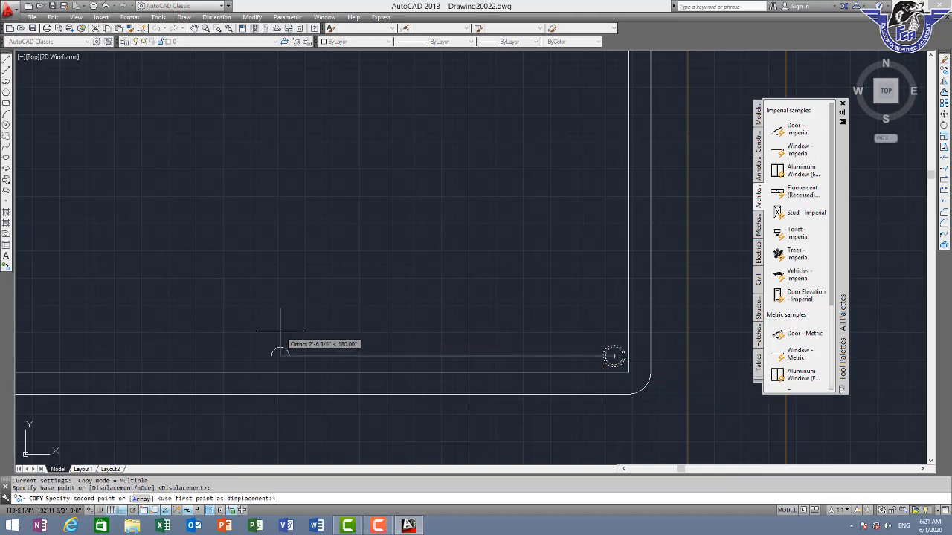
pyautogui.scroll(-4, 262, 336)
pyautogui.moveTo(137, 340); pyautogui.dragTo(503, 310, button='middle')
pyautogui.scroll(6, 371, 312)
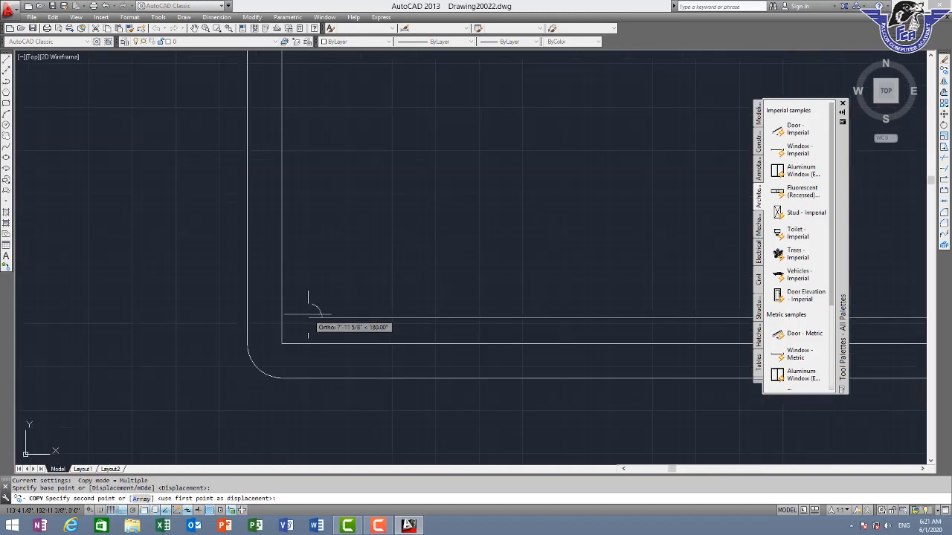
pyautogui.click(307, 318)
pyautogui.press('Escape')
# Copy both concentric circles at the inner outline's upper-right corner about 8' straight left to its upper-left corner.
pyautogui.scroll(-5, 393, 263)
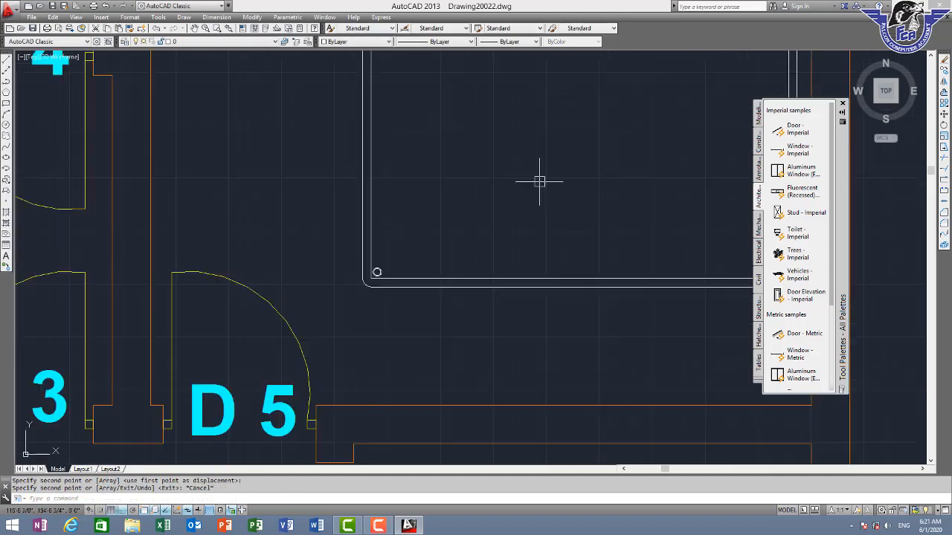
pyautogui.scroll(-3, 542, 179)
pyautogui.scroll(8, 587, 158)
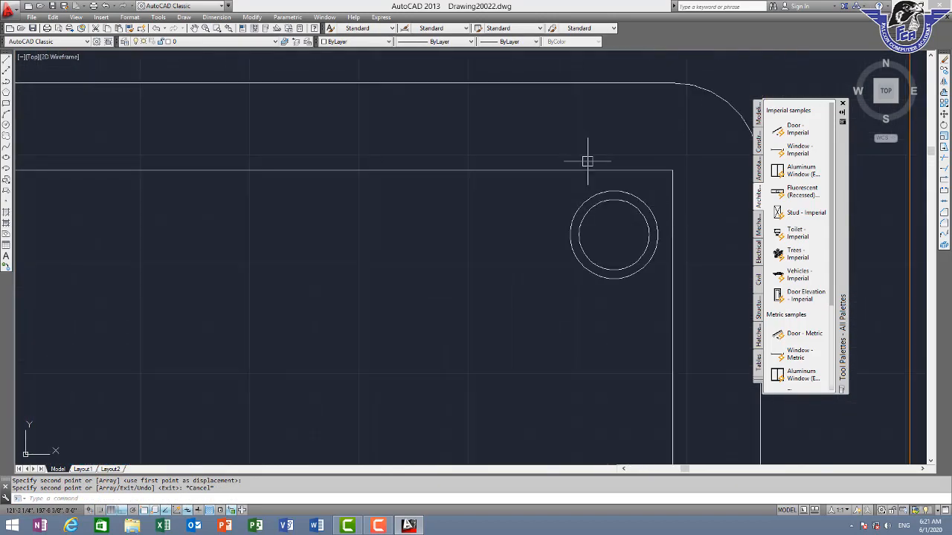
pyautogui.moveTo(608, 235); pyautogui.dragTo(522, 284)
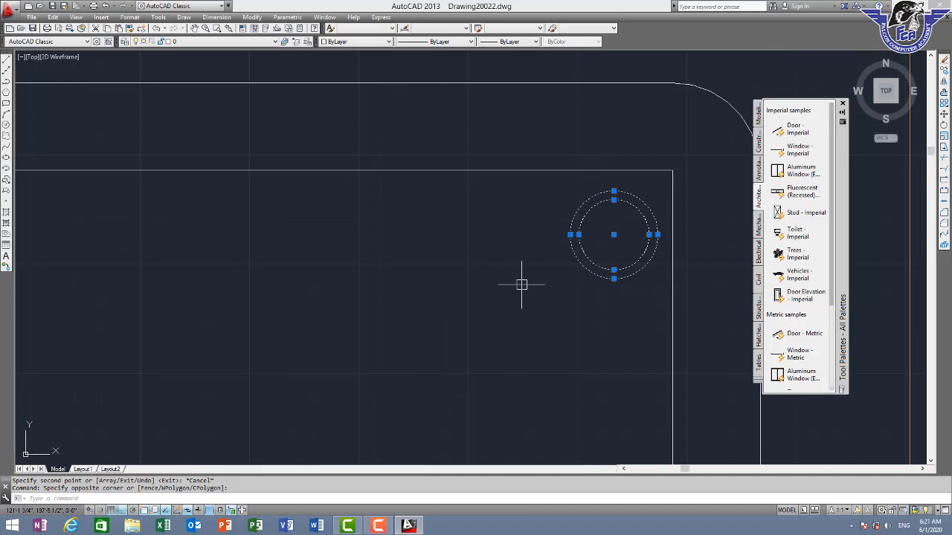
pyautogui.write('o')
pyautogui.press('Return')
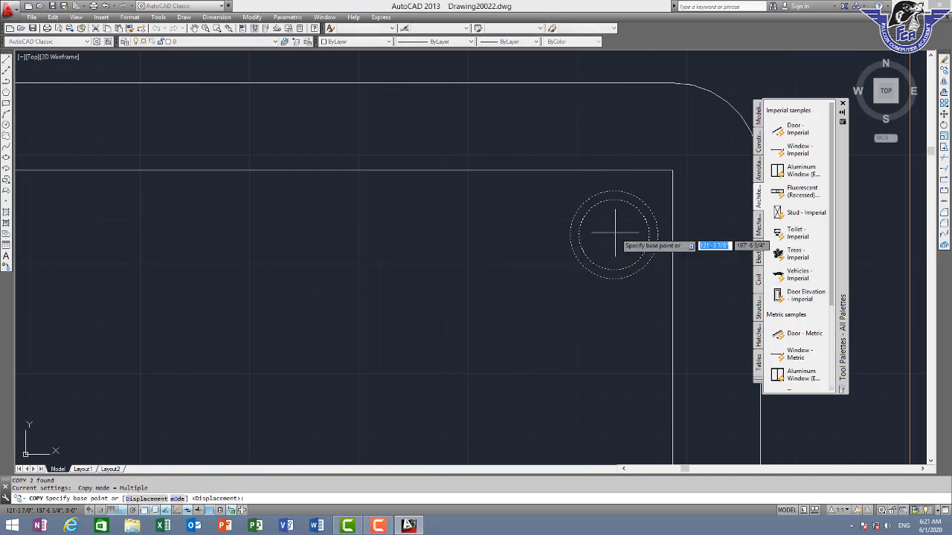
pyautogui.click(614, 234)
pyautogui.scroll(-2, 184, 232)
pyautogui.moveTo(160, 235); pyautogui.dragTo(104, 230, button='middle')
pyautogui.moveTo(141, 230); pyautogui.dragTo(818, 224, button='middle')
pyautogui.scroll(-2, 148, 218)
pyautogui.moveTo(99, 209); pyautogui.dragTo(491, 185, button='middle')
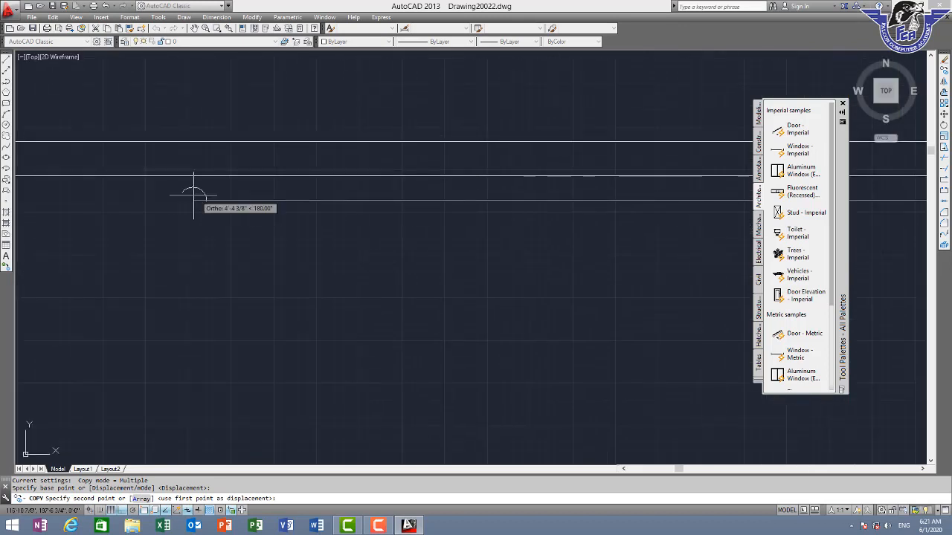
pyautogui.scroll(-5, 141, 198)
pyautogui.moveTo(137, 197); pyautogui.dragTo(571, 171, button='middle')
pyautogui.scroll(4, 428, 172)
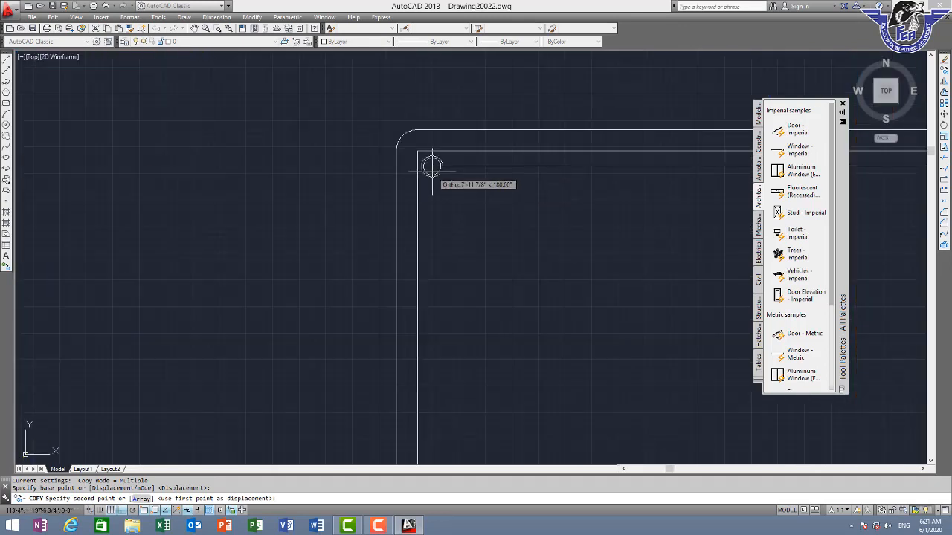
pyautogui.click(432, 166)
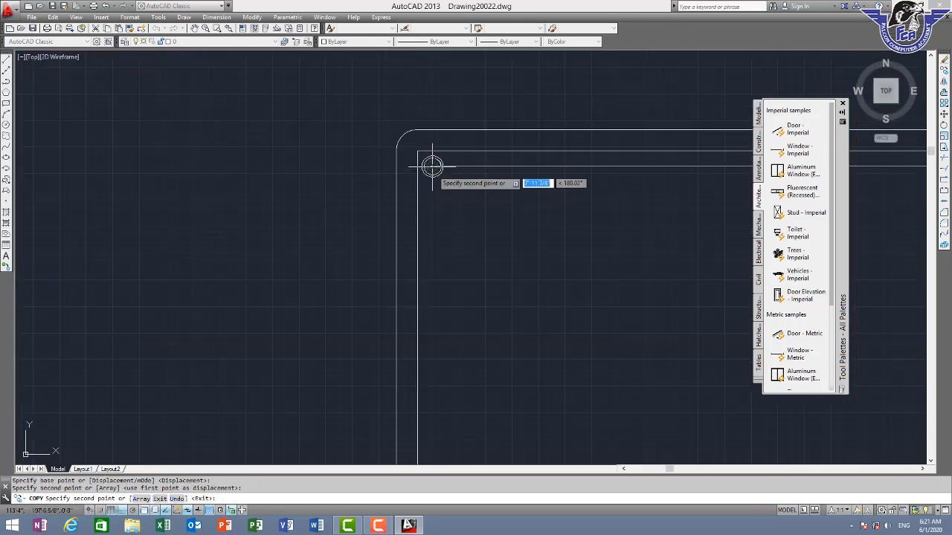
pyautogui.scroll(-5, 603, 192)
pyautogui.moveTo(603, 191); pyautogui.dragTo(379, 162, button='middle')
pyautogui.press('Escape')
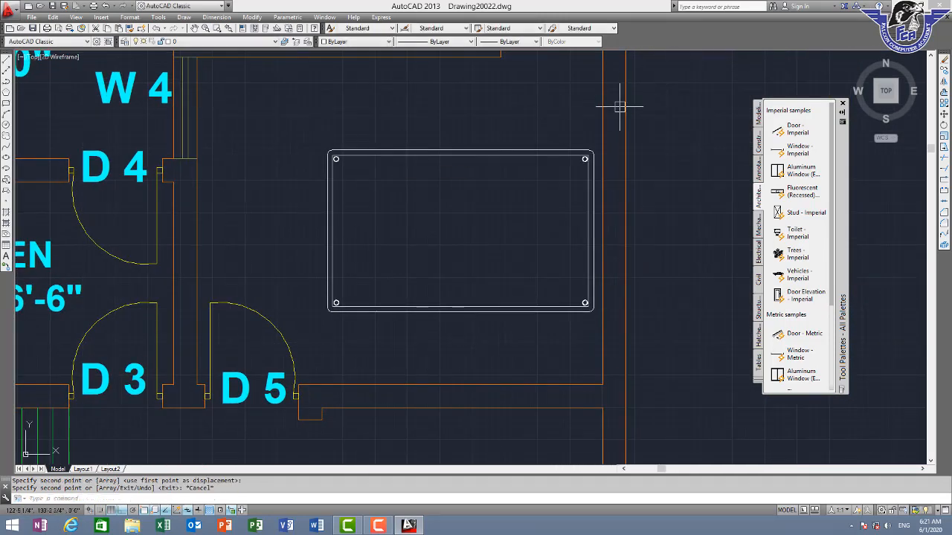
# Draw a small, nearly square rectangle just above the upper-right corner of the large rounded rectangle.
pyautogui.moveTo(597, 129)
pyautogui.mouseDown(button='middle')
pyautogui.moveTo(509, 136)
pyautogui.moveTo(505, 212)
pyautogui.mouseUp(button='middle')
pyautogui.scroll(4, 496, 132)
pyautogui.scroll(-2, 509, 148)
pyautogui.write('re')
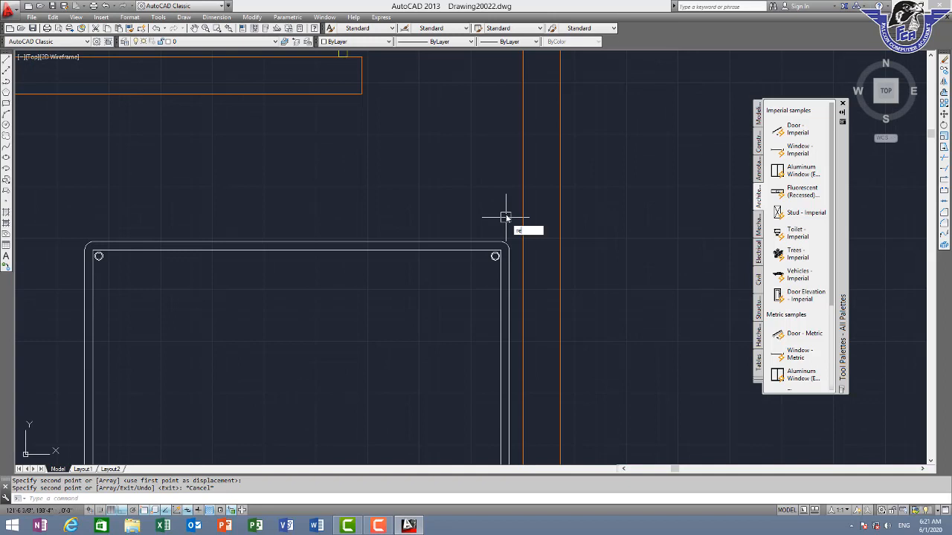
pyautogui.write('c')
pyautogui.press('Return')
pyautogui.click(505, 171)
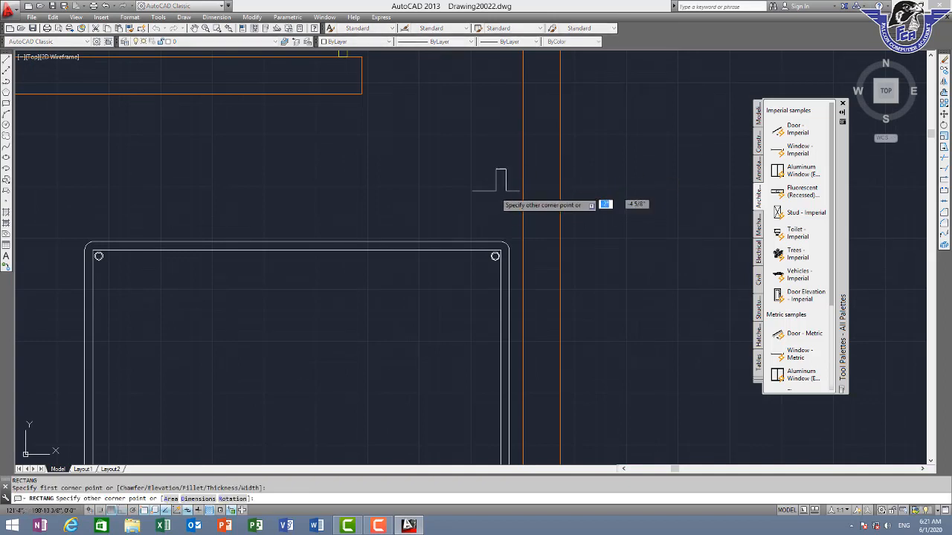
pyautogui.click(456, 219)
# Fillet the upper-left and lower-left corners of the small rectangle with a 2" radius.
pyautogui.scroll(2, 487, 190)
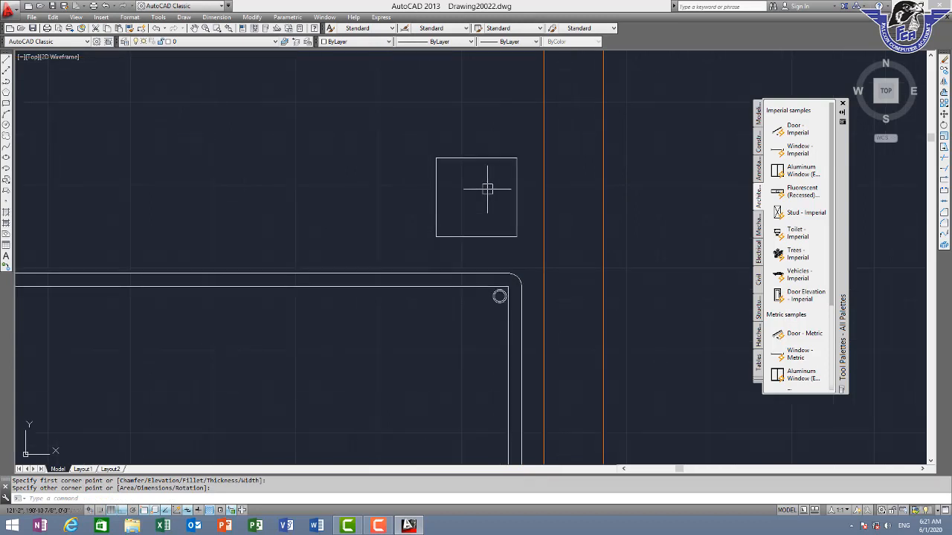
pyautogui.write('f')
pyautogui.press('Return')
pyautogui.write('r')
pyautogui.press('Return')
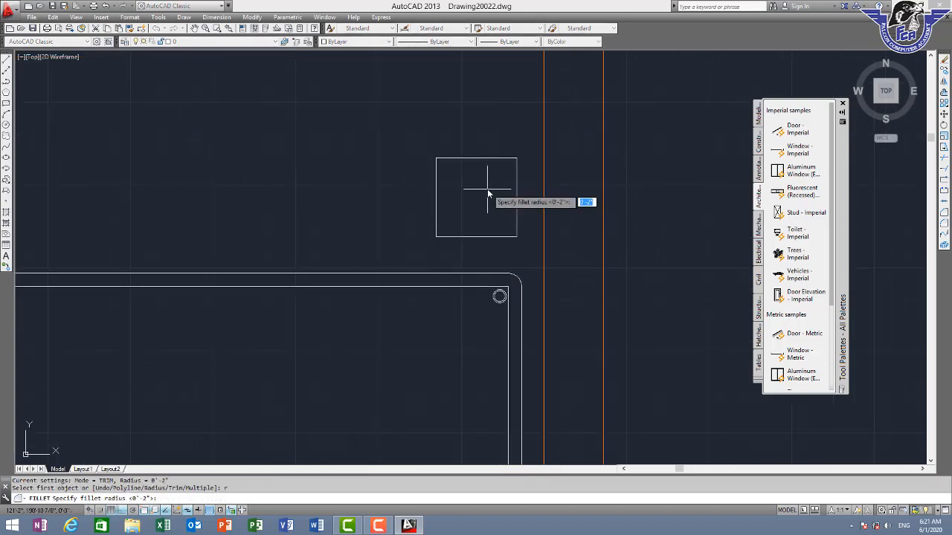
pyautogui.write('2')
pyautogui.press('Return')
pyautogui.click(442, 172)
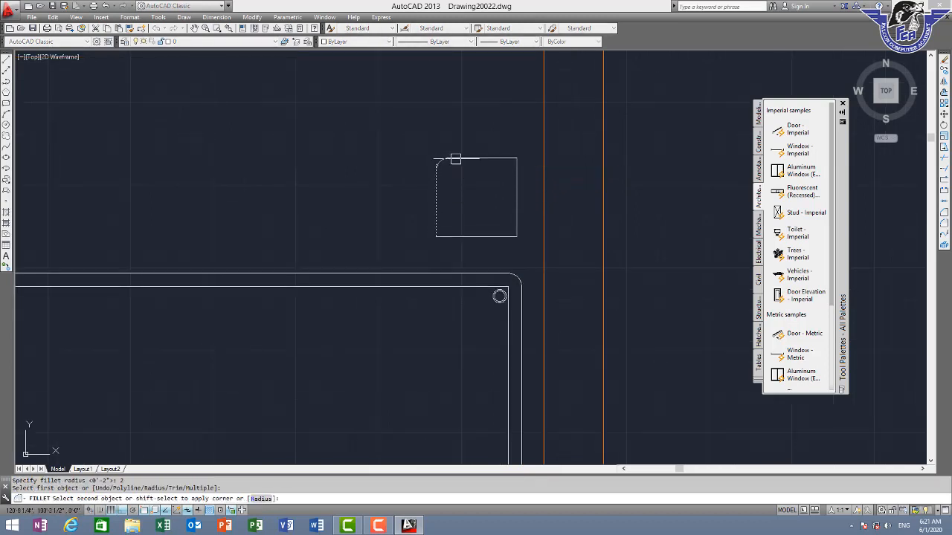
pyautogui.click(453, 156)
pyautogui.press('Return')
pyautogui.click(436, 217)
pyautogui.click(448, 237)
pyautogui.press('Escape')
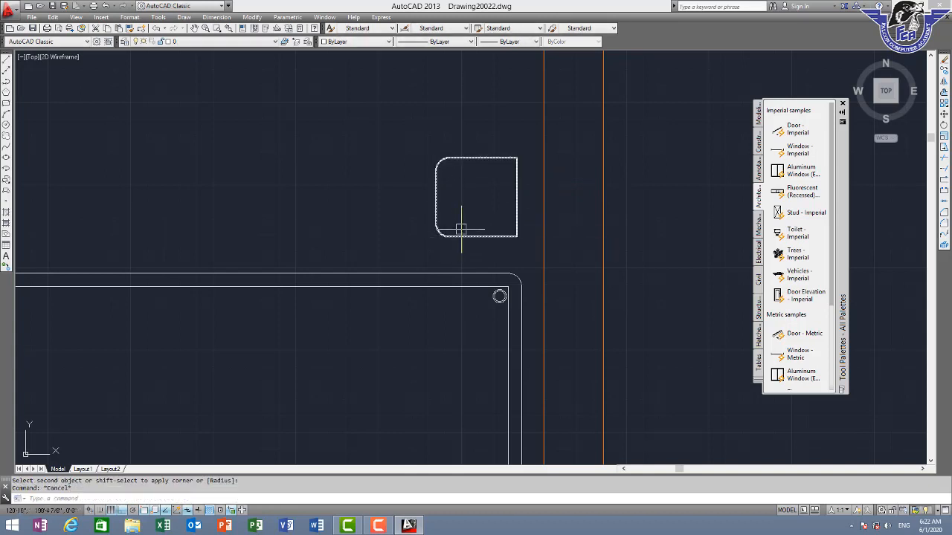
pyautogui.scroll(2, 430, 196)
pyautogui.write('f')
pyautogui.press('Escape')
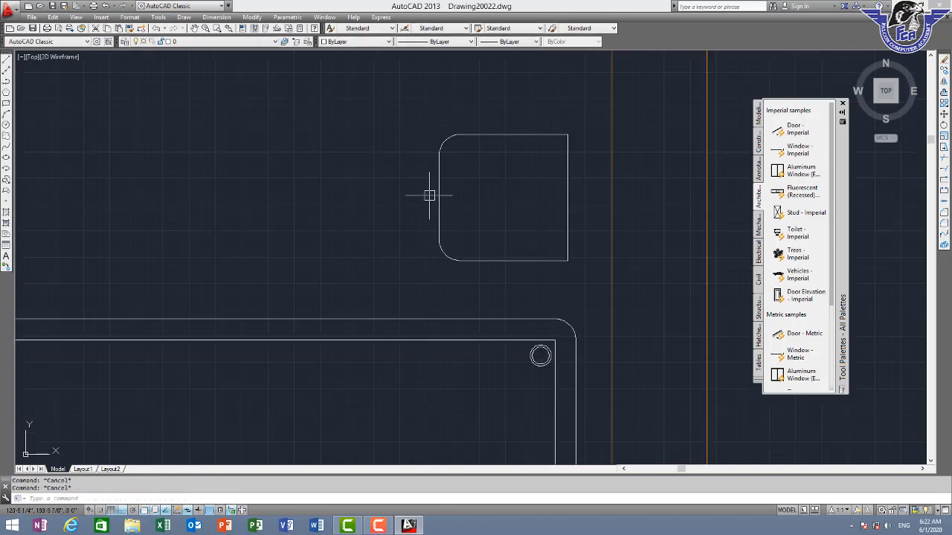
# Offset the small filleted rectangle 3" inward to form an inner square.
pyautogui.write('o')
pyautogui.press('Return')
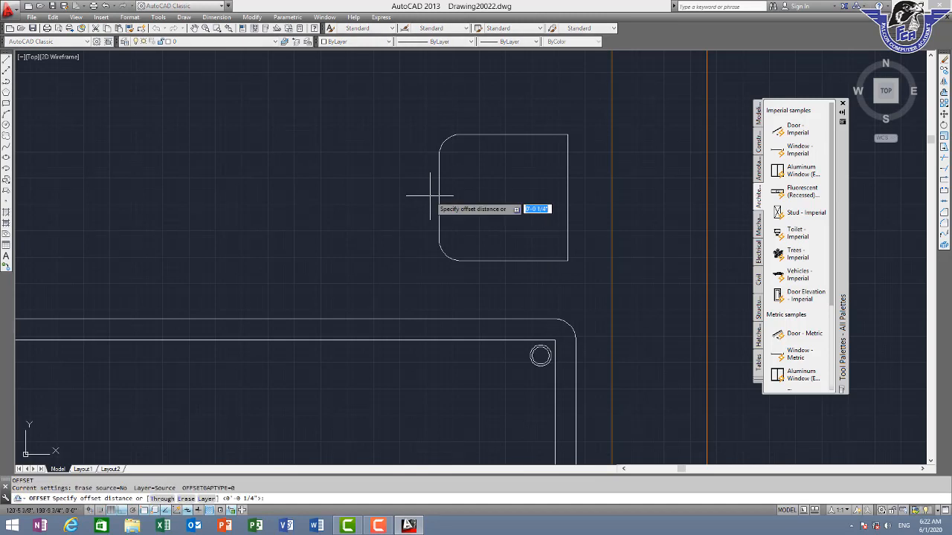
pyautogui.write('3')
pyautogui.press('Return')
pyautogui.click(439, 186)
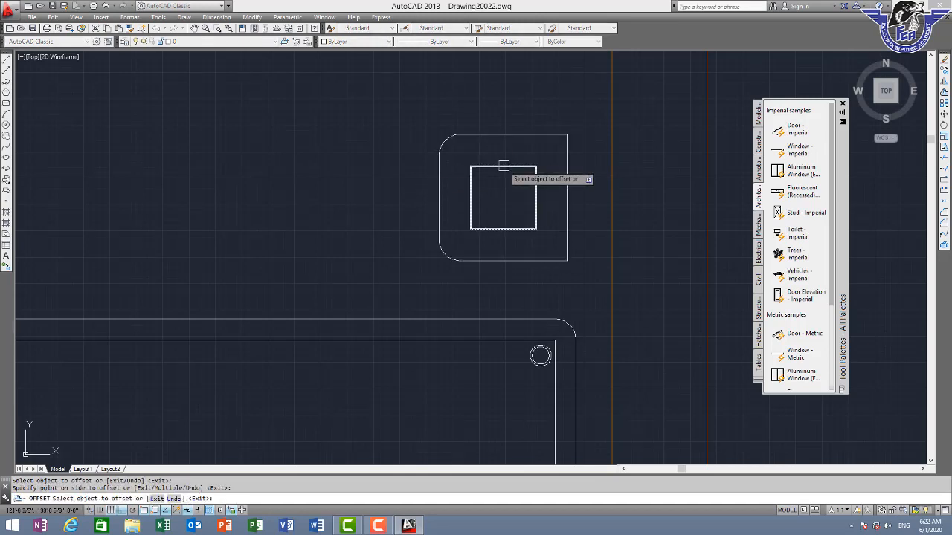
pyautogui.click(504, 167)
pyautogui.press('Escape')
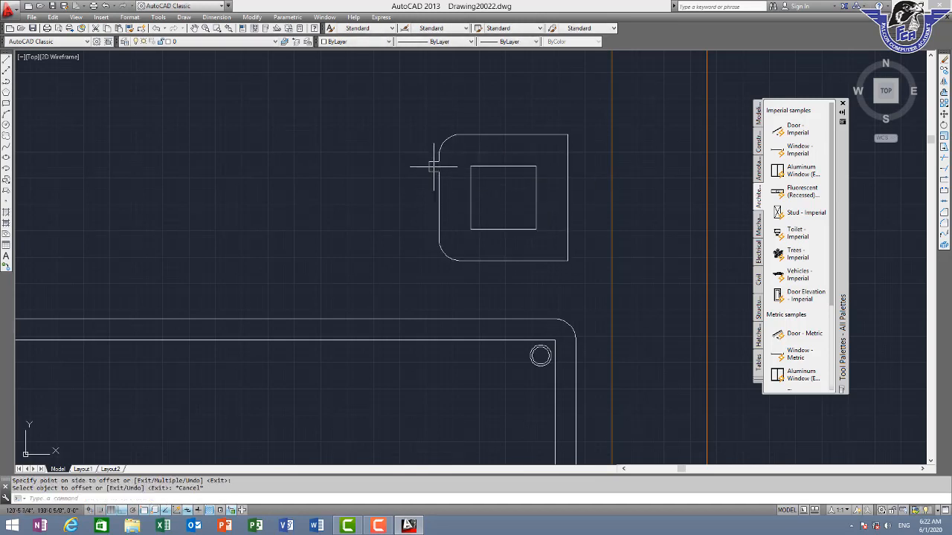
# Draw a thin rectangle about 5/8" wide and 7 1/4" tall against the outside of the small shape's left edge.
pyautogui.scroll(2, 435, 167)
pyautogui.write('rec')
pyautogui.press('Return')
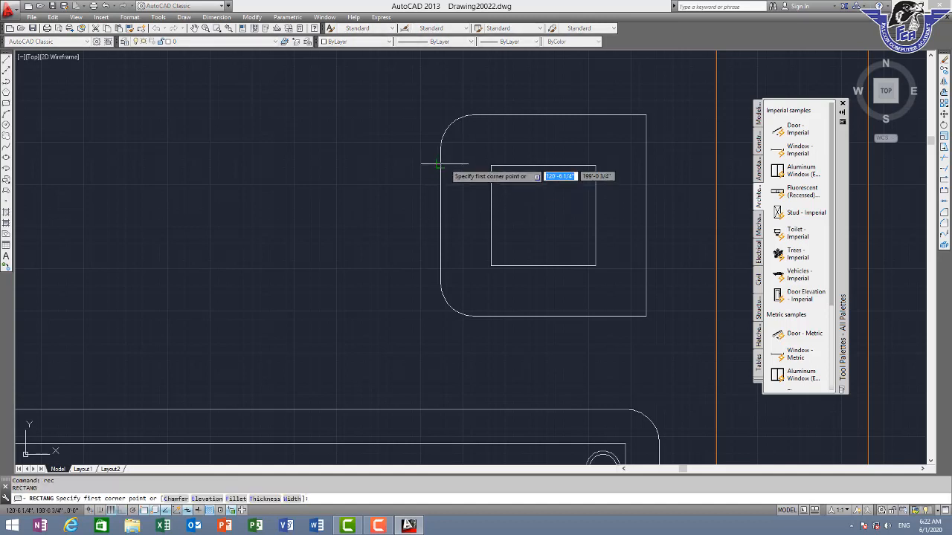
pyautogui.click(441, 158)
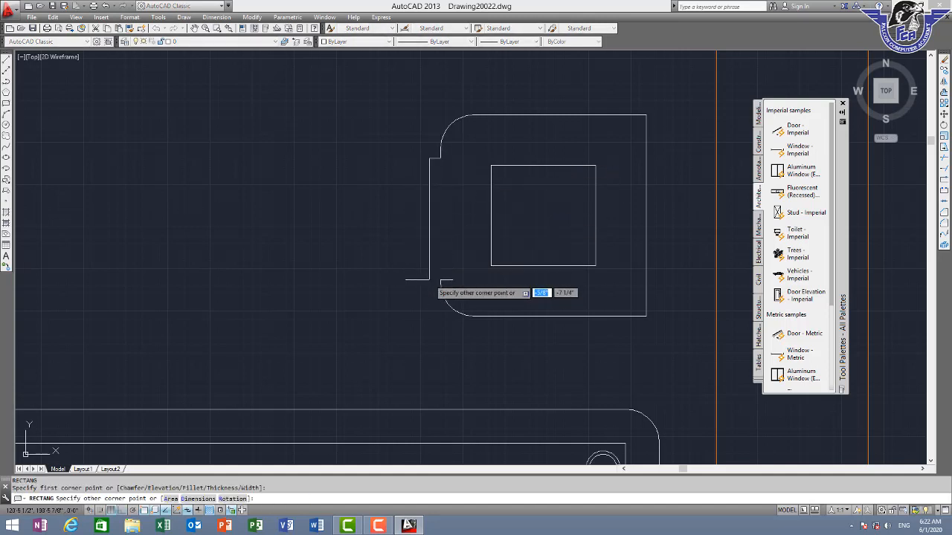
pyautogui.click(430, 281)
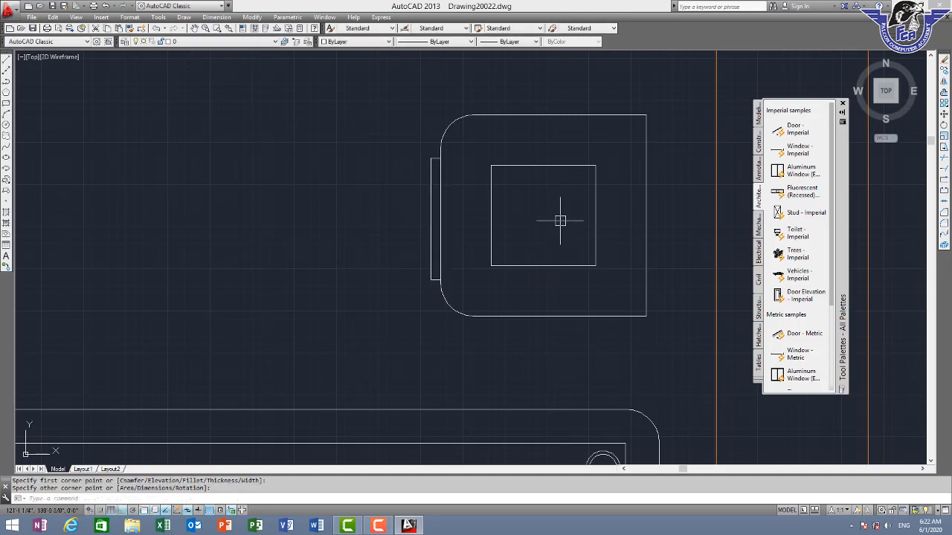
# Move the small chair-like shape with its inner square and thin edge strip straight down, closer to the large rounded rectangle.
pyautogui.scroll(-5, 560, 221)
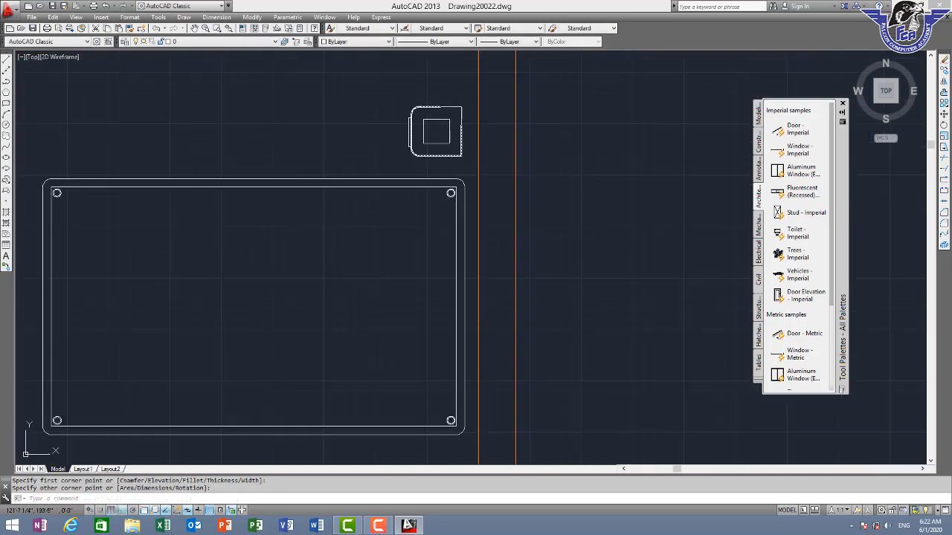
pyautogui.scroll(2, 463, 104)
pyautogui.click(461, 102)
pyautogui.click(324, 227)
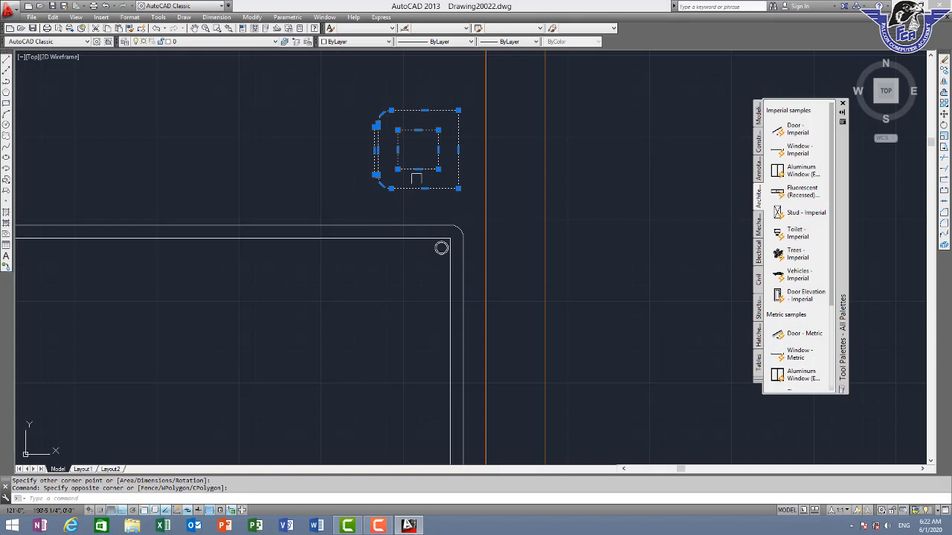
pyautogui.press('Return')
pyautogui.click(461, 191)
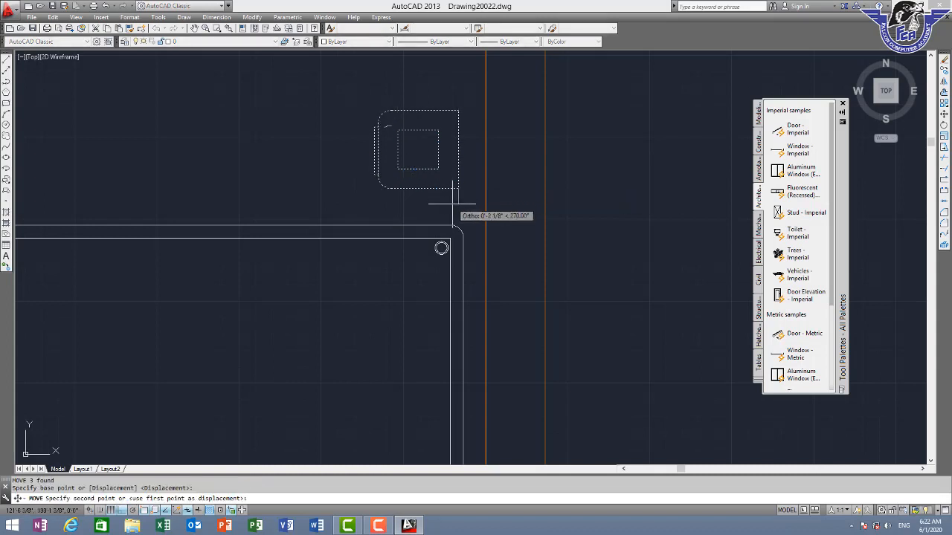
pyautogui.click(455, 209)
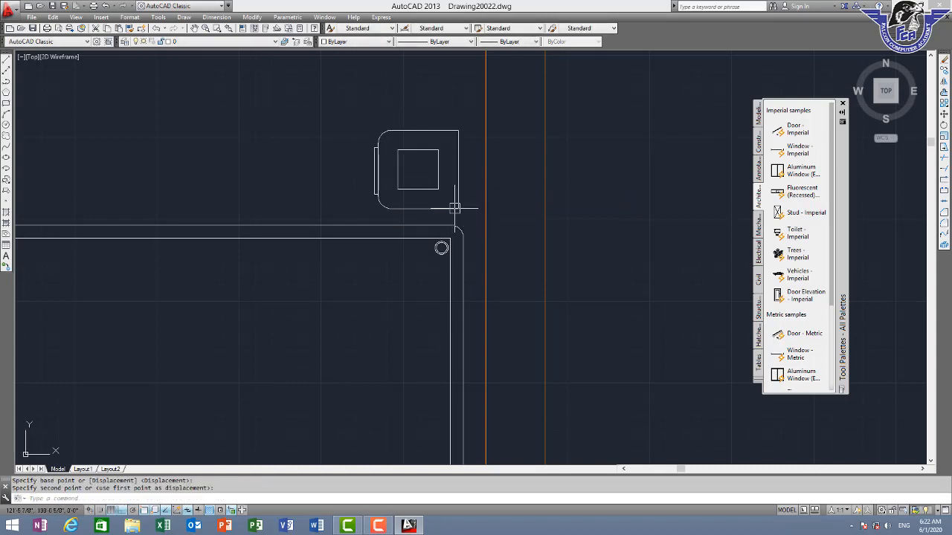
# Copy the small chair-like shape with its inner square and edge strip straight down to just below the large rounded rectangle.
pyautogui.click(470, 116)
pyautogui.click(333, 233)
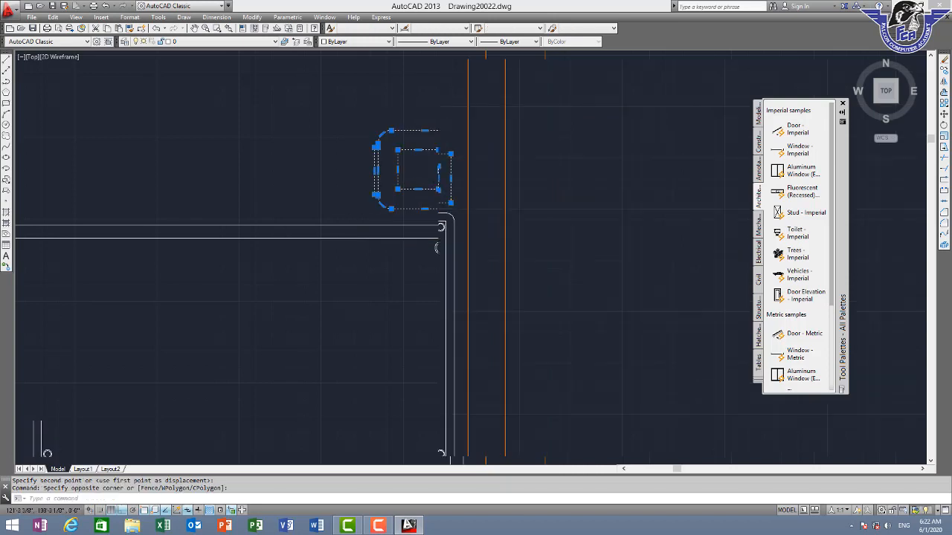
pyautogui.scroll(-3, 443, 217)
pyautogui.write('co')
pyautogui.press('Return')
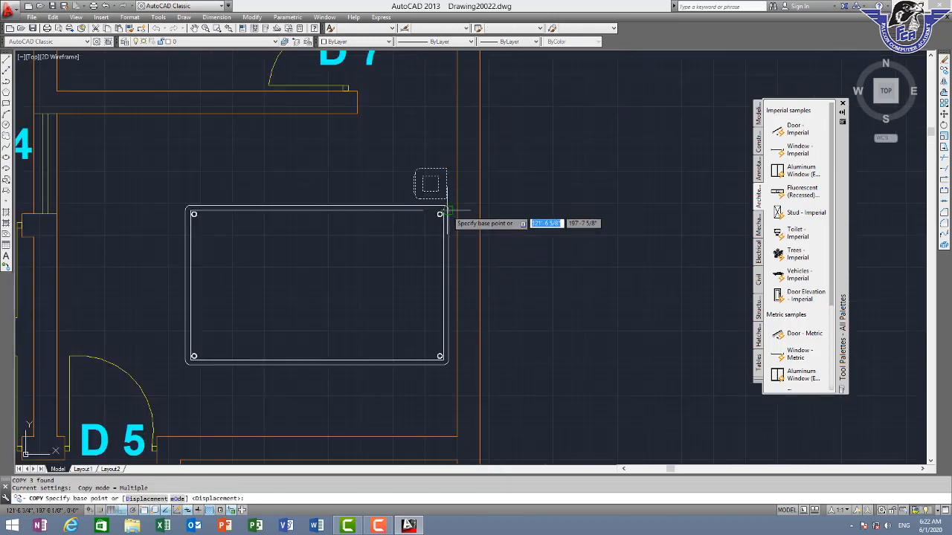
pyautogui.click(446, 170)
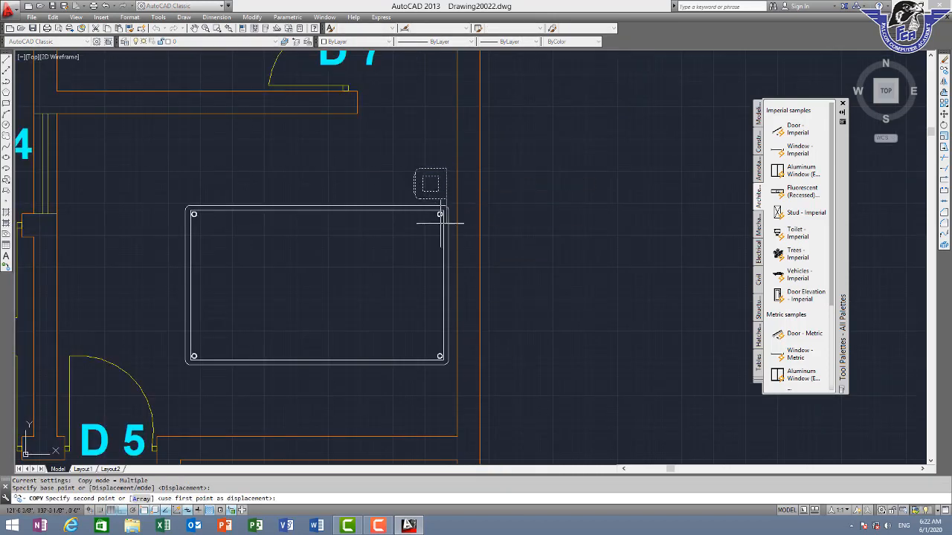
pyautogui.scroll(4, 450, 376)
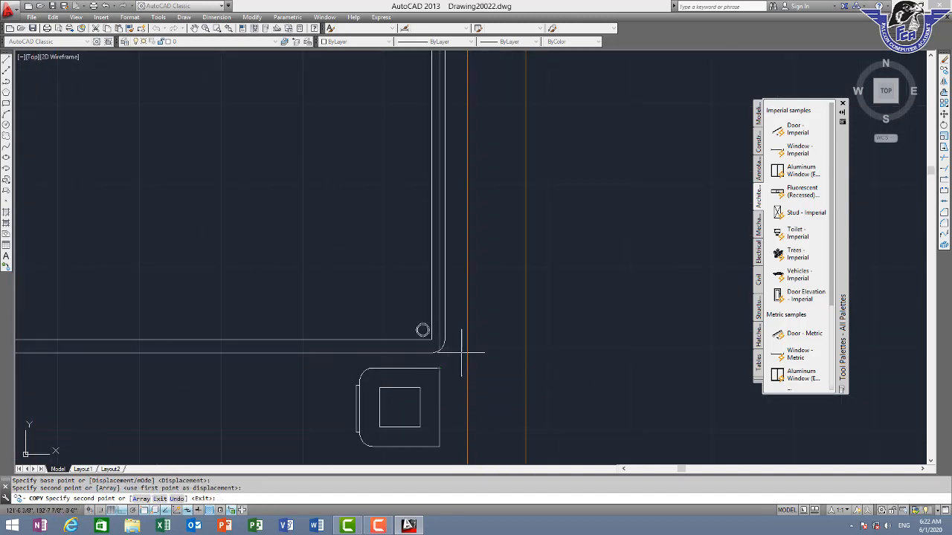
pyautogui.click(500, 284)
pyautogui.scroll(-4, 503, 281)
pyautogui.press('Escape')
pyautogui.scroll(-2, 546, 231)
pyautogui.moveTo(547, 231); pyautogui.dragTo(473, 209, button='middle')
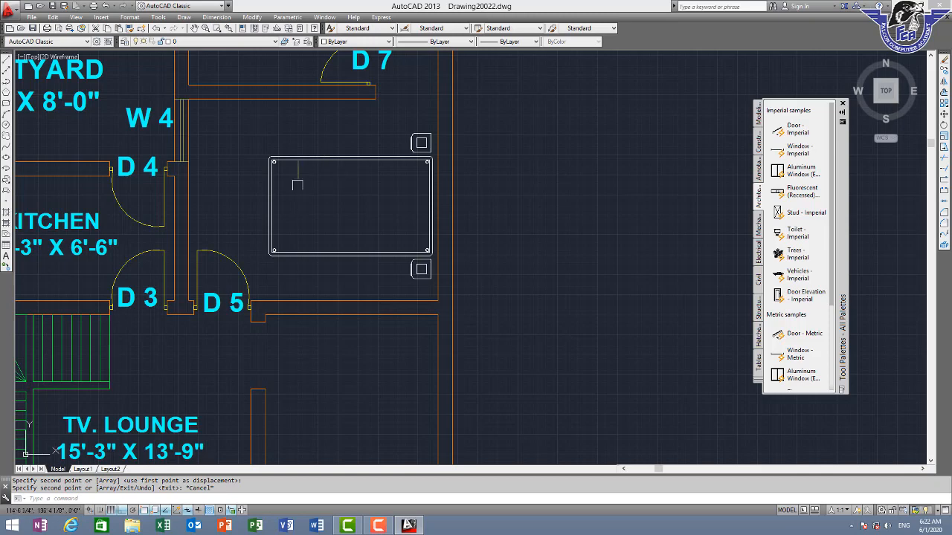
pyautogui.scroll(2, 297, 185)
pyautogui.press('Return')
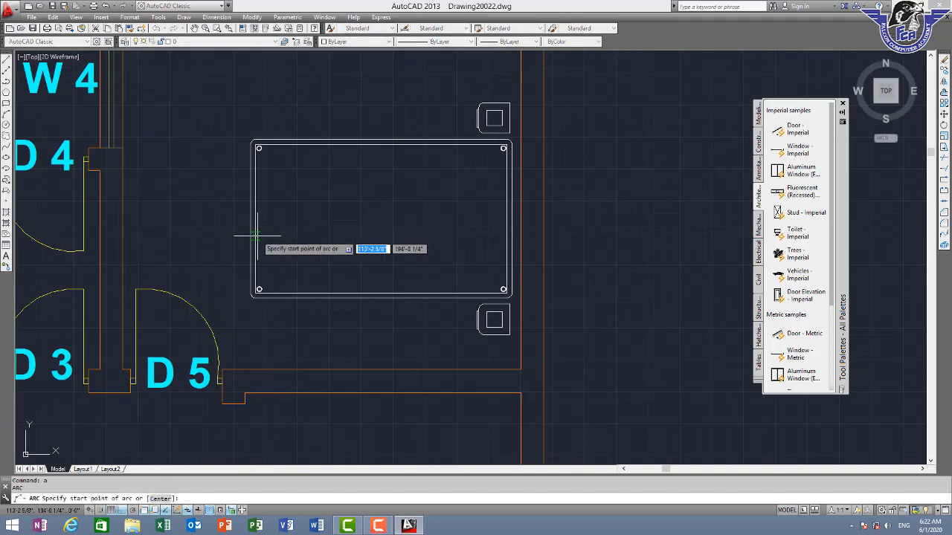
pyautogui.click(260, 240)
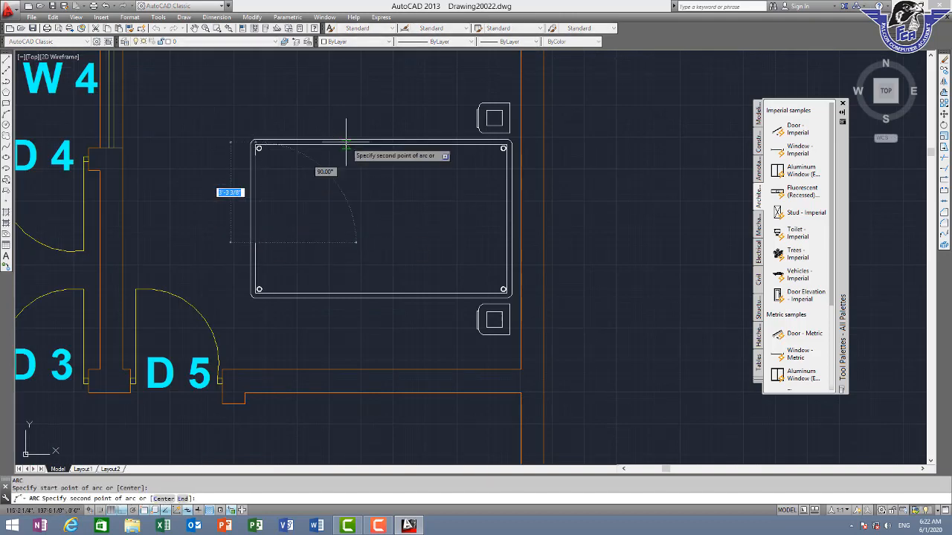
pyautogui.click(354, 241)
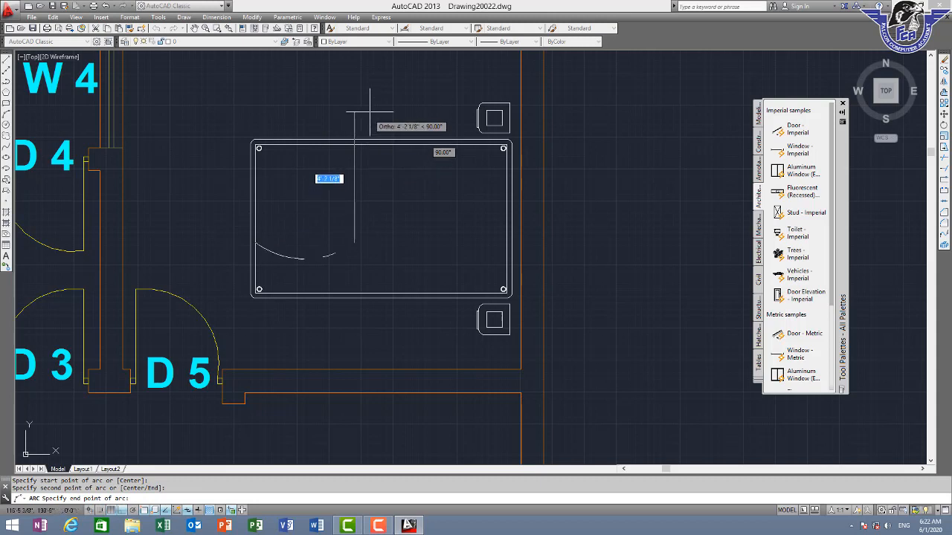
pyautogui.press('F8')
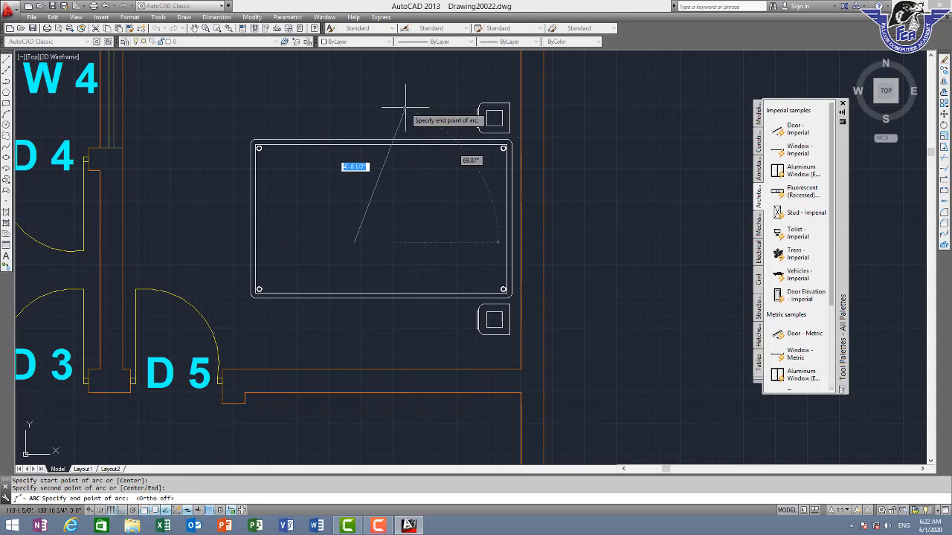
pyautogui.press('Escape')
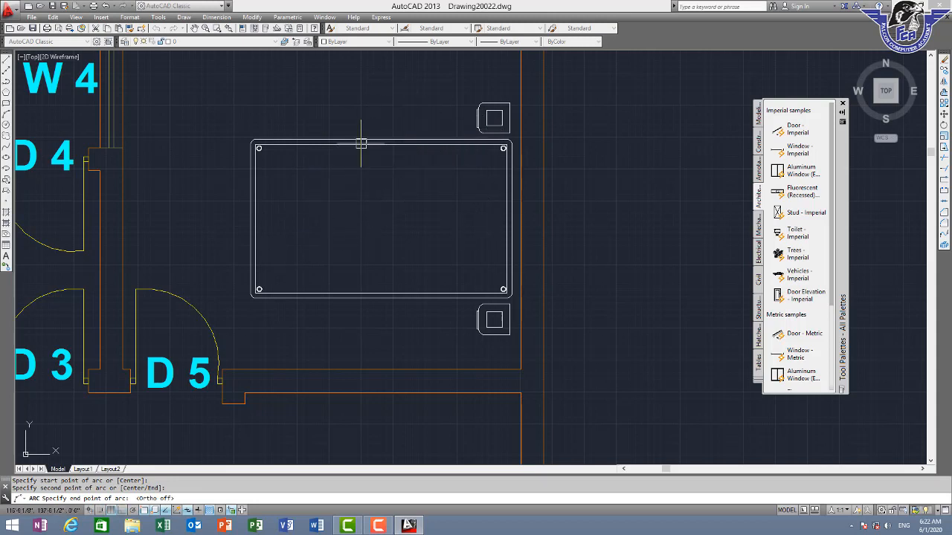
# Draw a three-point arc across the table's upper-left corner, from the inner outline's left edge to a point above the table.
pyautogui.press('Return')
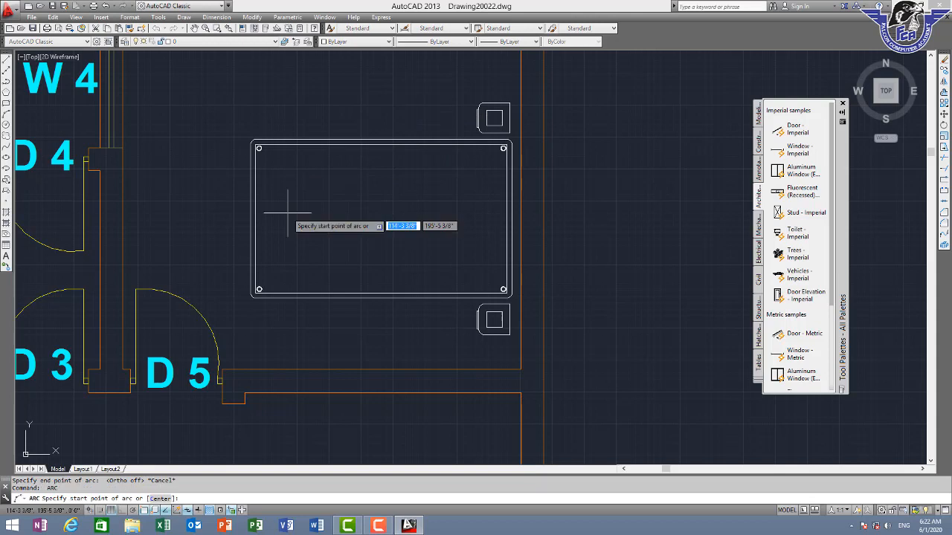
pyautogui.click(255, 241)
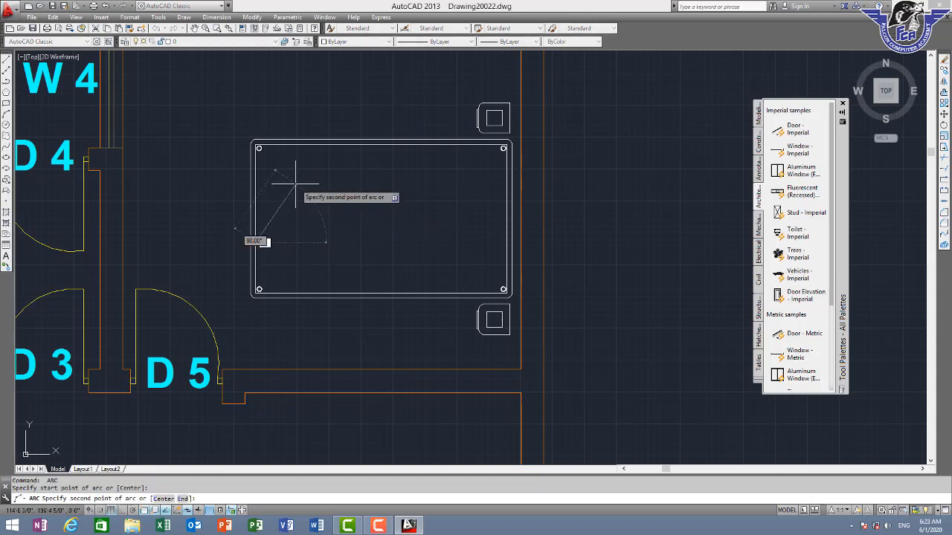
pyautogui.click(334, 132)
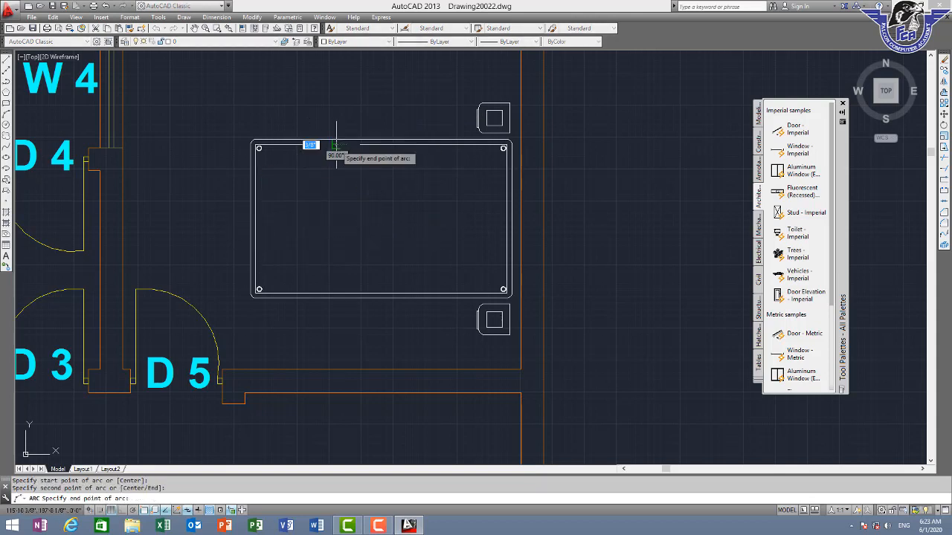
pyautogui.click(341, 107)
# Trim the arc's portions that extend above the inner outline's top edge.
pyautogui.write('tr')
pyautogui.press('Return')
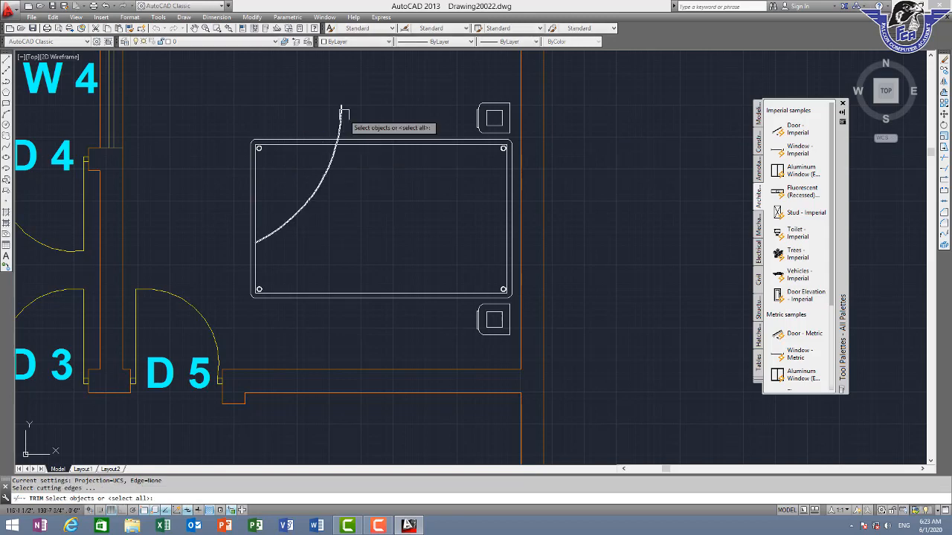
pyautogui.press('Return')
pyautogui.click(342, 116)
pyautogui.scroll(9, 340, 135)
pyautogui.click(313, 183)
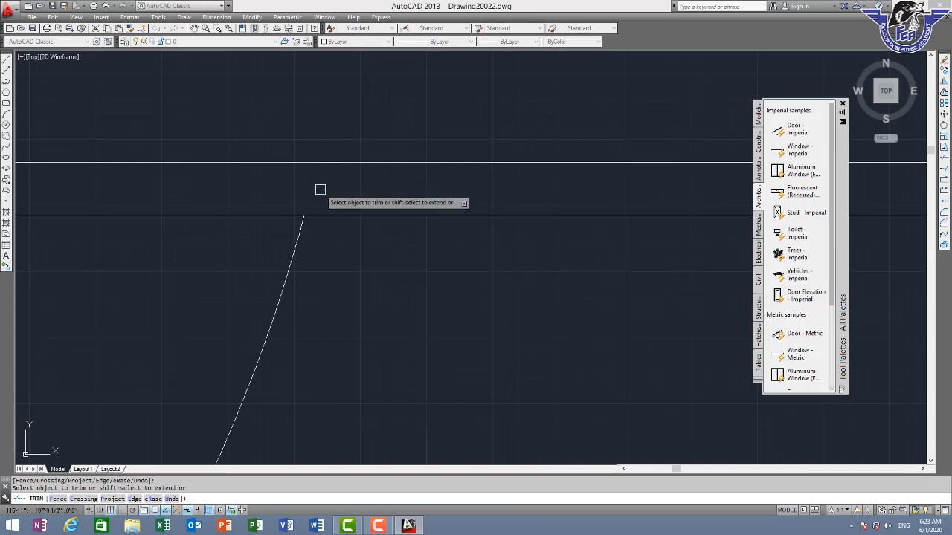
pyautogui.scroll(-5, 320, 189)
pyautogui.press('Escape')
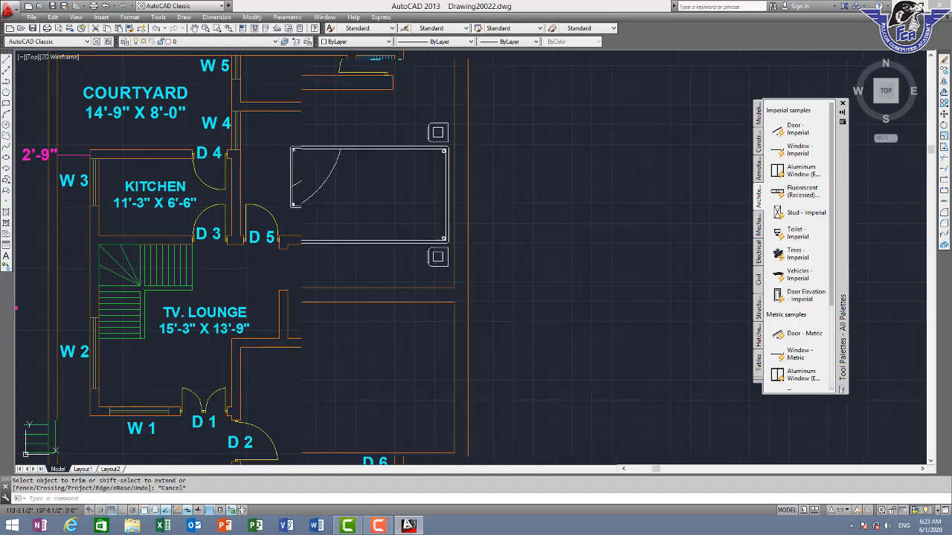
# Draw a horizontal rectangle about 4' wide in the upper-left area of the room, above the table.
pyautogui.scroll(2, 295, 148)
pyautogui.write('c')
pyautogui.press('Return')
pyautogui.scroll(2, 256, 100)
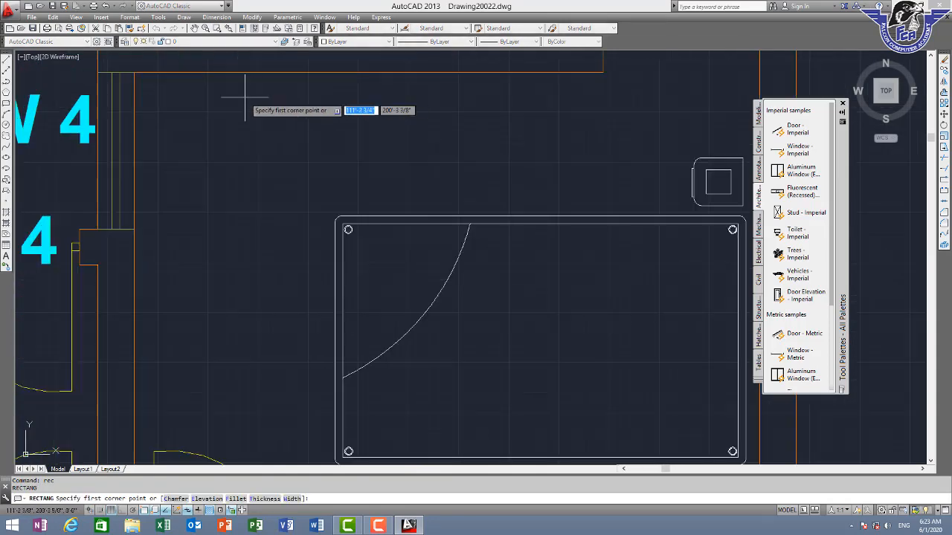
pyautogui.click(167, 84)
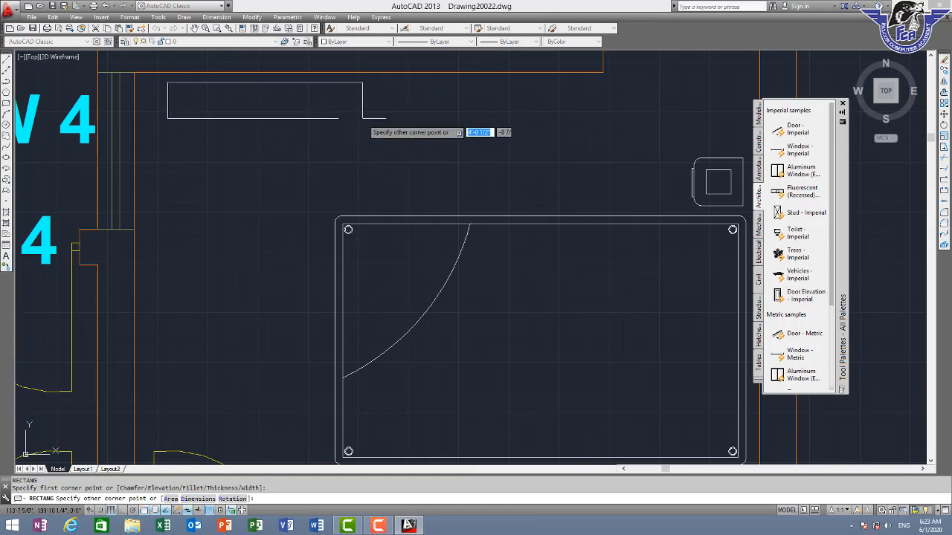
pyautogui.click(362, 136)
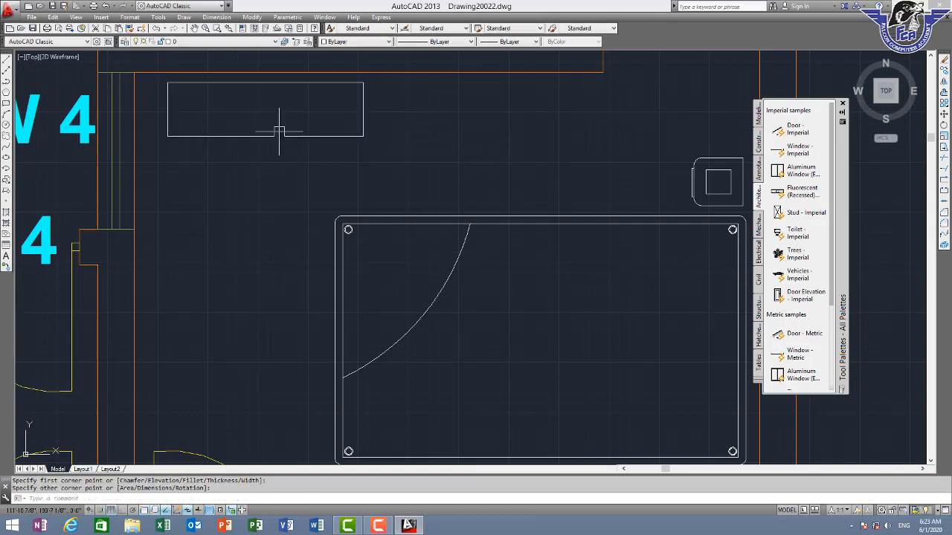
# Draw a slightly narrower overlapping rectangle that starts just inside the first one's upper-left corner and extends below its bottom edge.
pyautogui.write('rec')
pyautogui.press('Return')
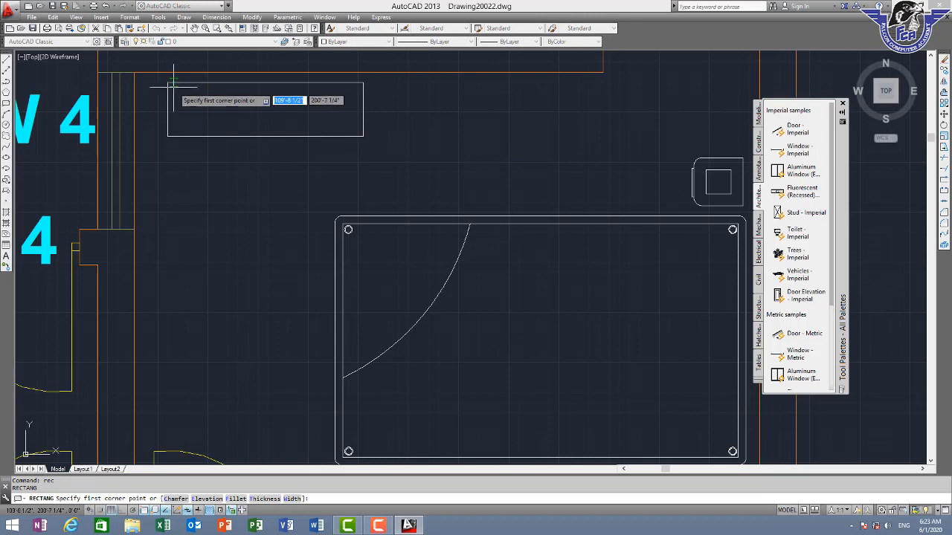
pyautogui.scroll(2, 175, 93)
pyautogui.click(174, 86)
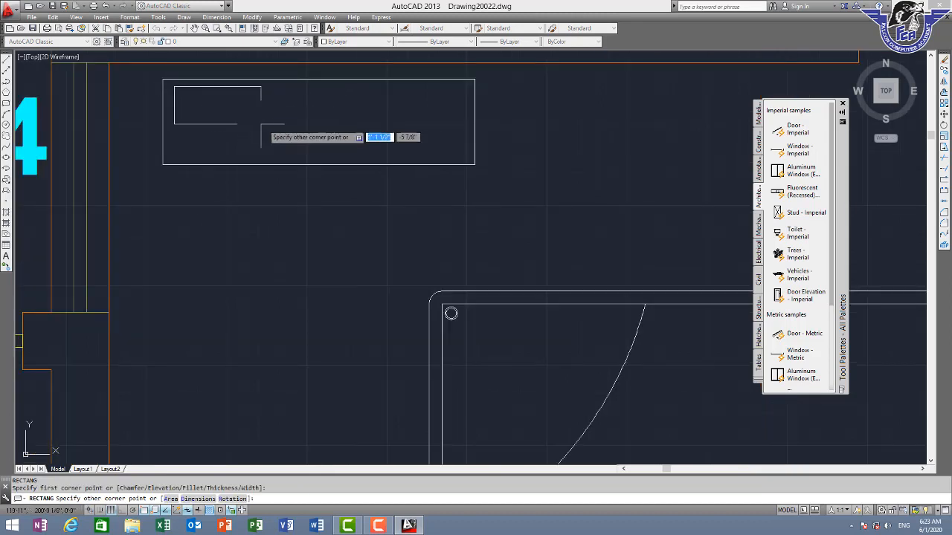
pyautogui.click(463, 177)
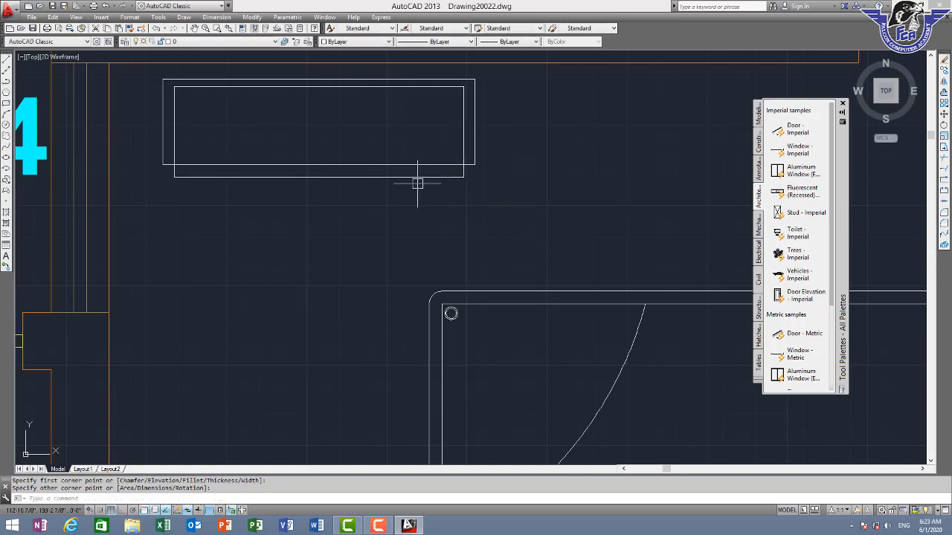
# Fillet the lower-right corners of both overlapping rectangles with a 2" radius.
pyautogui.press('Return')
pyautogui.write('r')
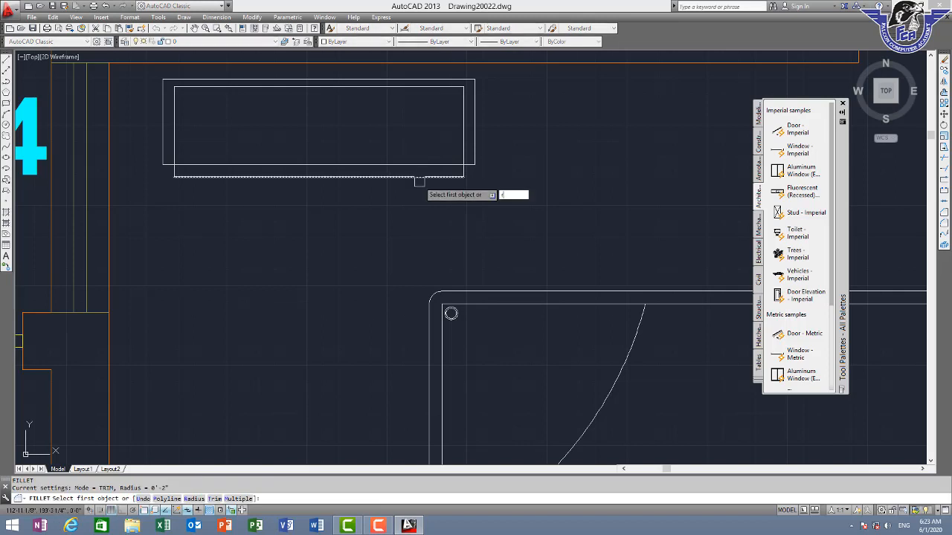
pyautogui.press('Return')
pyautogui.press('Return')
pyautogui.scroll(4, 445, 172)
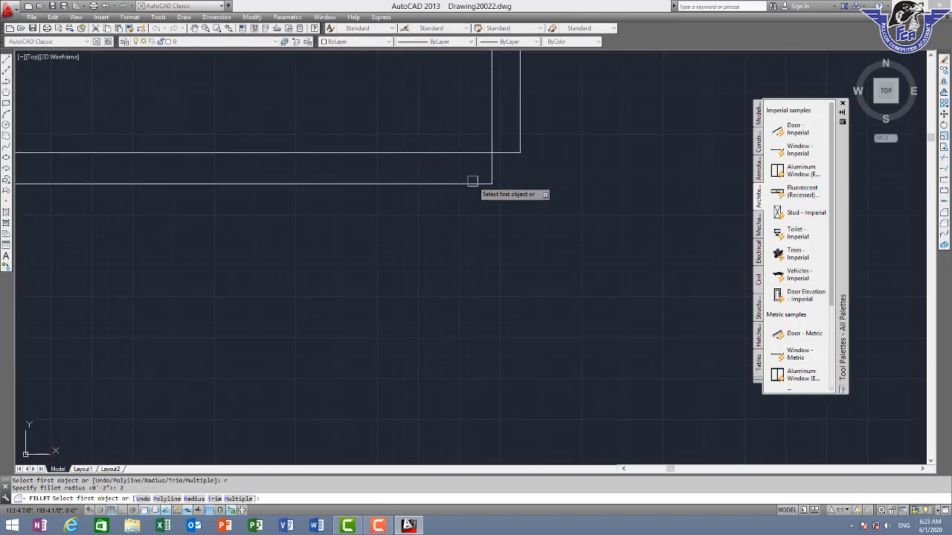
pyautogui.click(481, 183)
pyautogui.click(492, 165)
pyautogui.press('Return')
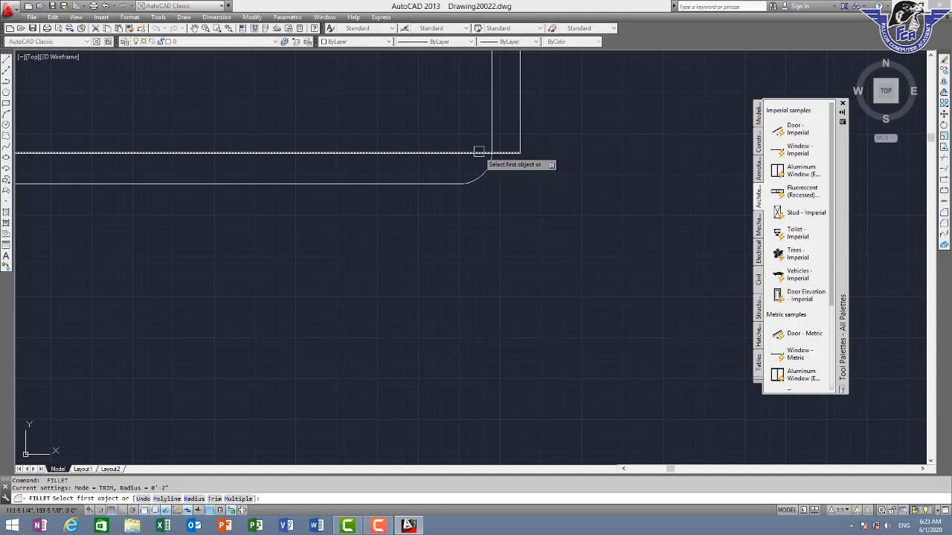
pyautogui.click(481, 153)
pyautogui.scroll(-4, 524, 185)
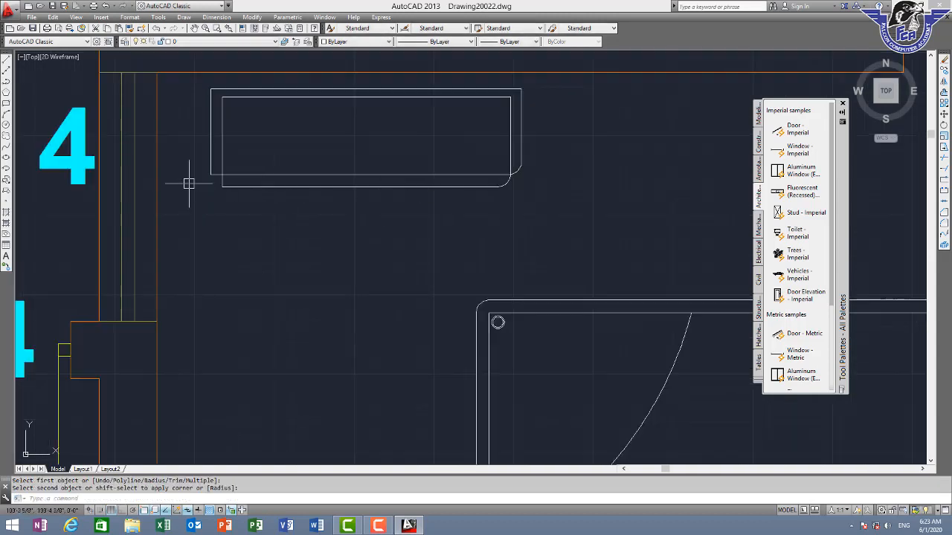
# Fillet the lower-left corners of both overlapping rectangles with the same 2" radius.
pyautogui.scroll(2, 189, 183)
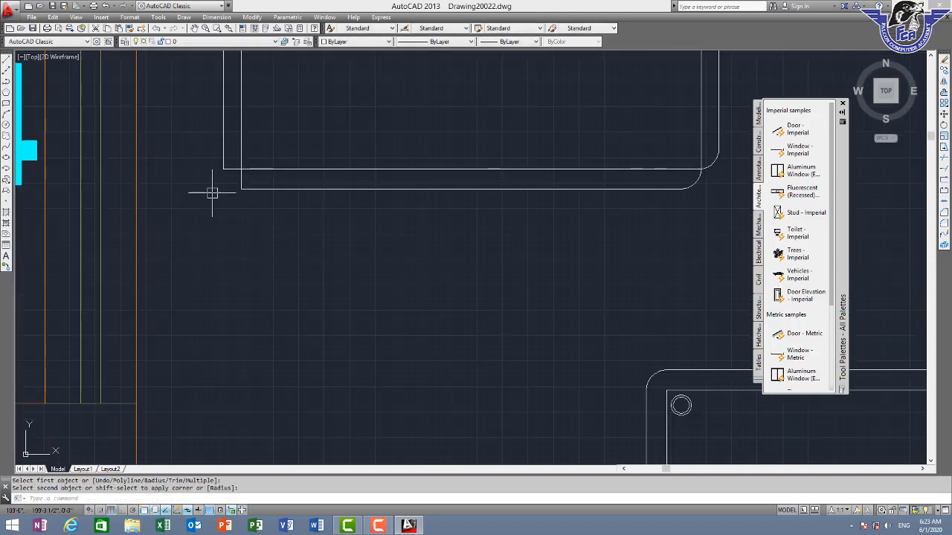
pyautogui.click(256, 188)
pyautogui.press('Return')
pyautogui.click(244, 169)
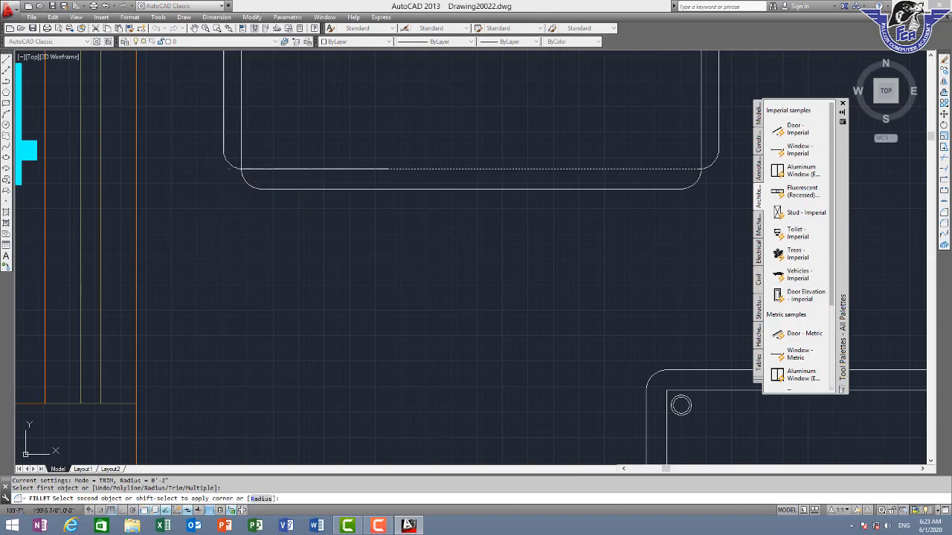
pyautogui.click(320, 188)
pyautogui.scroll(-4, 316, 175)
pyautogui.scroll(2, 382, 182)
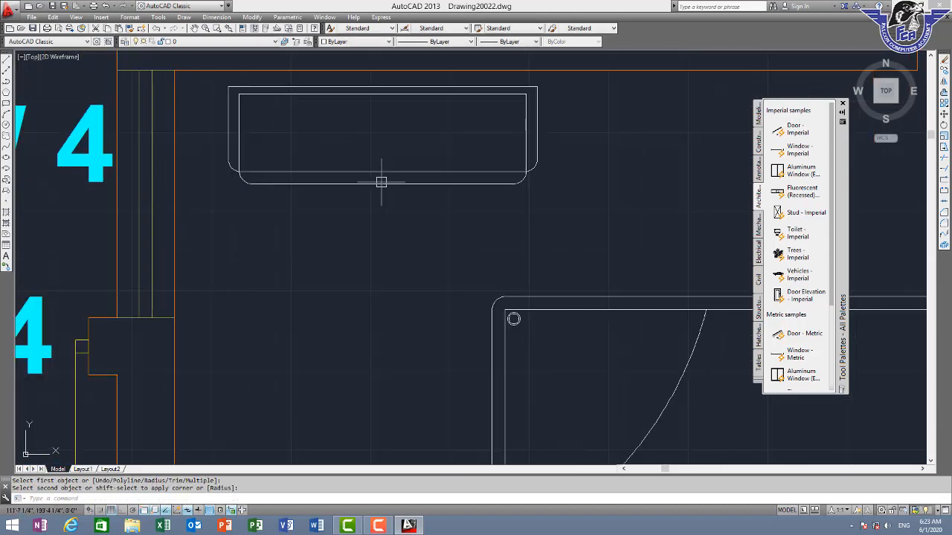
# Trim the wider rectangle's bottom edge where it crosses inside the narrower rectangle.
pyautogui.write('y')
pyautogui.press('Return')
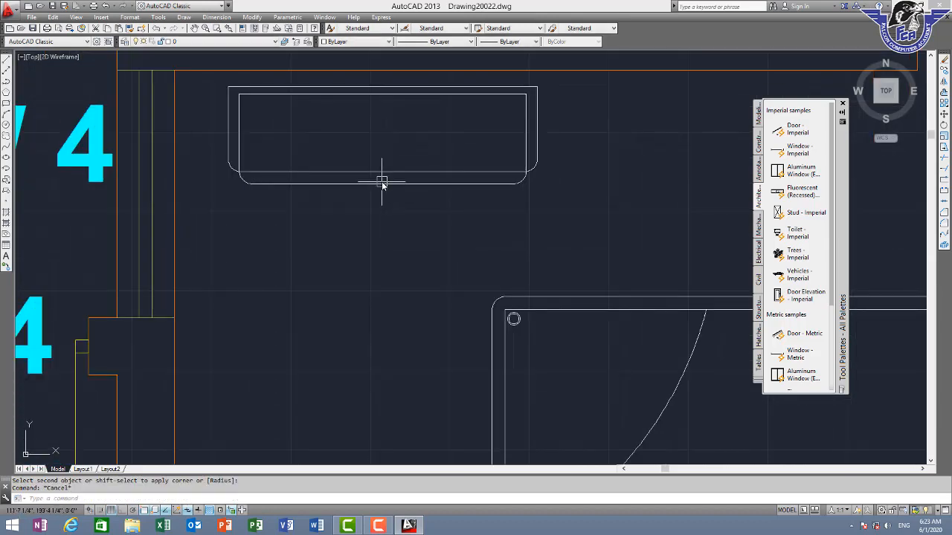
pyautogui.press('Return')
pyautogui.click(384, 171)
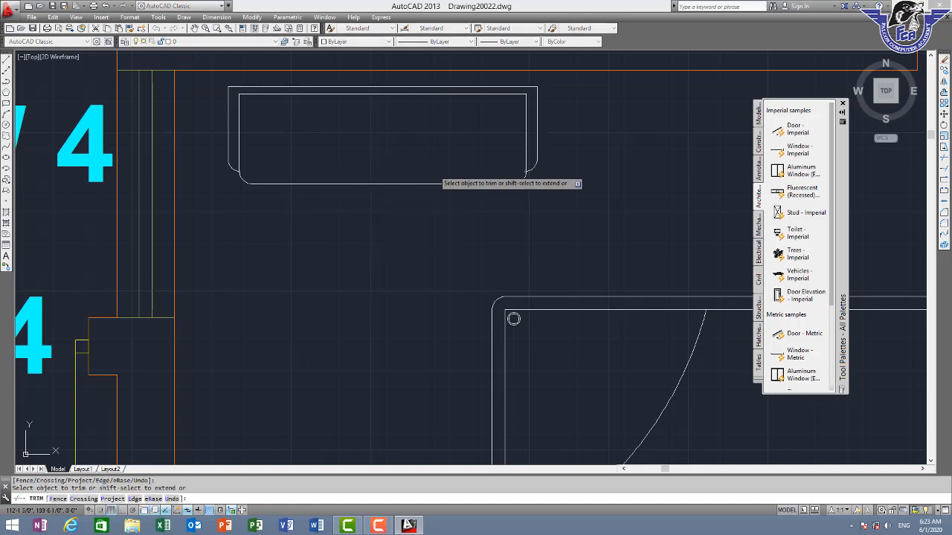
pyautogui.scroll(8, 226, 177)
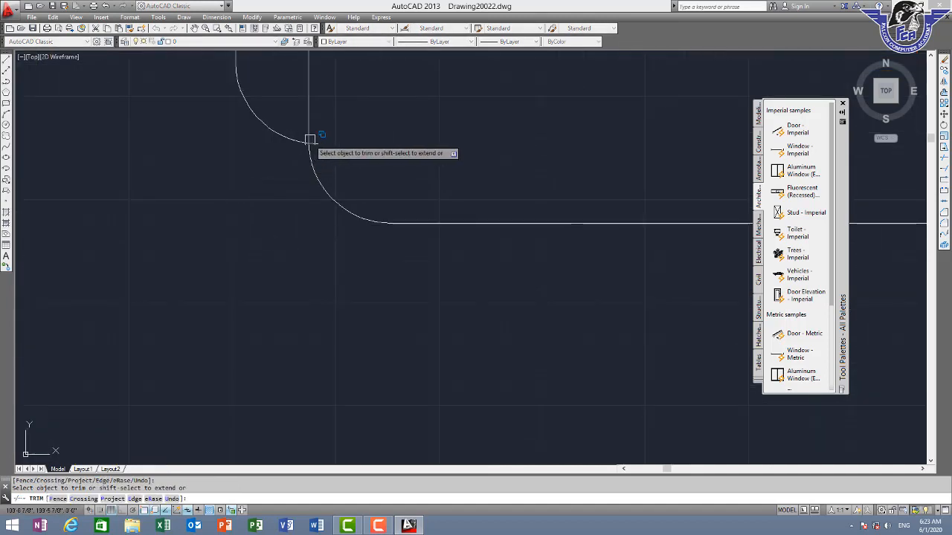
pyautogui.scroll(-6, 512, 131)
pyautogui.moveTo(587, 144); pyautogui.dragTo(169, 238, button='middle')
pyautogui.scroll(6, 504, 241)
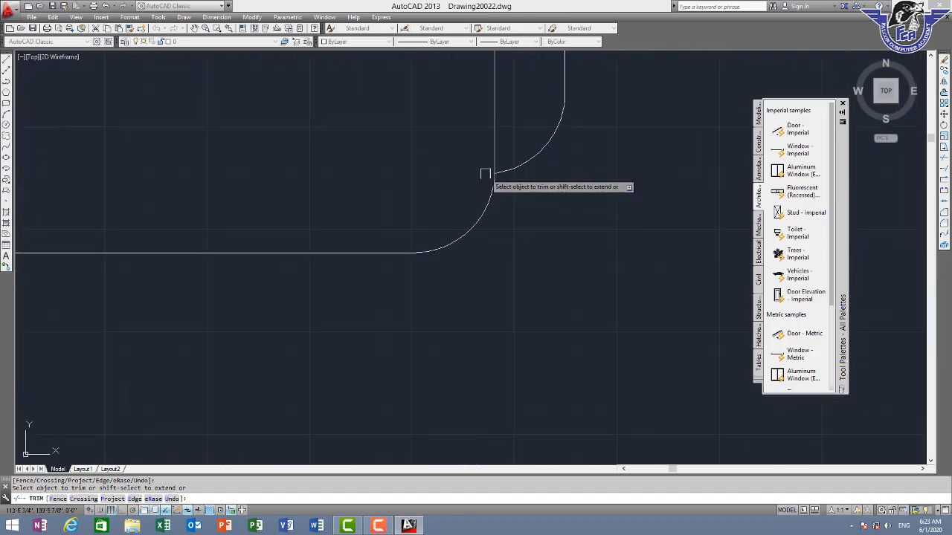
pyautogui.scroll(-8, 410, 204)
pyautogui.press('Escape')
pyautogui.scroll(-4, 476, 223)
pyautogui.moveTo(467, 220); pyautogui.dragTo(320, 183, button='middle')
pyautogui.scroll(-4, 382, 250)
pyautogui.moveTo(397, 330); pyautogui.dragTo(286, 137, button='middle')
pyautogui.moveTo(339, 239); pyautogui.dragTo(287, 139, button='middle')
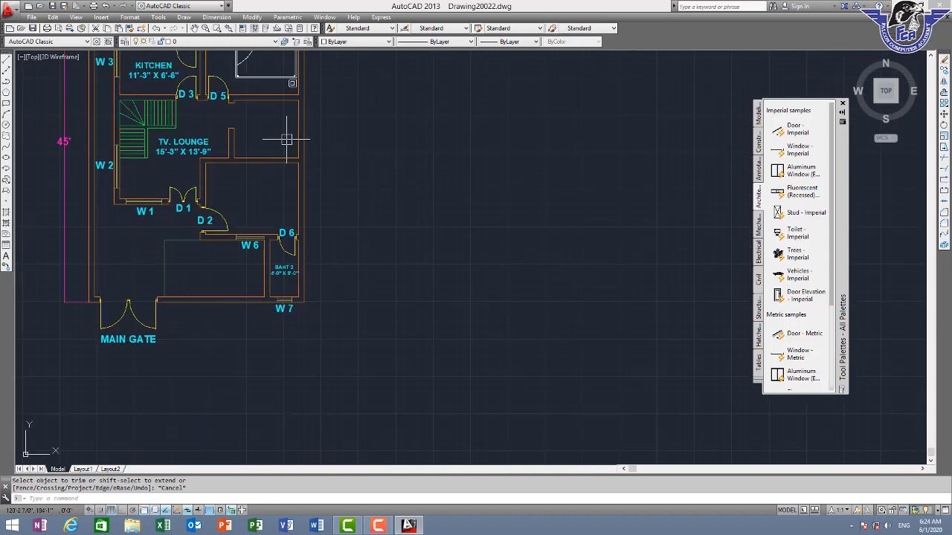
pyautogui.scroll(4, 249, 176)
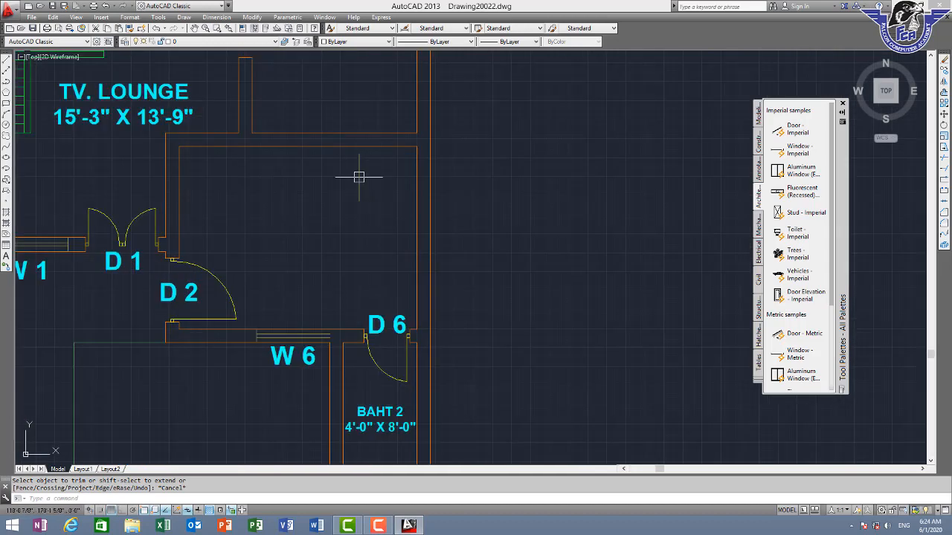
# Draw a rectangle about 2'-5" wide by 1'-9" high near the upper-left corner of the room between D 2 and D 6.
pyautogui.write('c')
pyautogui.press('Return')
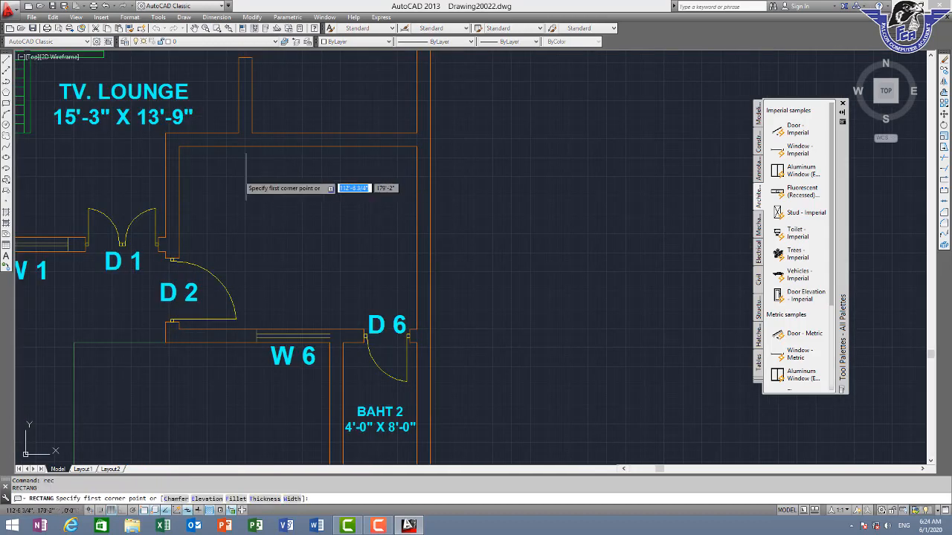
pyautogui.click(206, 159)
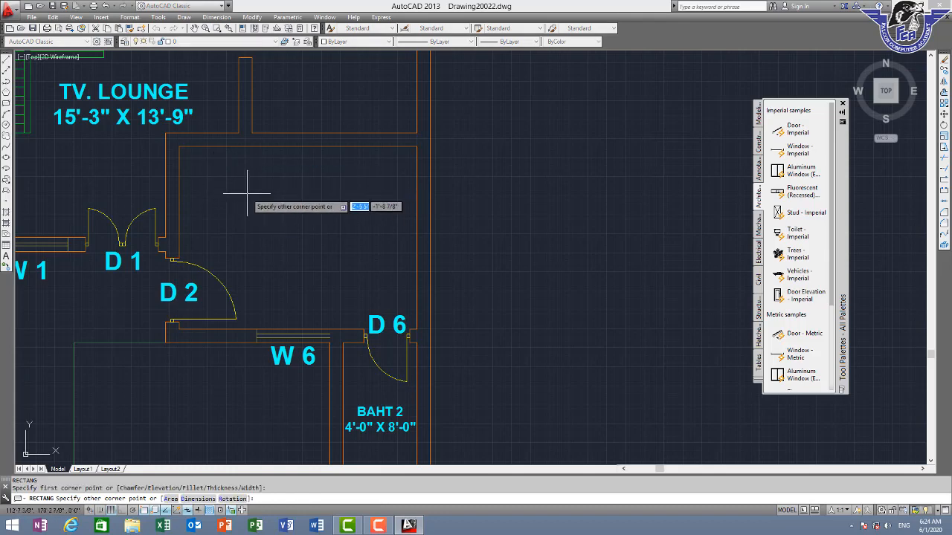
pyautogui.click(250, 193)
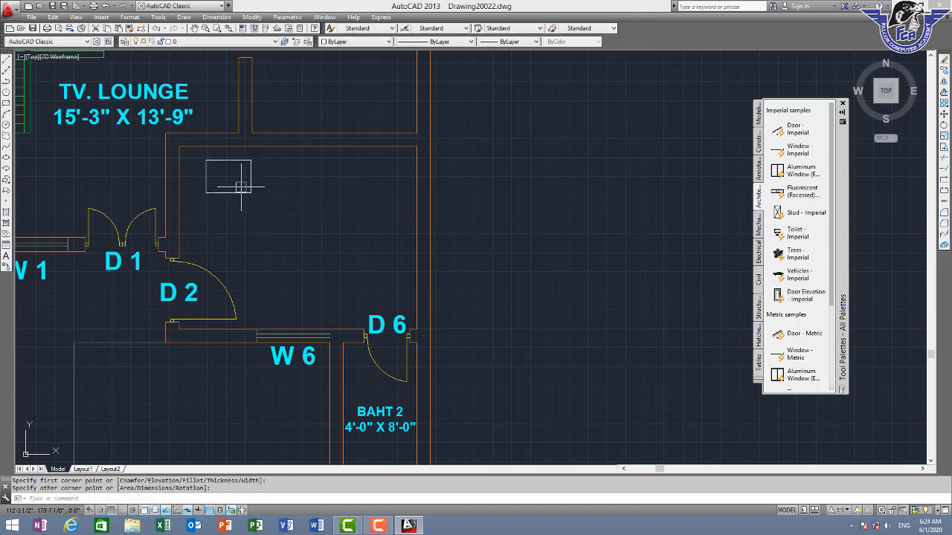
# Draw a narrower overlapping rectangle, about 1'-10" by 1'-11", starting just inside the first one's upper-left corner and extending below its bottom edge.
pyautogui.scroll(2, 240, 186)
pyautogui.write('rec')
pyautogui.press('Return')
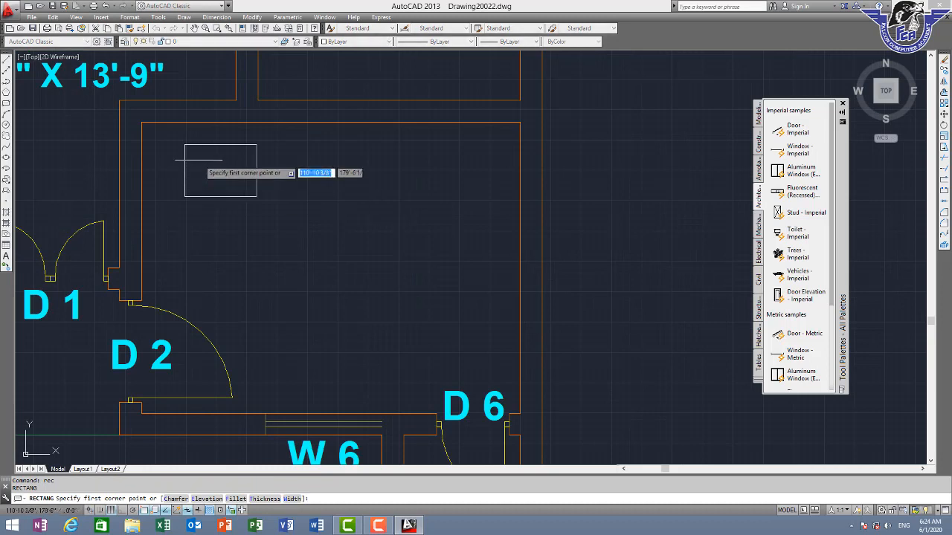
pyautogui.click(194, 151)
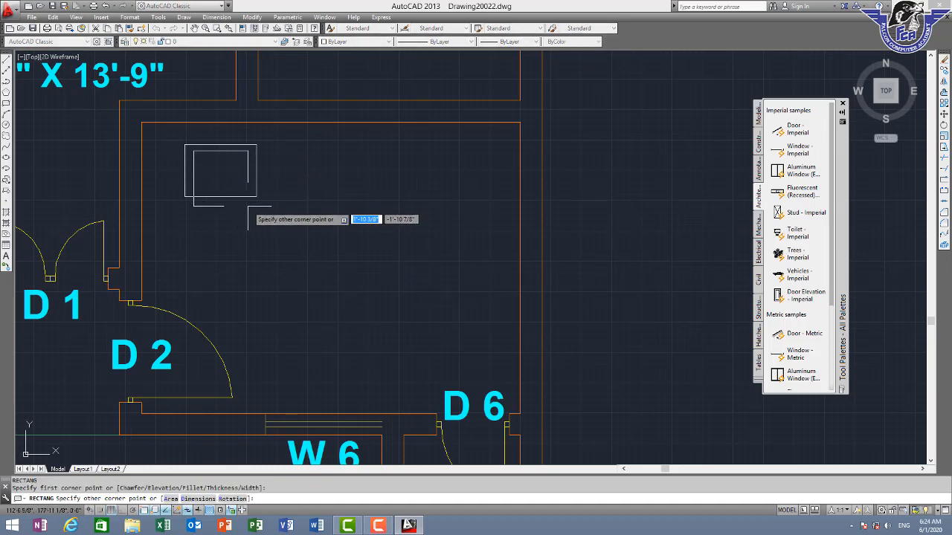
pyautogui.click(247, 206)
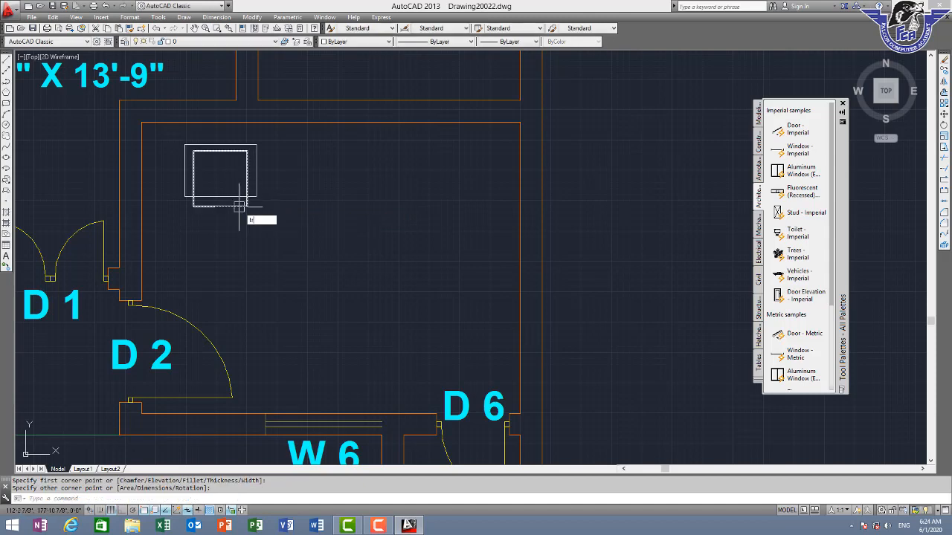
# Trim the part of the wider rectangle's bottom edge that lies inside the narrower rectangle.
pyautogui.write('tr')
pyautogui.press('Return')
pyautogui.press('Return')
pyautogui.press('Escape')
# Fillet the lower-left corners of the narrower and wider chair outlines with a 2" radius.
pyautogui.scroll(1, 200, 202)
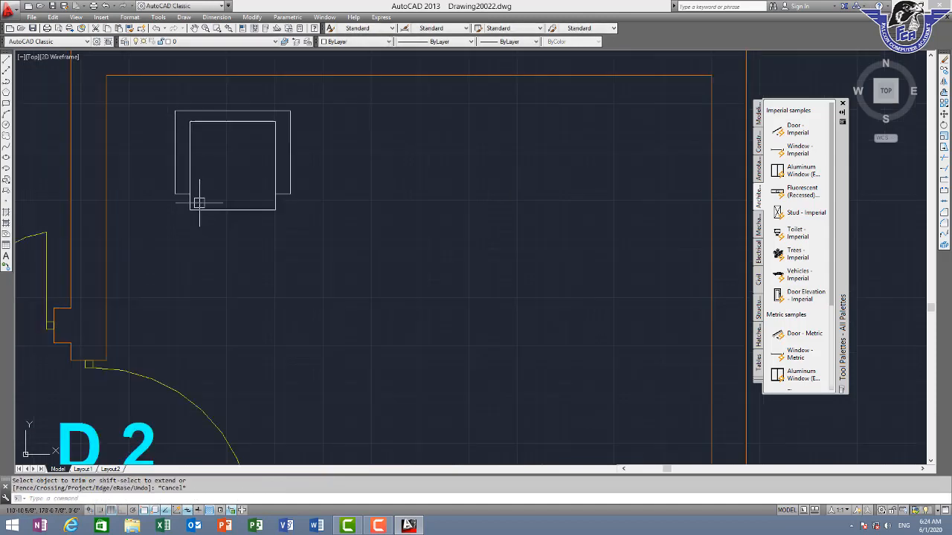
pyautogui.write('f')
pyautogui.press('Return')
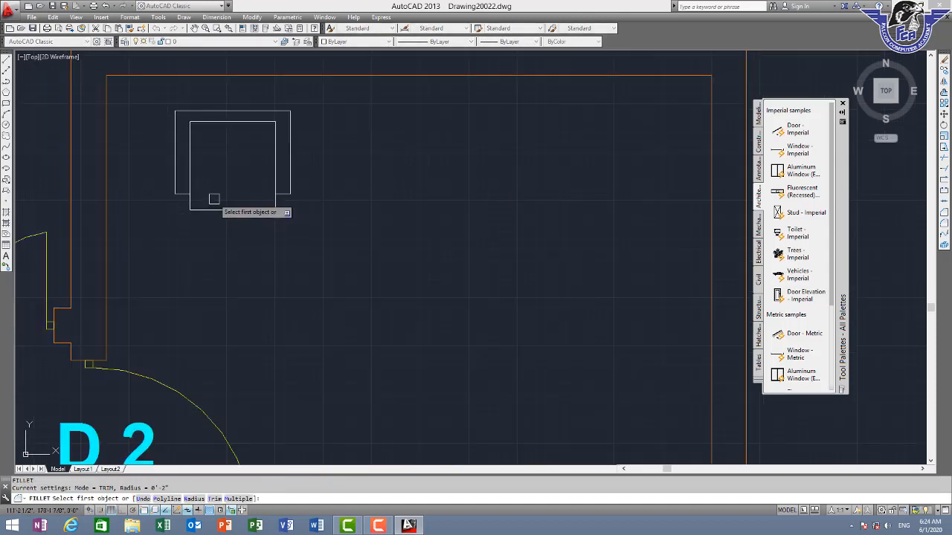
pyautogui.write('r')
pyautogui.press('Return')
pyautogui.press('Return')
pyautogui.click(203, 208)
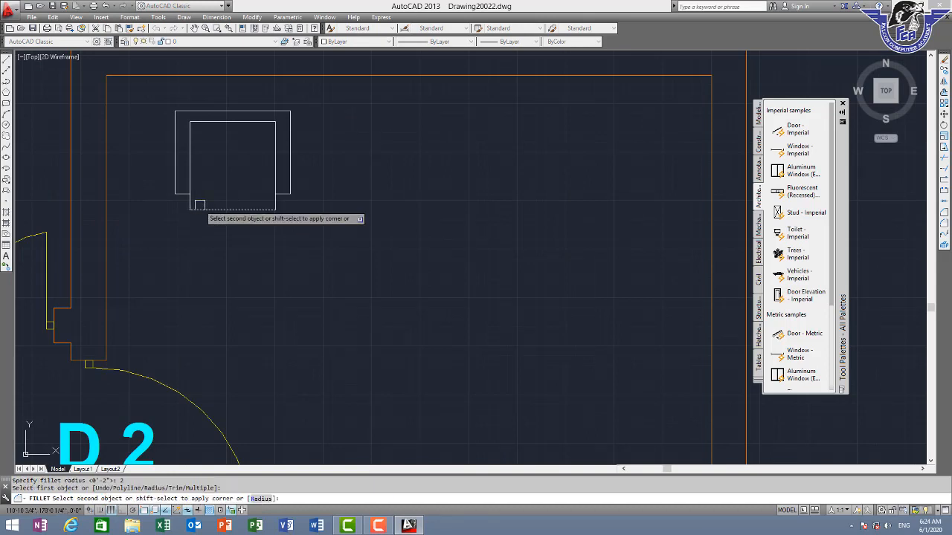
pyautogui.click(191, 201)
pyautogui.press('Return')
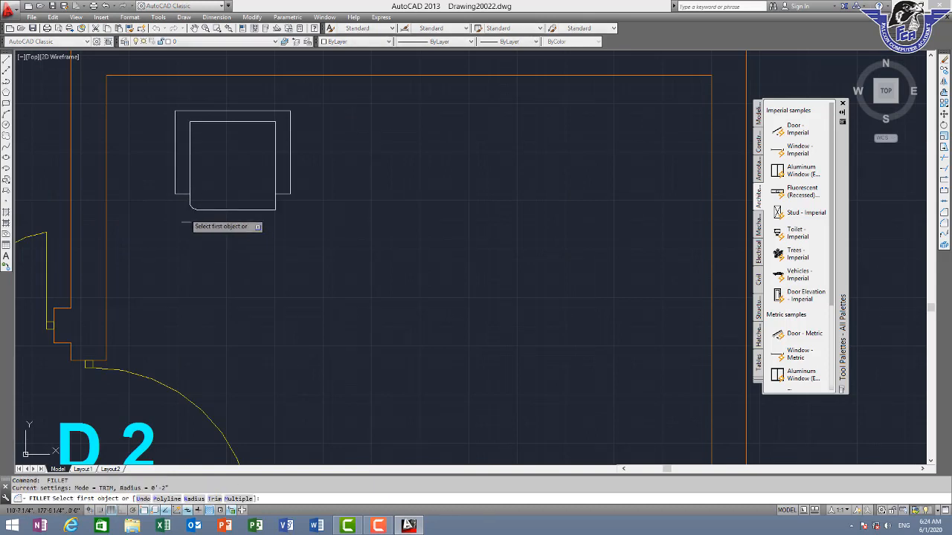
pyautogui.scroll(4, 180, 194)
pyautogui.click(170, 181)
pyautogui.click(175, 192)
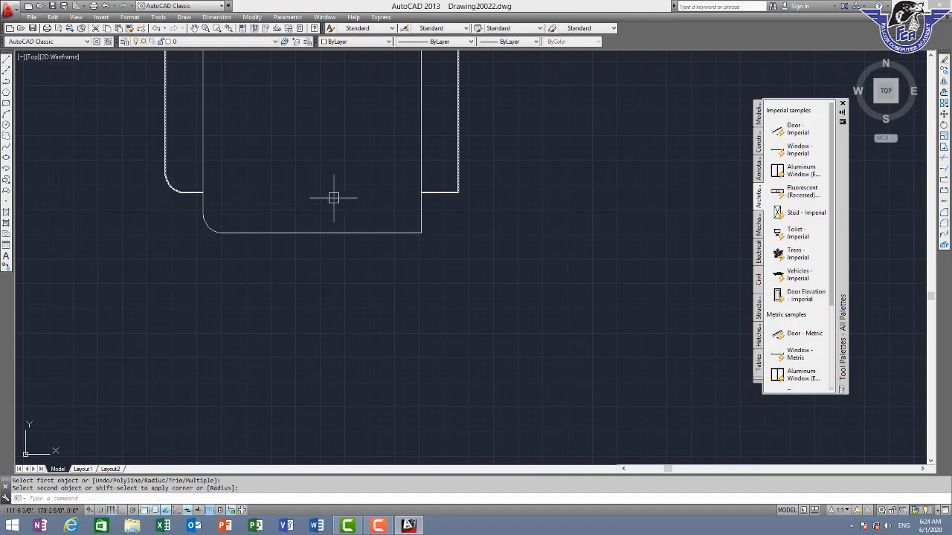
# Fillet the lower-right corners of both chair outlines with the same 2" radius.
pyautogui.press('Return')
pyautogui.click(414, 231)
pyautogui.click(421, 213)
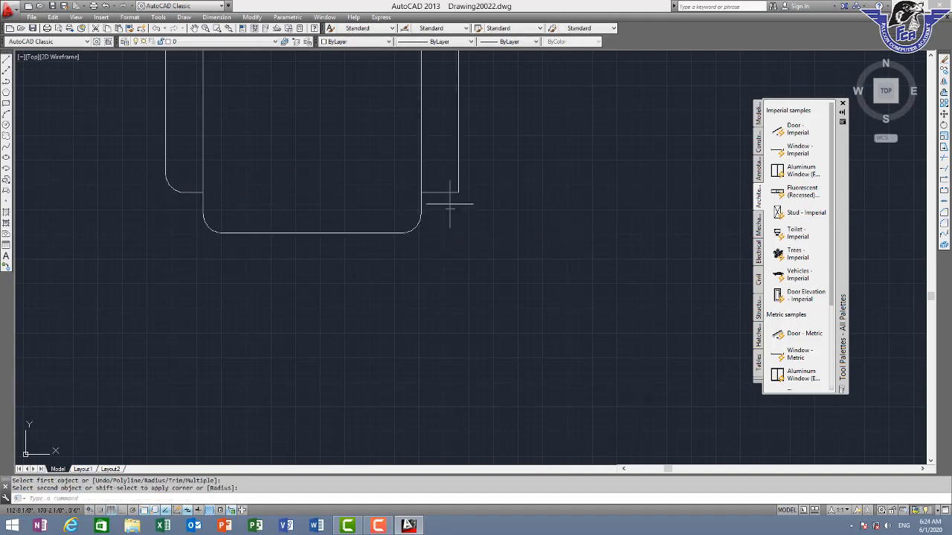
pyautogui.press('Return')
pyautogui.click(446, 193)
pyautogui.click(455, 181)
pyautogui.scroll(-3, 481, 196)
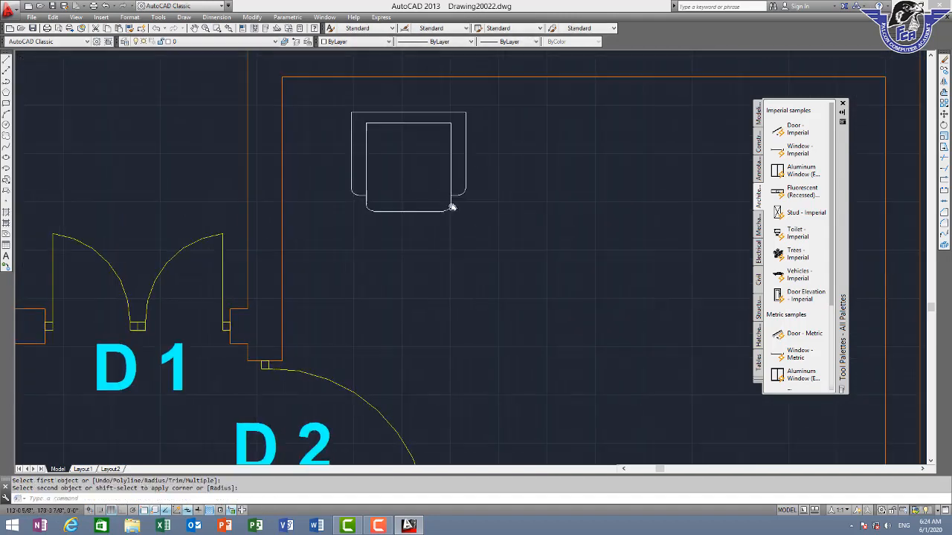
# Move the whole chair up and left, closer to the room's upper-left corner.
pyautogui.scroll(1, 345, 195)
pyautogui.click(353, 170)
pyautogui.click(197, 297)
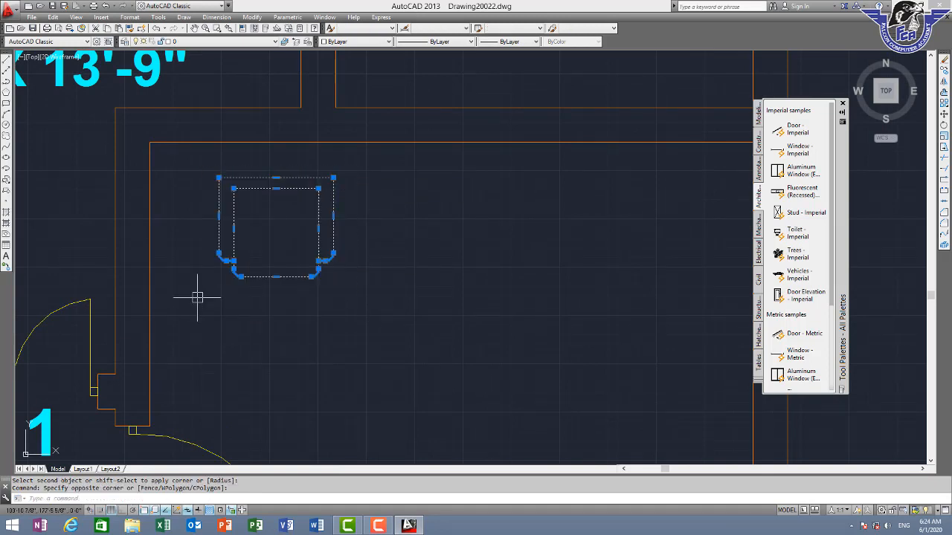
pyautogui.press('Return')
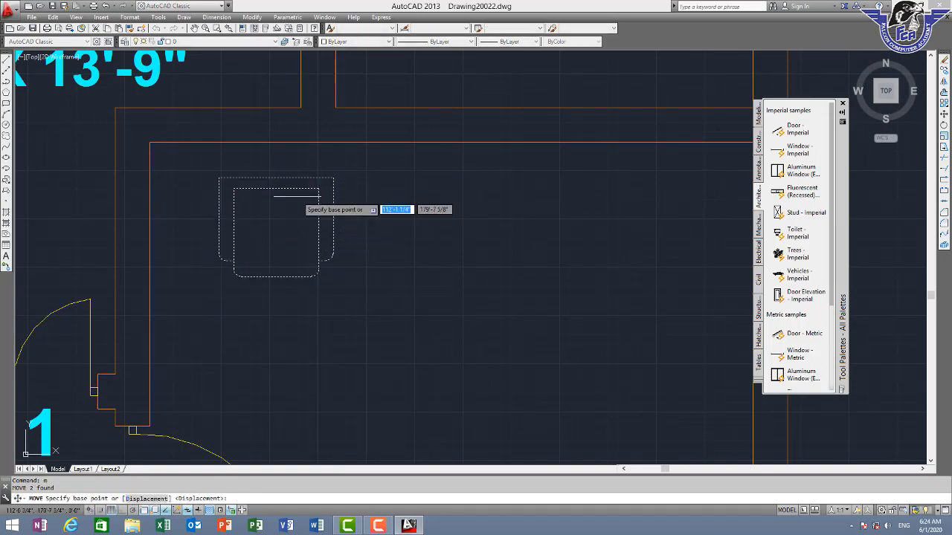
pyautogui.click(216, 177)
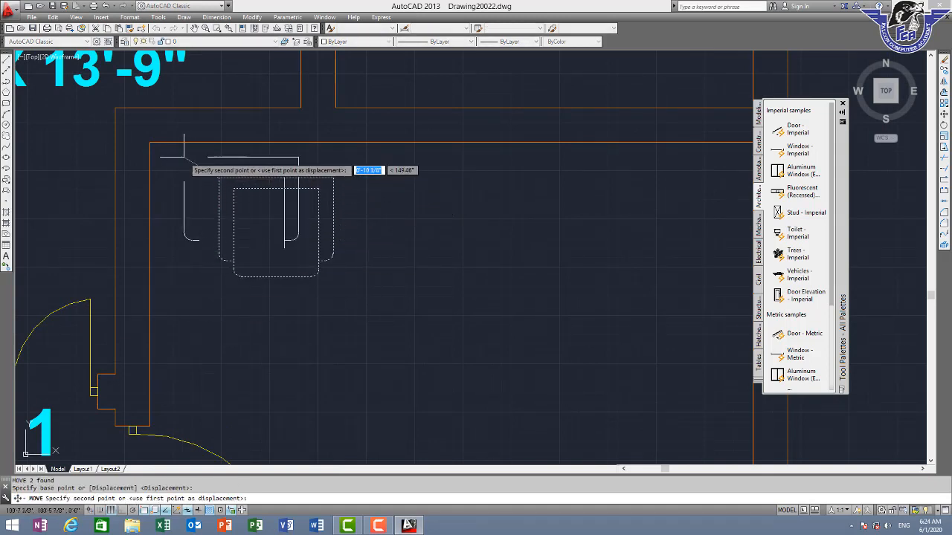
pyautogui.click(206, 172)
# Copy the chair three times horizontally with Ortho on, forming a spaced row of four along the room's upper wall.
pyautogui.click(301, 154)
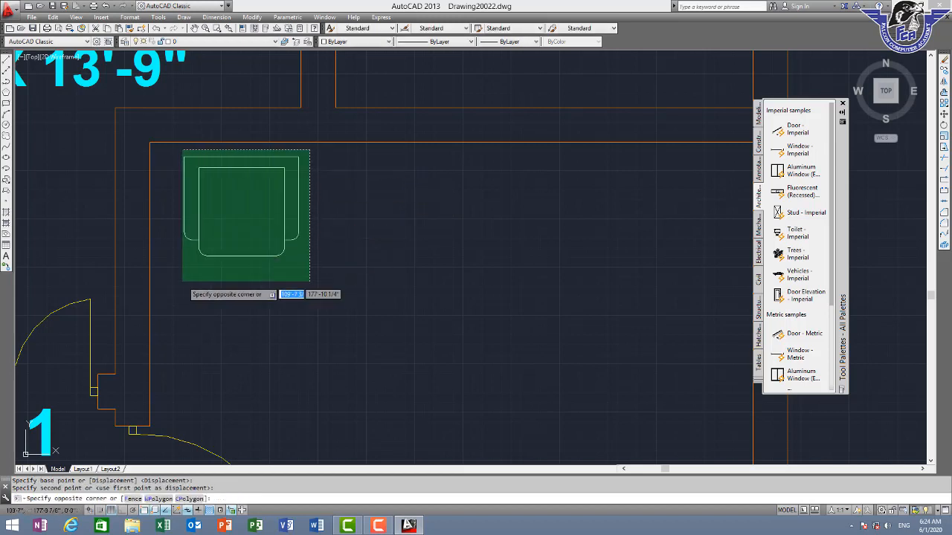
pyautogui.click(174, 288)
pyautogui.write('co')
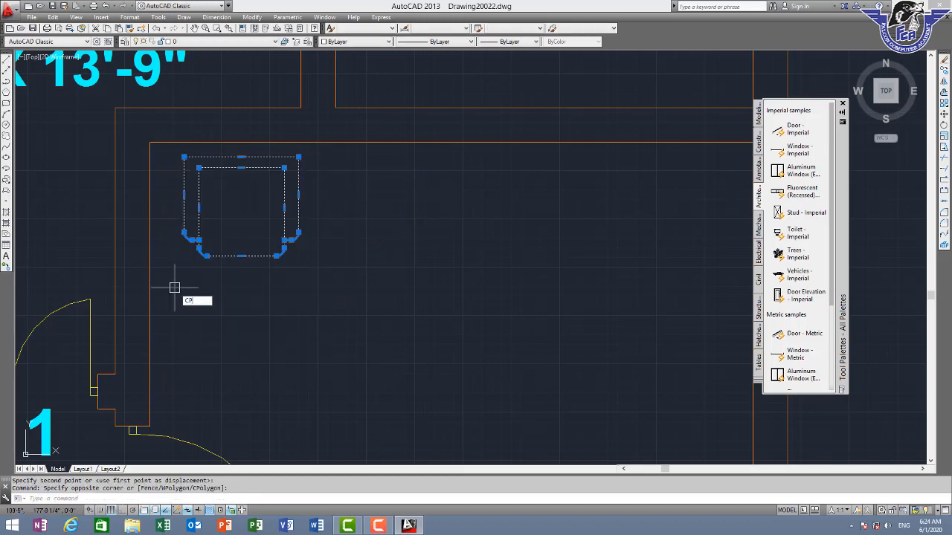
pyautogui.press('Return')
pyautogui.click(183, 158)
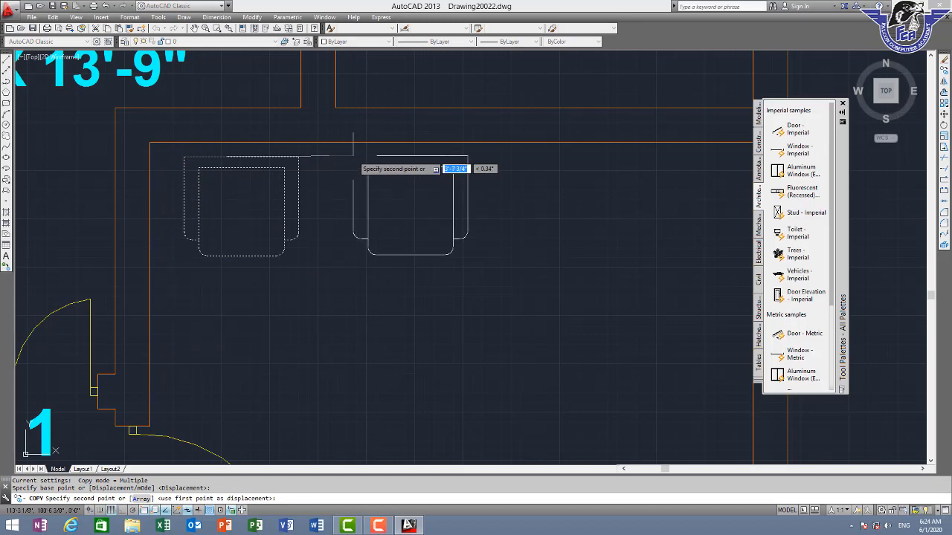
pyautogui.press('F8')
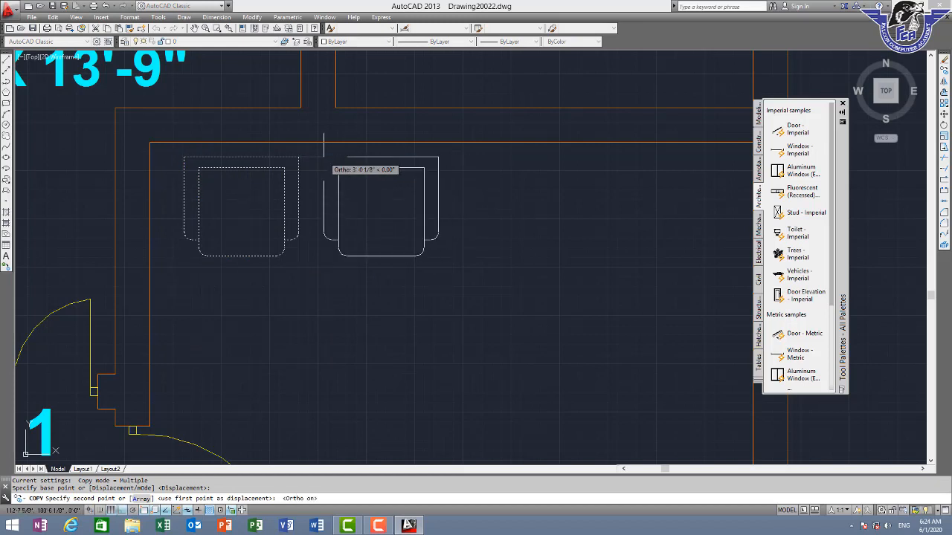
pyautogui.click(324, 157)
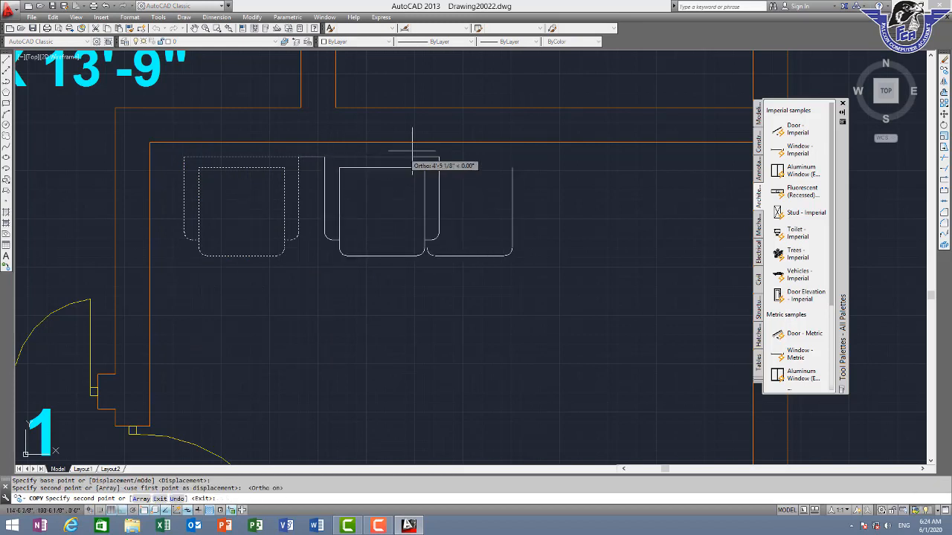
pyautogui.click(468, 159)
pyautogui.moveTo(647, 164); pyautogui.dragTo(538, 178, button='middle')
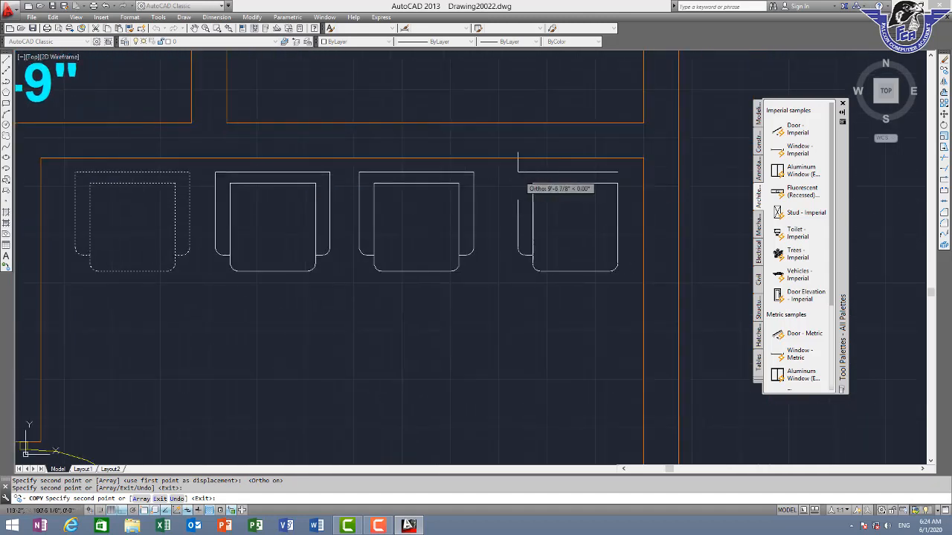
pyautogui.click(506, 172)
pyautogui.press('Escape')
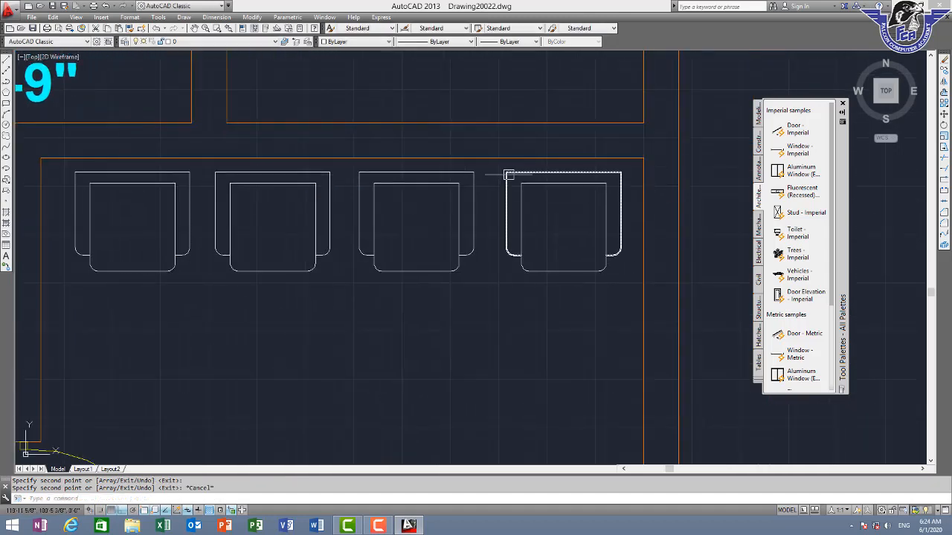
pyautogui.scroll(-4, 505, 257)
pyautogui.moveTo(483, 266); pyautogui.dragTo(369, 214, button='middle')
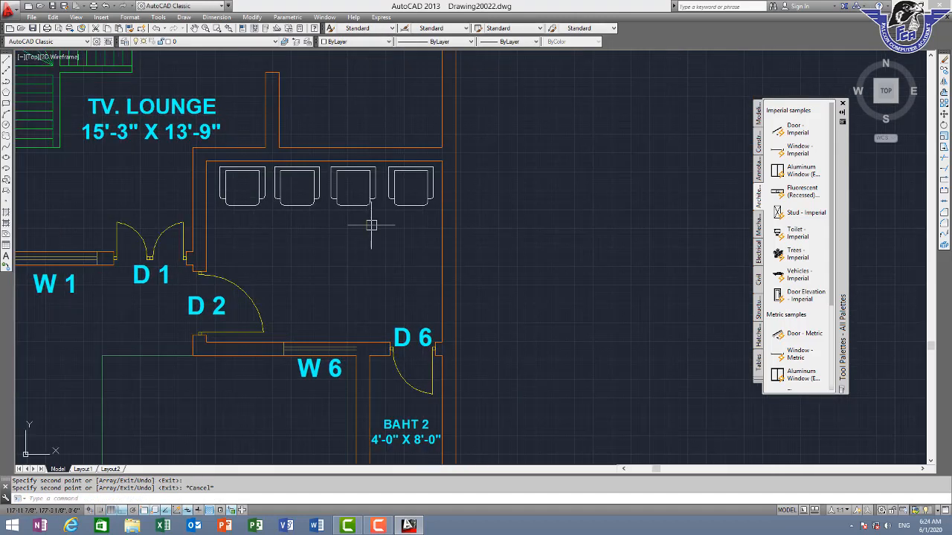
pyautogui.scroll(-5, 373, 223)
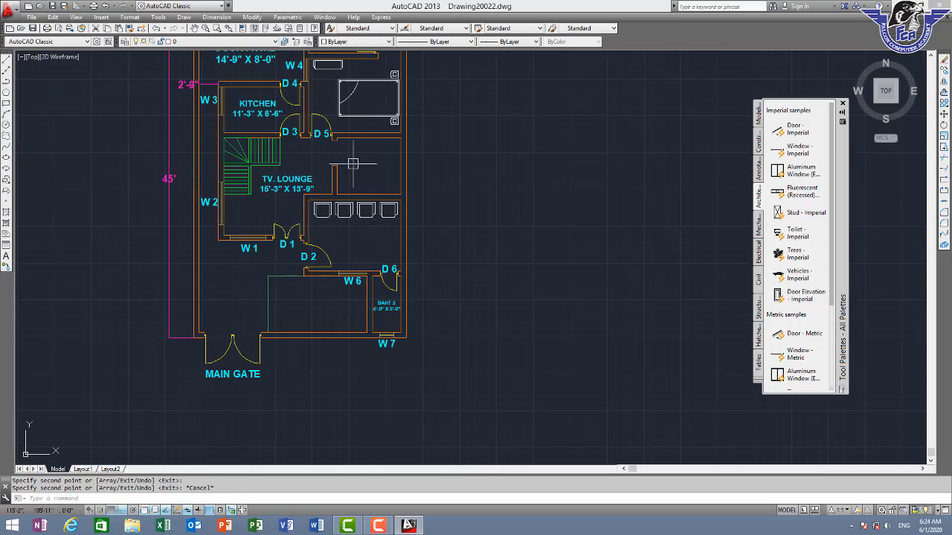
pyautogui.scroll(4, 382, 164)
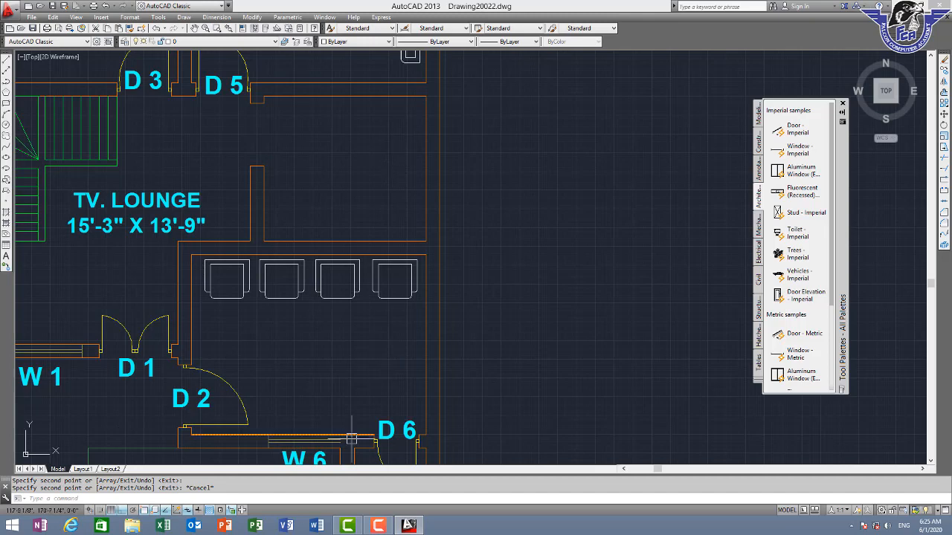
pyautogui.click(377, 525)
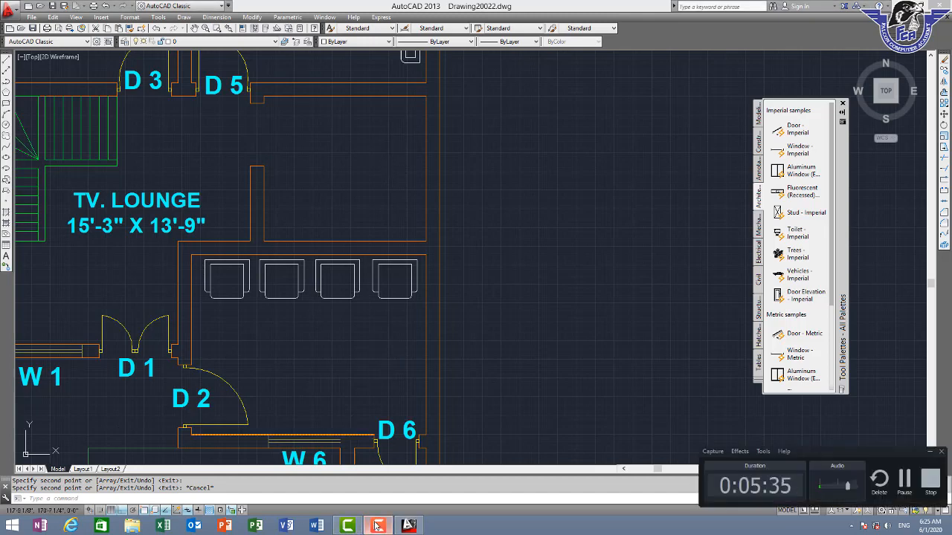
pyautogui.click(377, 526)
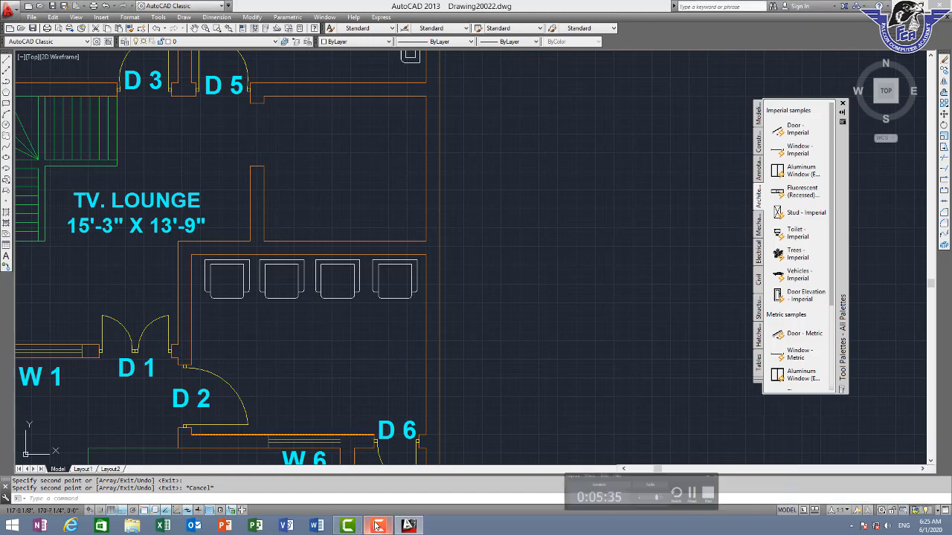
# Draw a tall rectangle for a table in the middle of the room above the row of chairs.
pyautogui.press('Return')
pyautogui.click(365, 124)
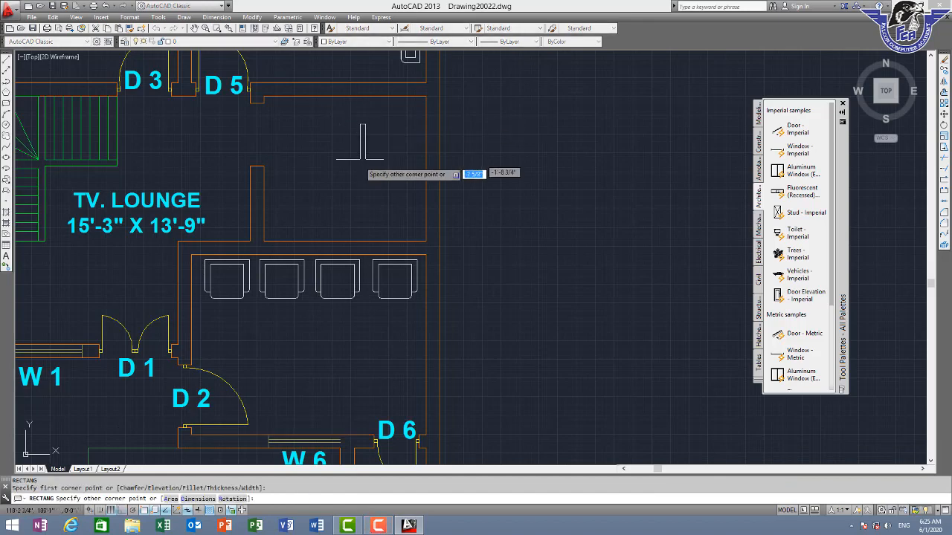
pyautogui.click(314, 205)
pyautogui.scroll(2, 351, 150)
pyautogui.write('f')
pyautogui.press('Return')
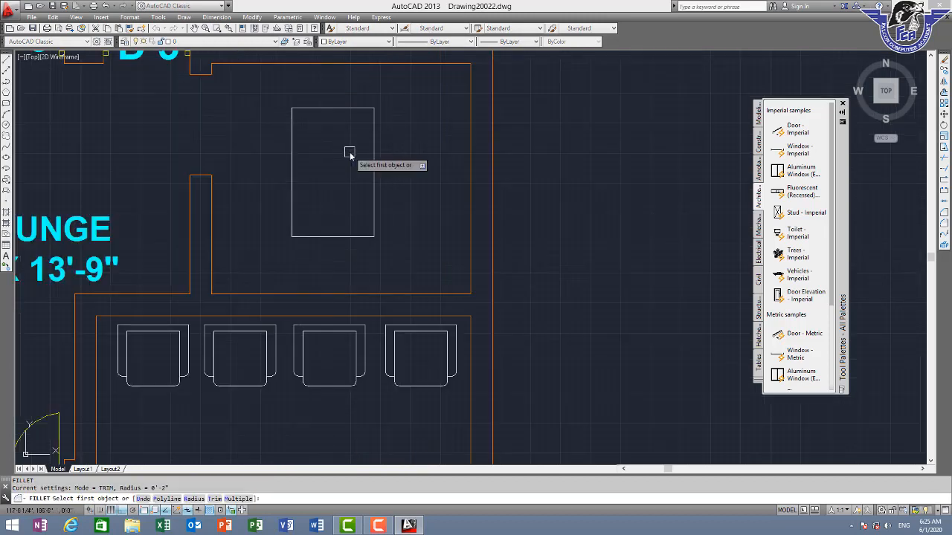
pyautogui.write('2')
pyautogui.press('Return')
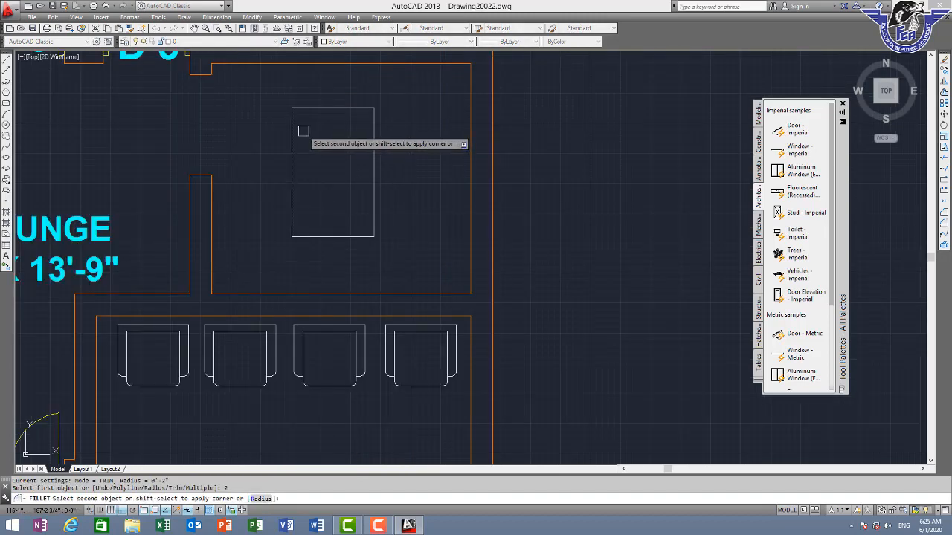
pyautogui.press('Escape')
# Fillet the two upper corners of the tall rectangle with a 2" radius.
pyautogui.write('f')
pyautogui.press('Return')
pyautogui.write('r')
pyautogui.press('Return')
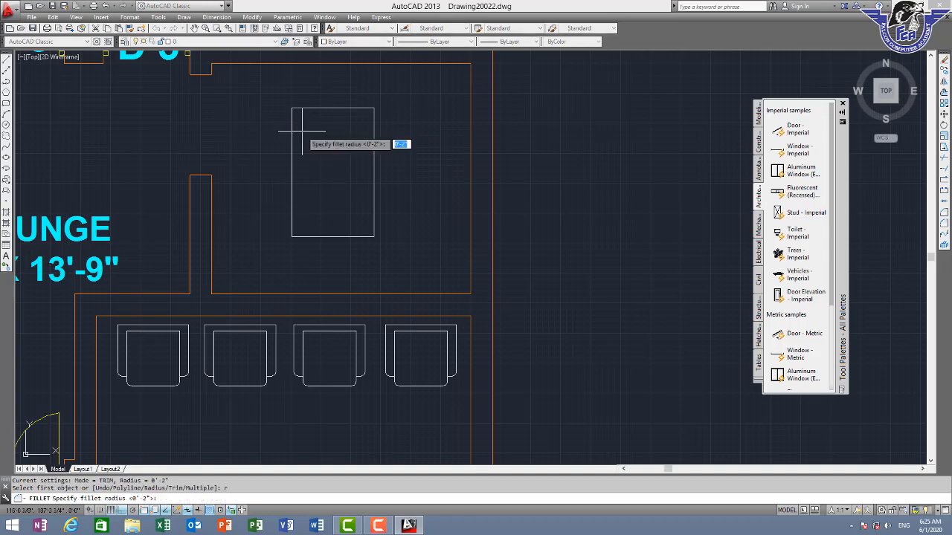
pyautogui.press('Return')
pyautogui.click(293, 125)
pyautogui.click(304, 108)
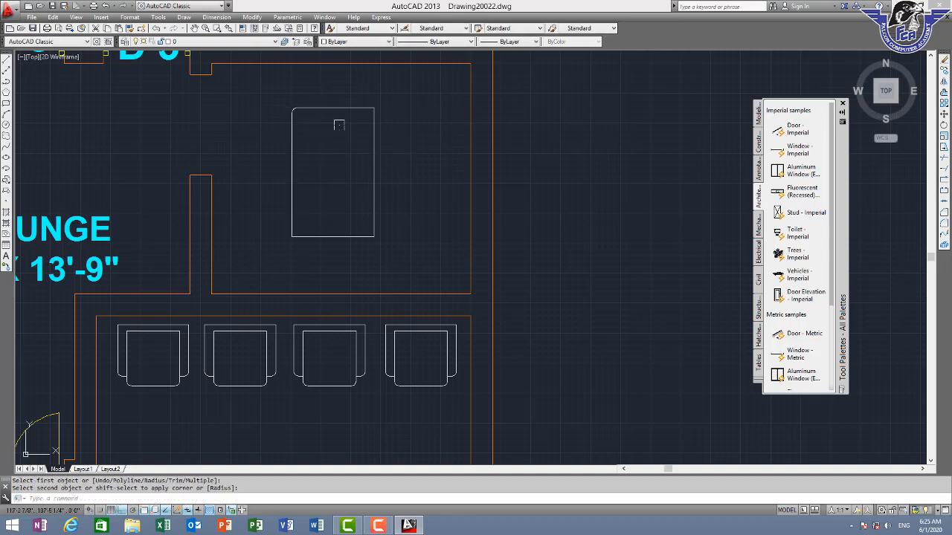
pyautogui.press('Return')
pyautogui.click(363, 114)
pyautogui.click(374, 132)
# Fillet the lower-right corner of the tall rectangle with the same 2" radius.
pyautogui.press('Return')
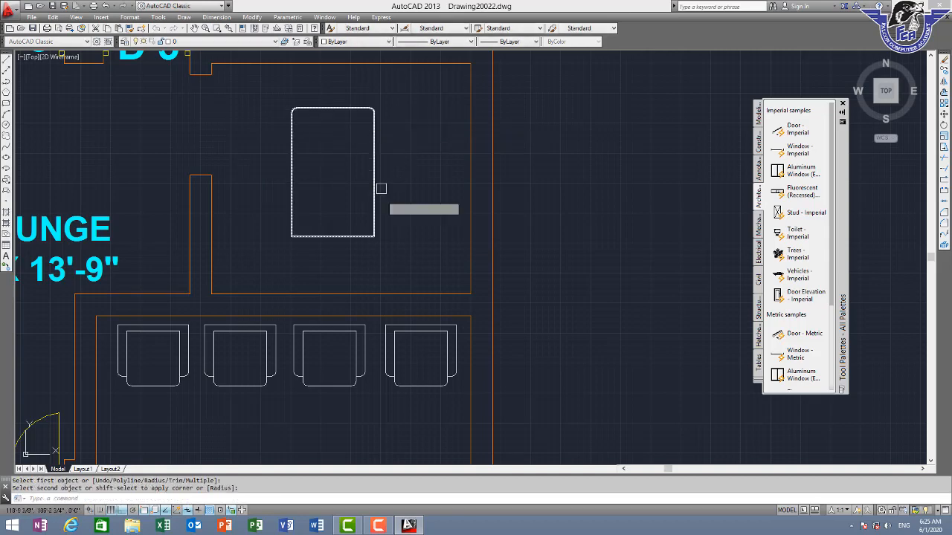
pyautogui.click(361, 237)
pyautogui.click(373, 215)
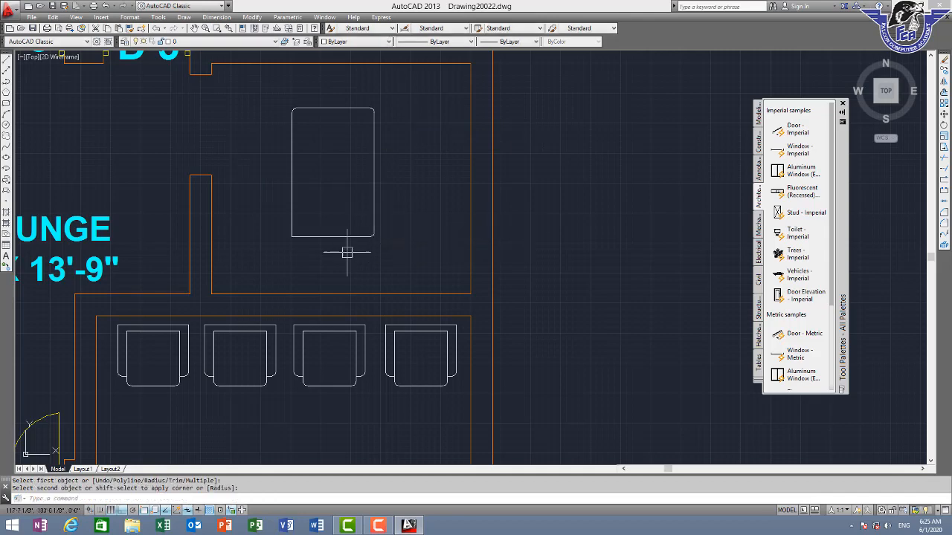
# Fillet the lower-left corner of the table rectangle with the same 2" radius.
pyautogui.press('Return')
pyautogui.click(304, 235)
pyautogui.press('Escape')
# Offset the rounded table outline 2" inward to form an inner border.
pyautogui.write('o')
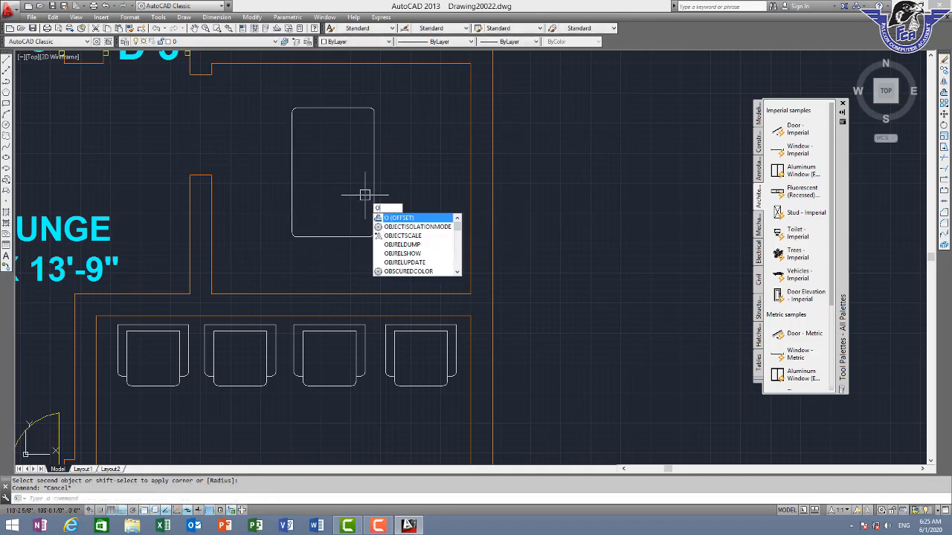
pyautogui.press('Return')
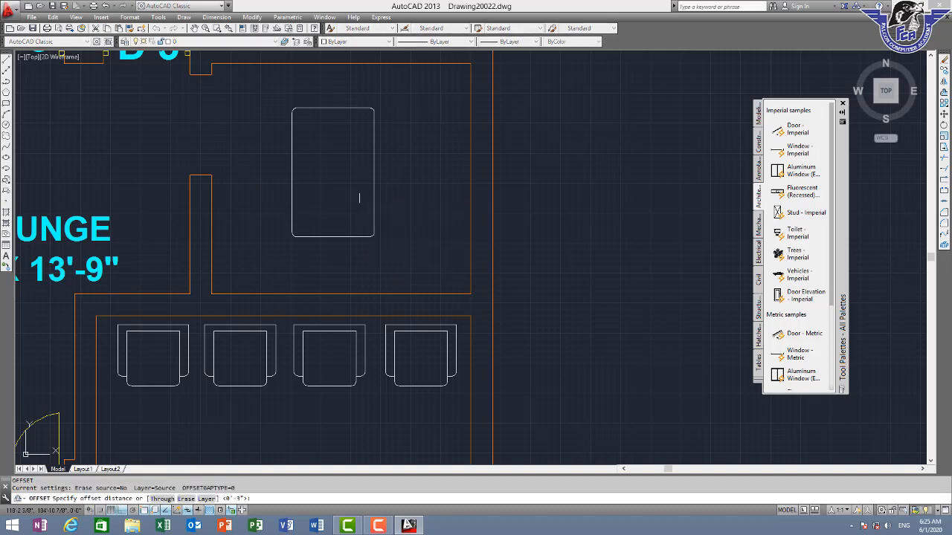
pyautogui.press('Return')
pyautogui.click(334, 236)
pyautogui.click(345, 154)
pyautogui.press('Escape')
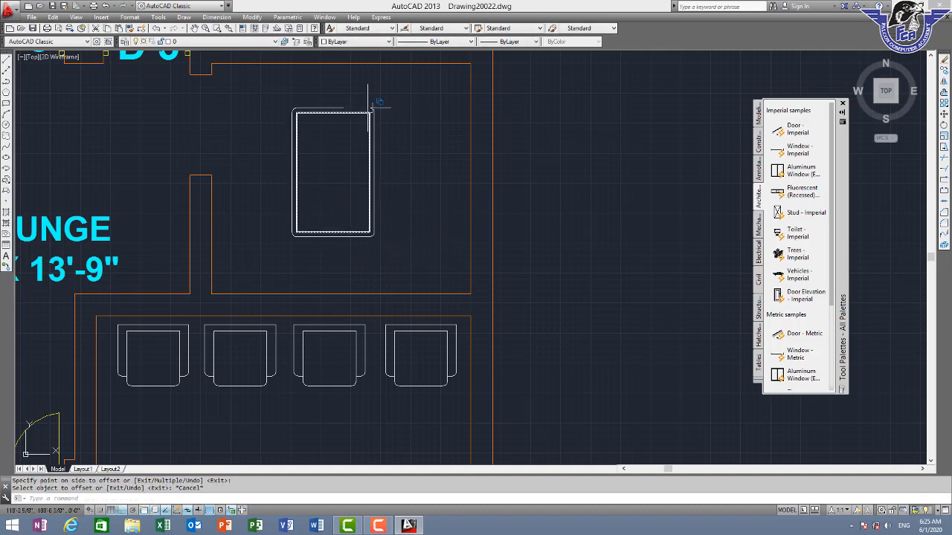
# Draw a square chair seat about 1' on each side, just right of the table near its upper end.
pyautogui.scroll(2, 368, 108)
pyautogui.press('Return')
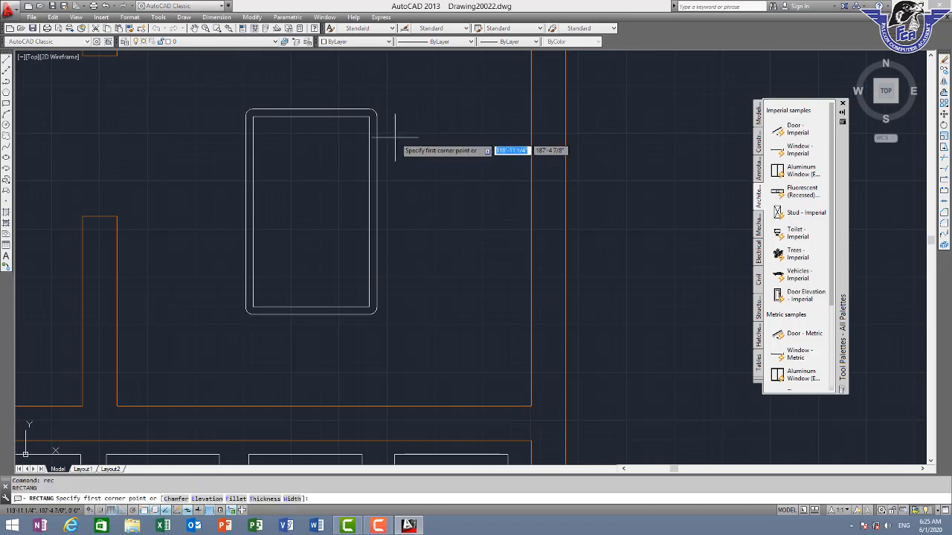
pyautogui.click(390, 130)
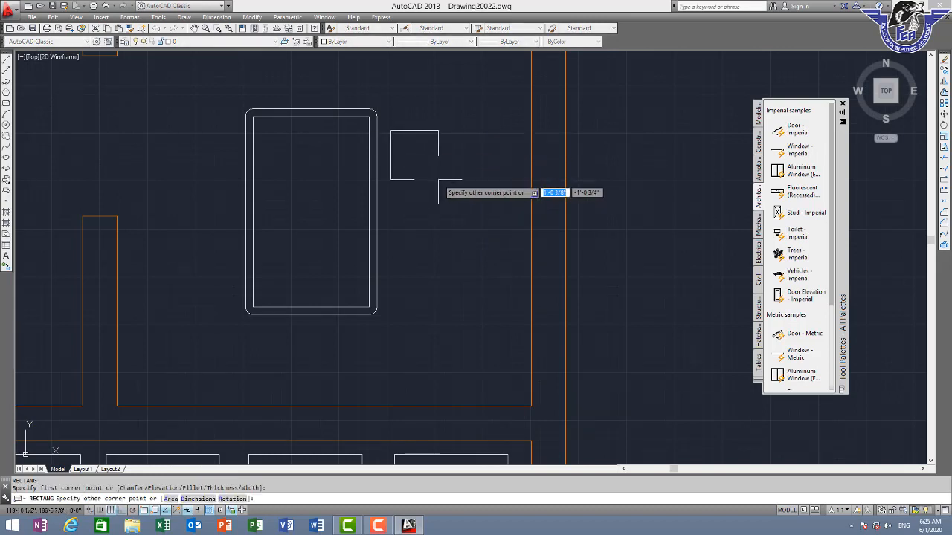
pyautogui.click(440, 180)
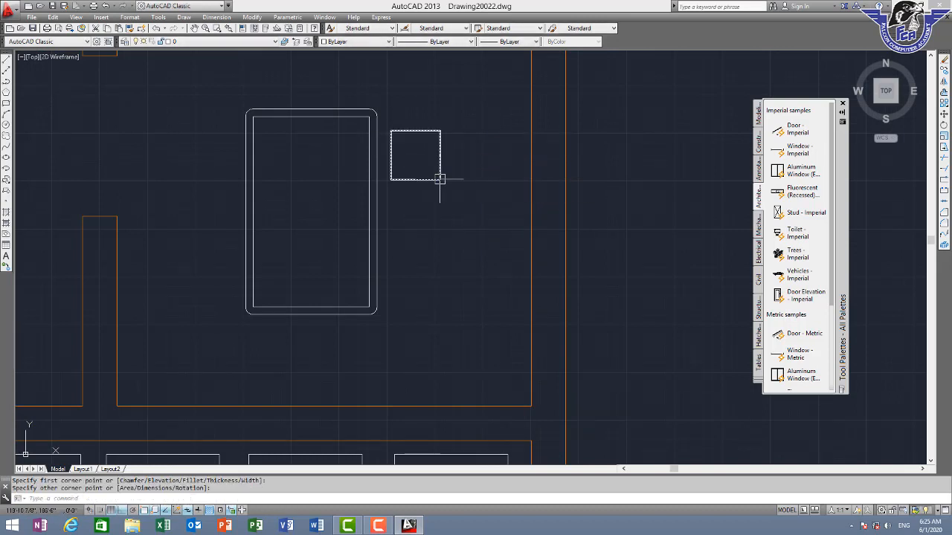
# Fillet the two corners of the seat square that face the table with a 3" radius.
pyautogui.scroll(2, 445, 154)
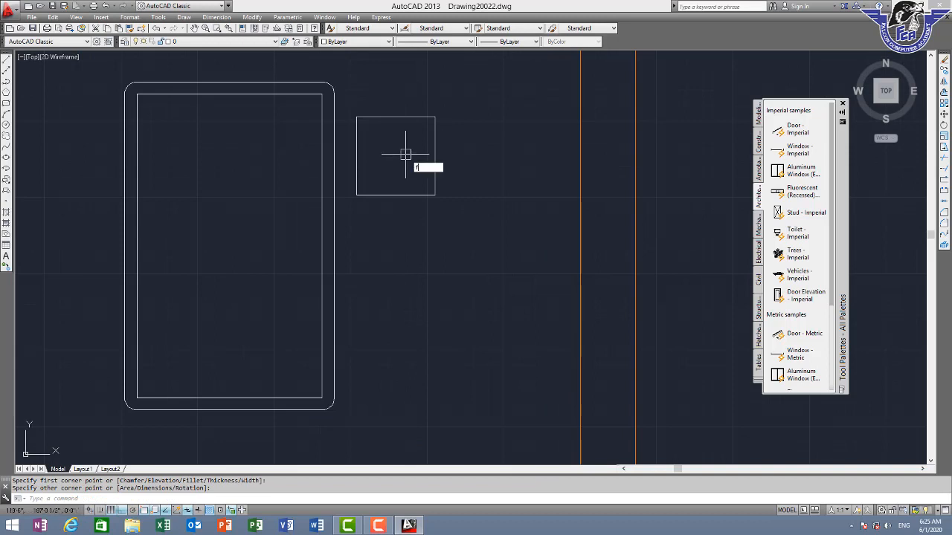
pyautogui.press('Return')
pyautogui.write('r')
pyautogui.press('Return')
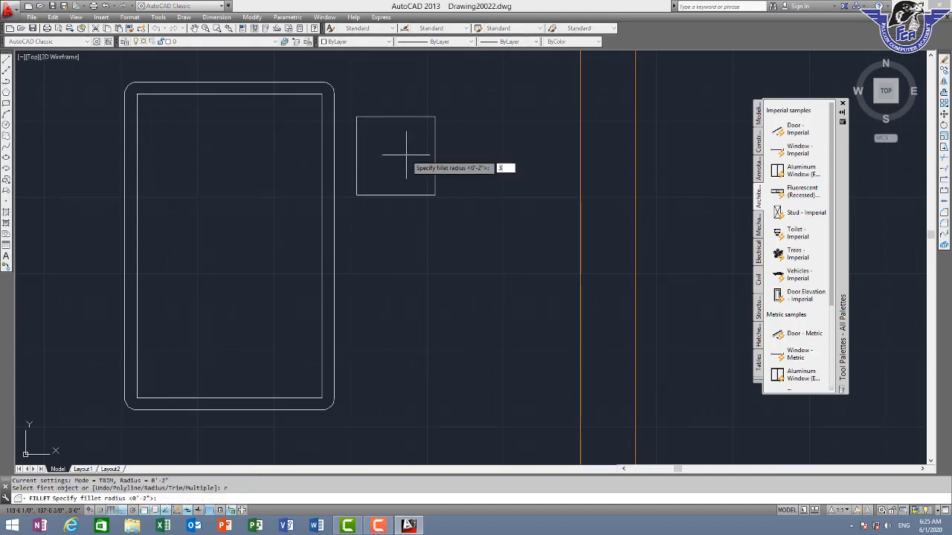
pyautogui.press('Return')
pyautogui.click(360, 132)
pyautogui.click(364, 119)
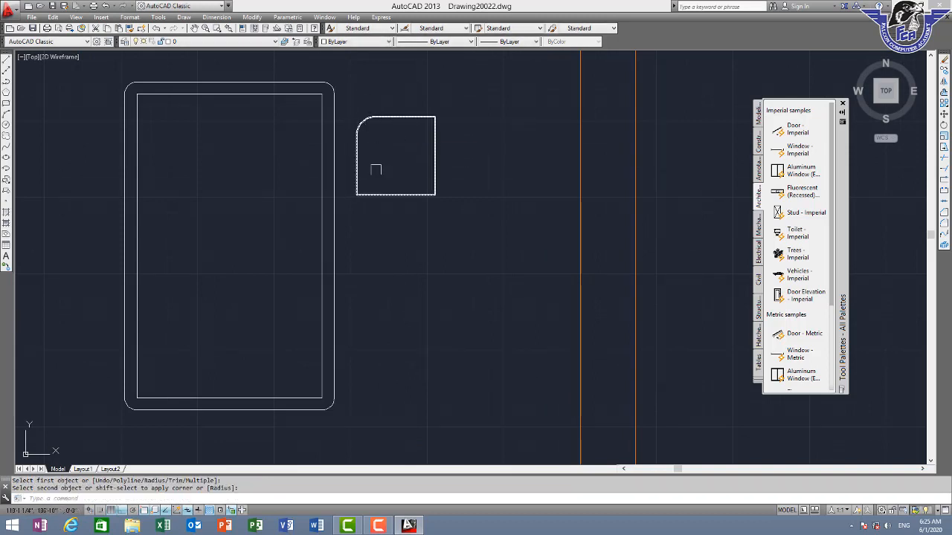
pyautogui.press('Return')
pyautogui.click(359, 177)
pyautogui.click(364, 192)
pyautogui.press('Escape')
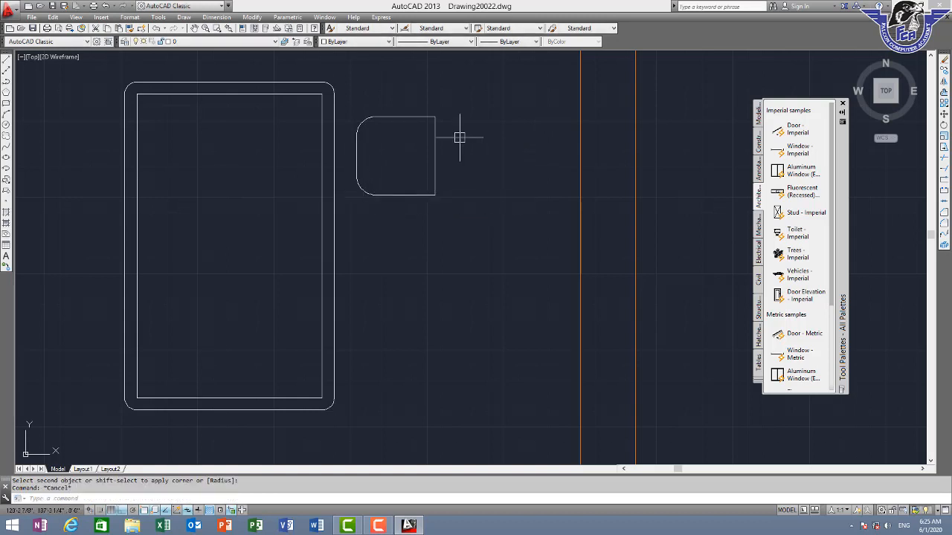
# Draw a narrow upright rectangle for the backrest against the seat's right edge.
pyautogui.scroll(2, 458, 134)
pyautogui.write('f')
pyautogui.write('ec')
pyautogui.press('Return')
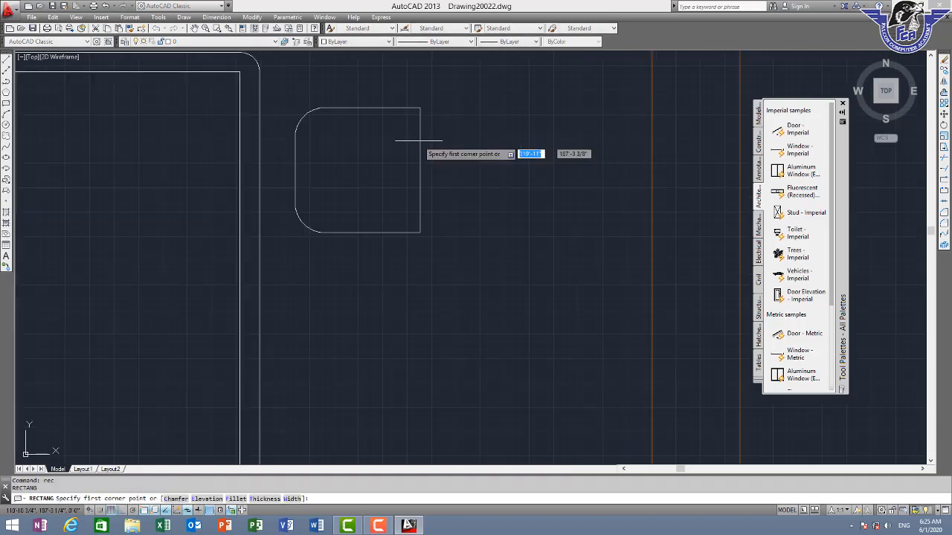
pyautogui.click(420, 128)
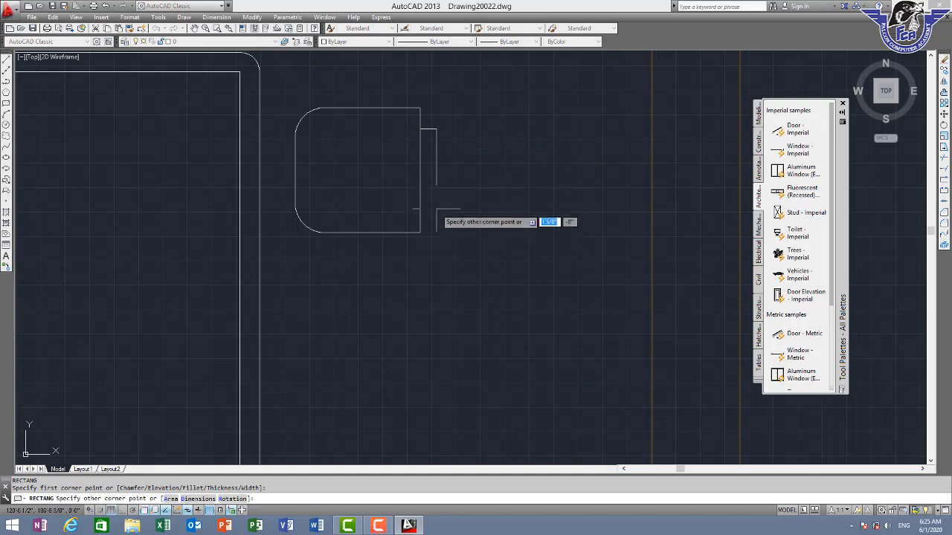
pyautogui.click(434, 218)
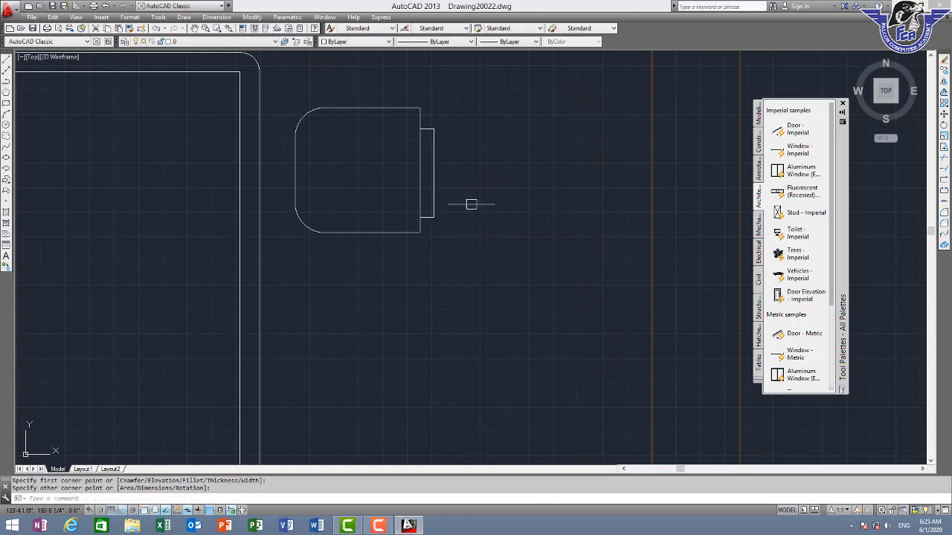
# Move the backrest rectangle vertically so it sits centred on the seat's right edge.
pyautogui.scroll(2, 418, 167)
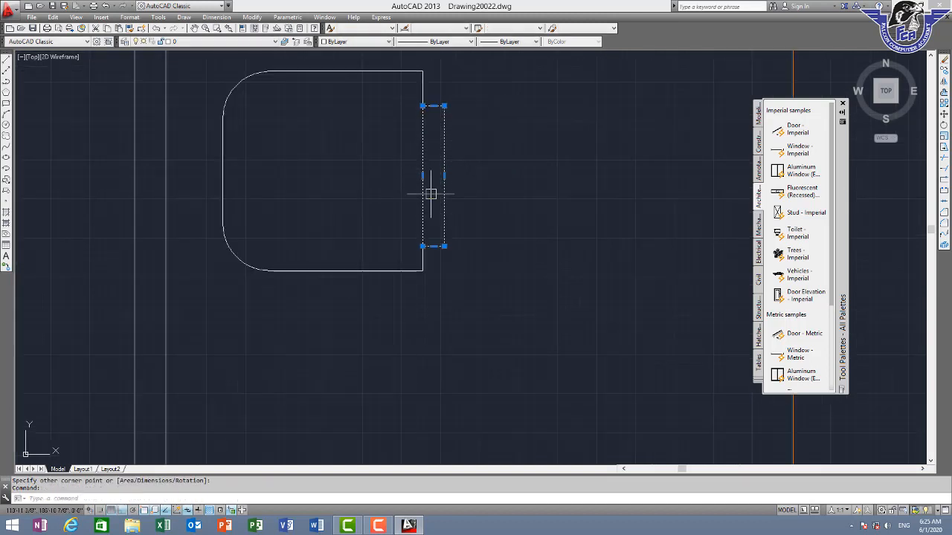
pyautogui.write('m')
pyautogui.press('Return')
pyautogui.click(423, 176)
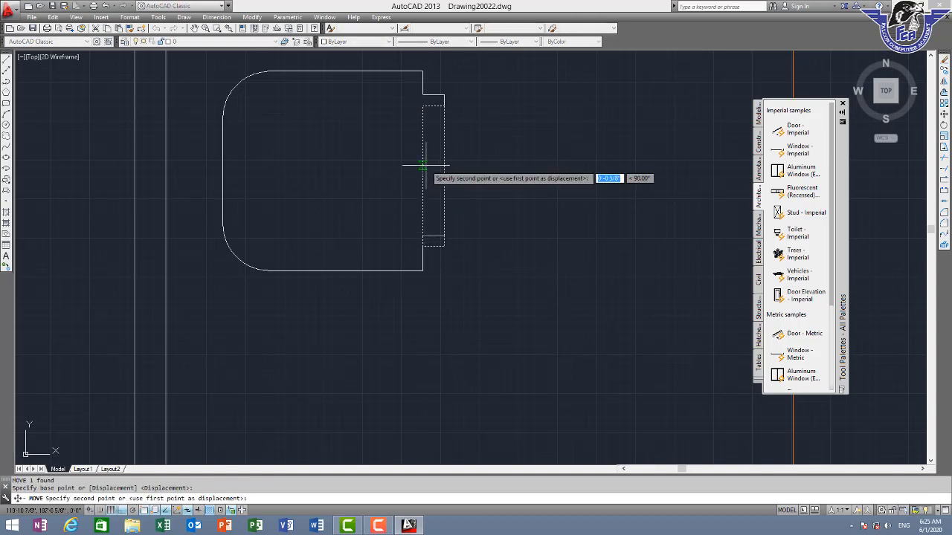
pyautogui.press('Escape')
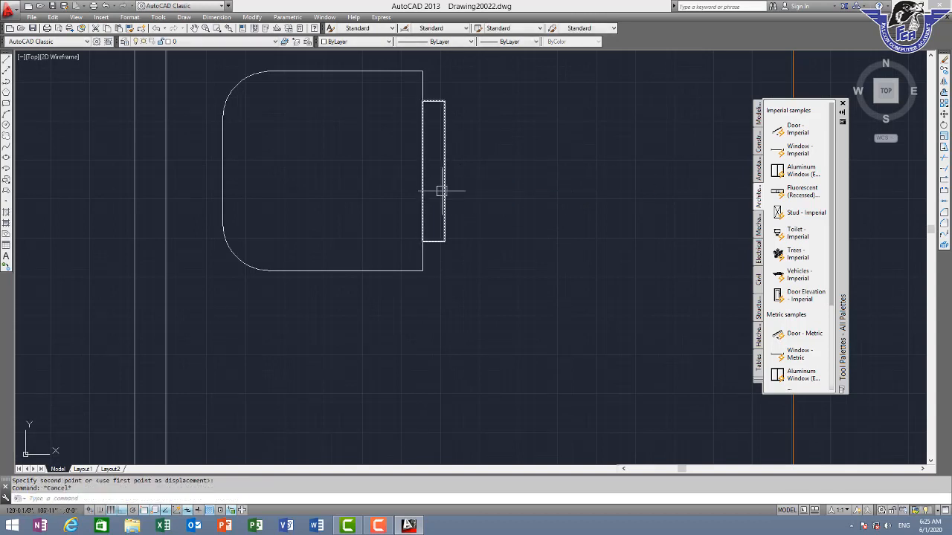
# Offset the seat outline 2" inward.
pyautogui.write('o')
pyautogui.press('Return')
pyautogui.write('2')
pyautogui.press('Return')
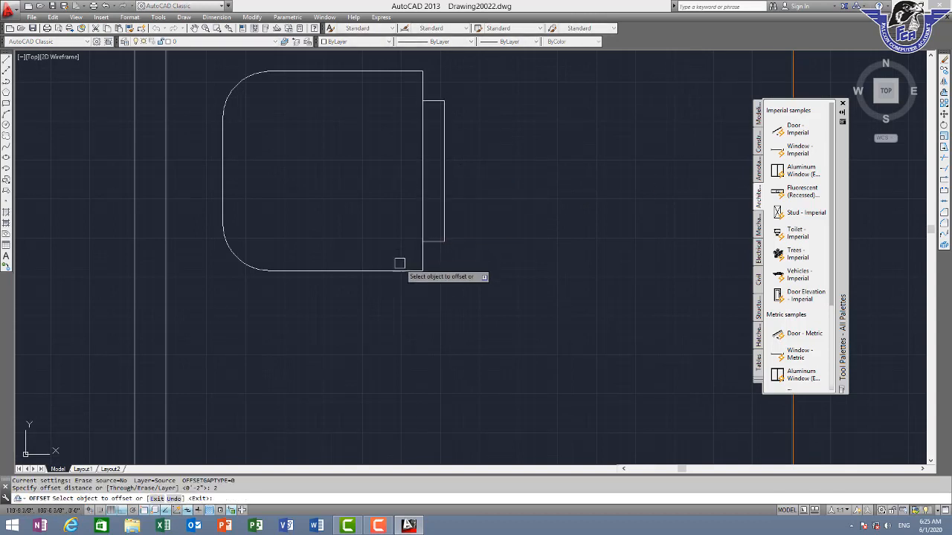
pyautogui.click(396, 269)
pyautogui.click(394, 221)
pyautogui.press('Escape')
# Copy the complete chair about 2' straight down, beside the lower half of the table.
pyautogui.scroll(-4, 428, 162)
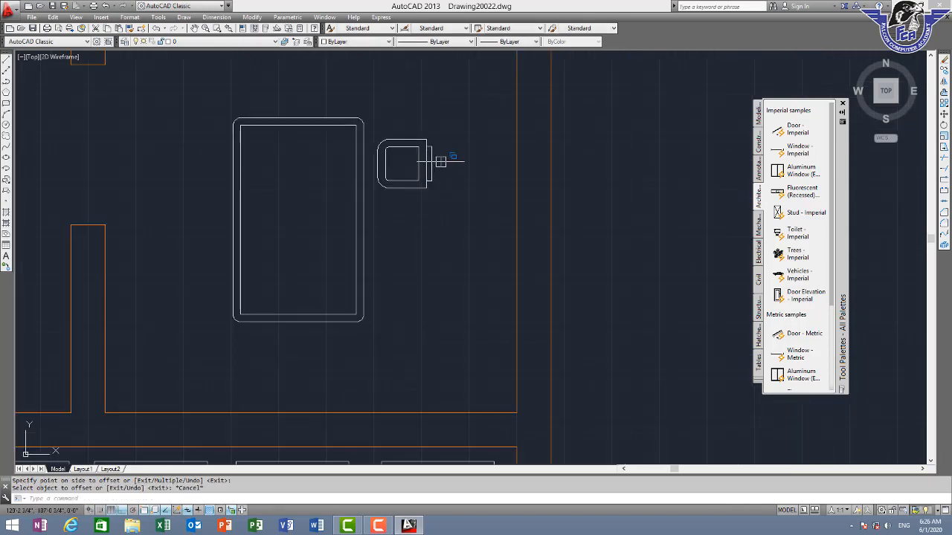
pyautogui.click(455, 135)
pyautogui.click(374, 213)
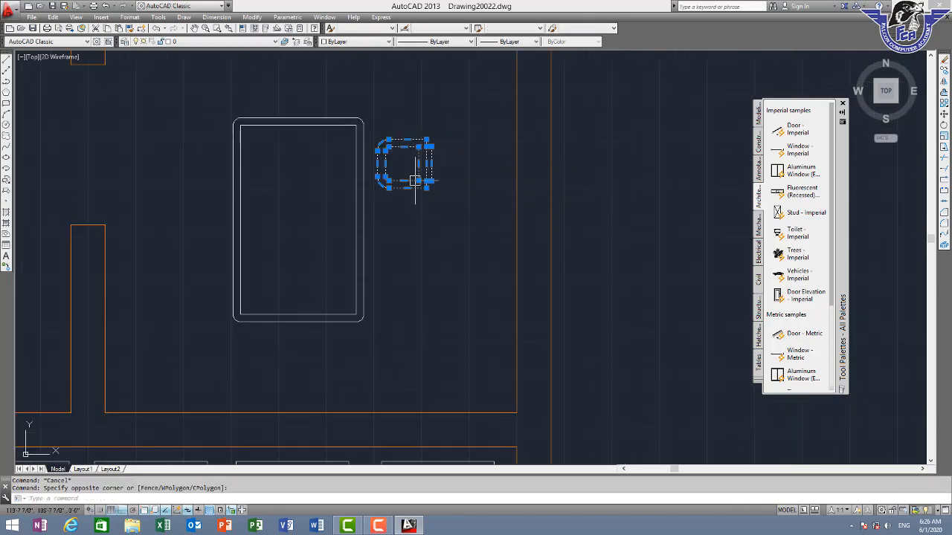
pyautogui.write('co')
pyautogui.press('Return')
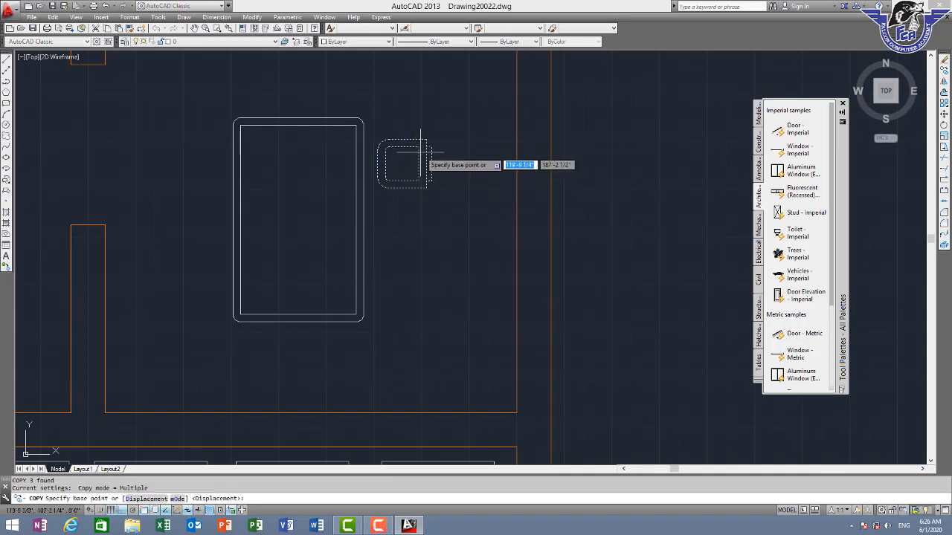
pyautogui.click(426, 140)
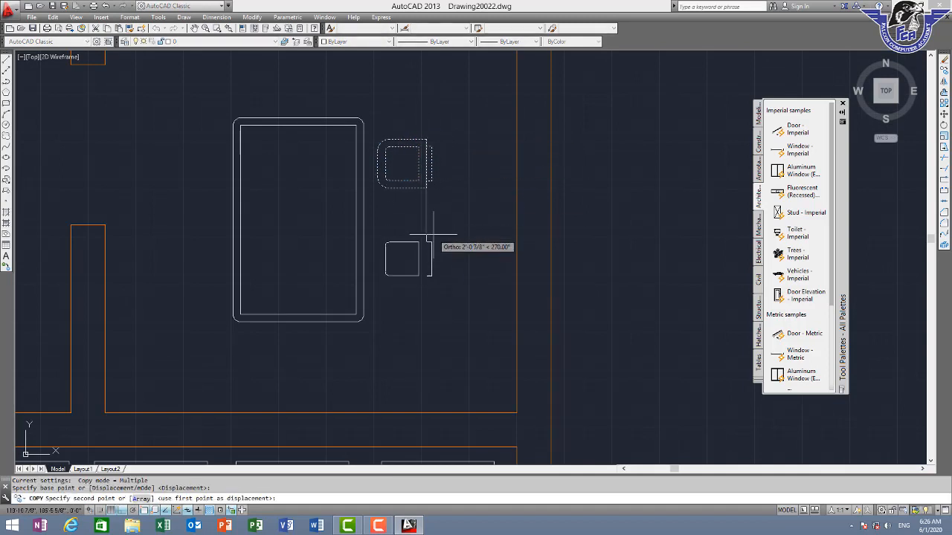
pyautogui.click(430, 238)
pyautogui.press('Escape')
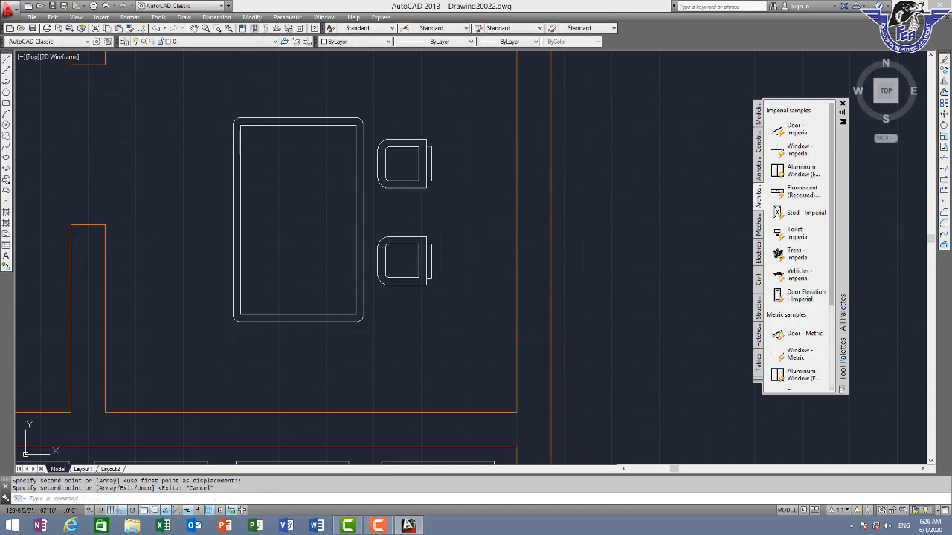
# Mirror both chairs about a vertical line at their table-side edge, keeping the originals.
pyautogui.click(464, 126)
pyautogui.click(375, 317)
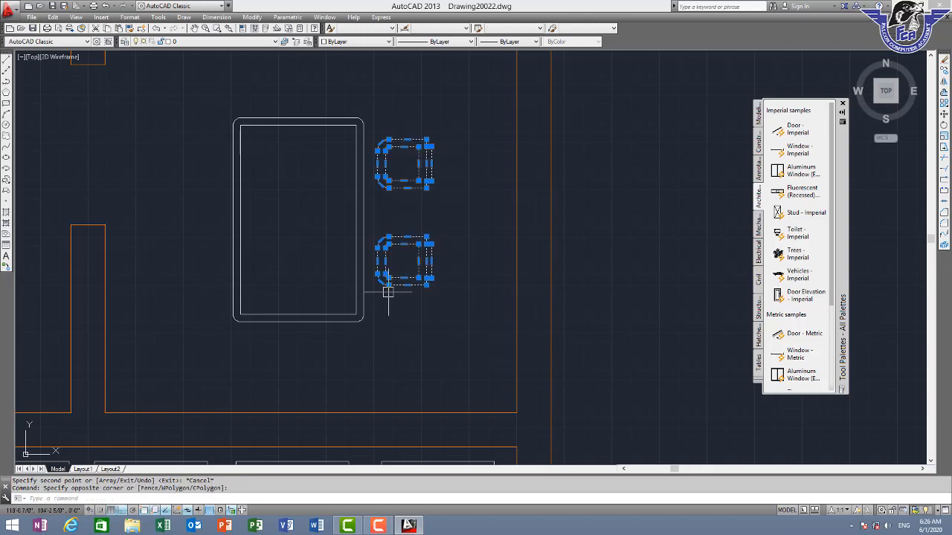
pyautogui.press('Return')
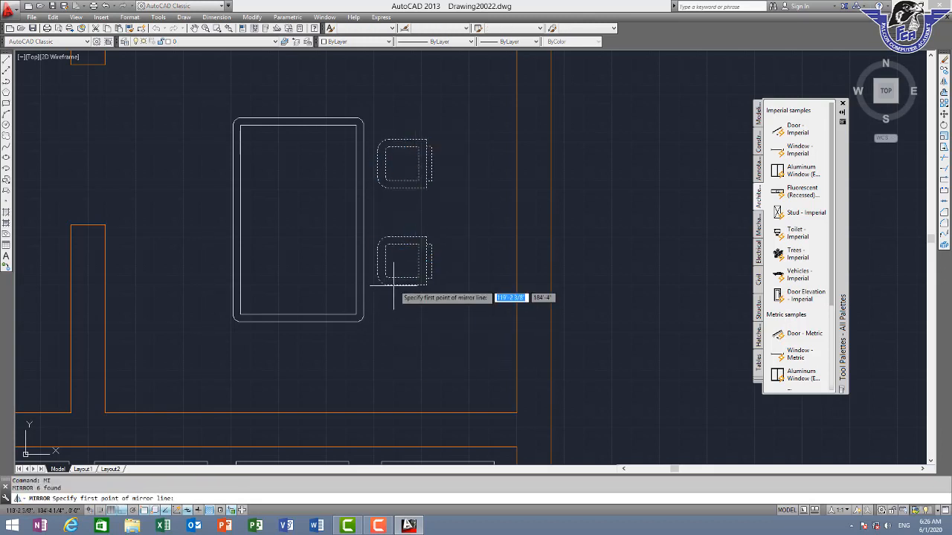
pyautogui.click(381, 141)
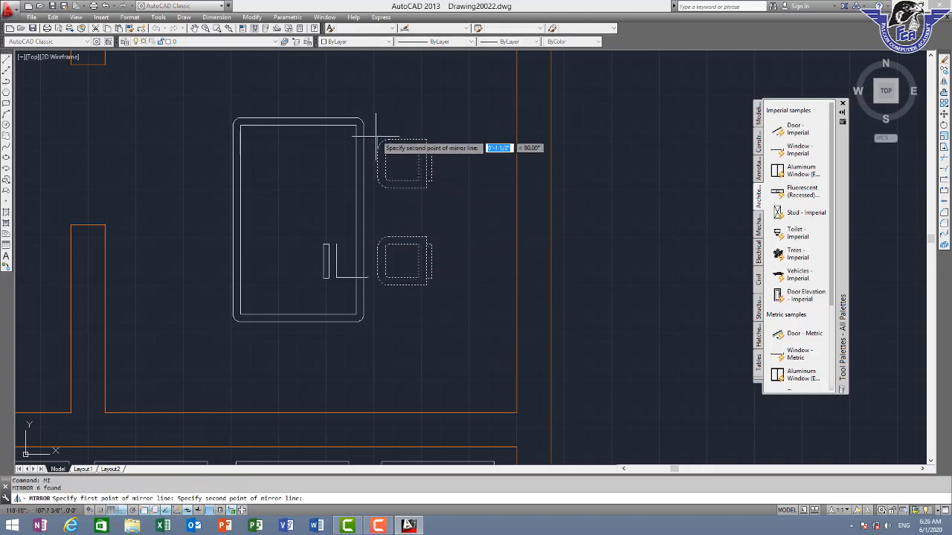
pyautogui.click(376, 92)
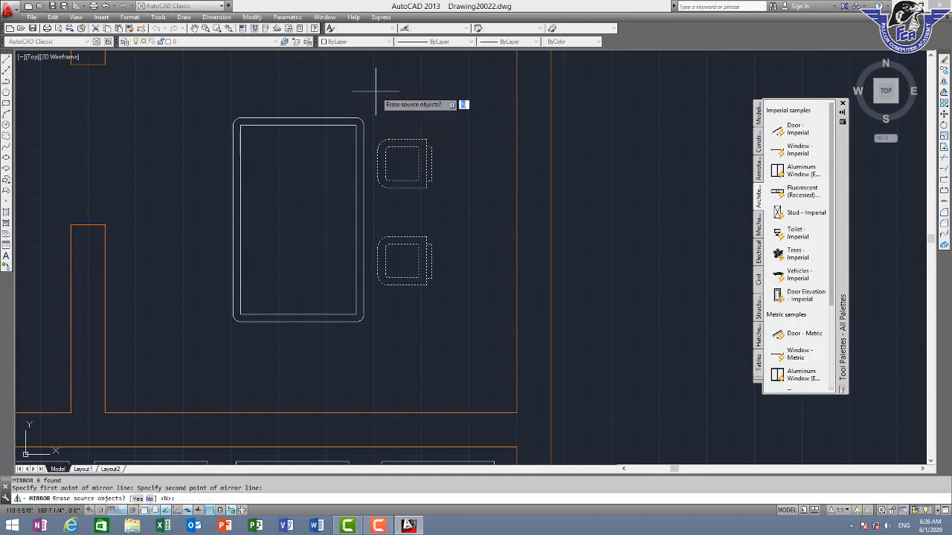
pyautogui.press('Return')
# Move the two mirrored chairs horizontally to the left side of the table, opposite the original pair.
pyautogui.scroll(2, 346, 143)
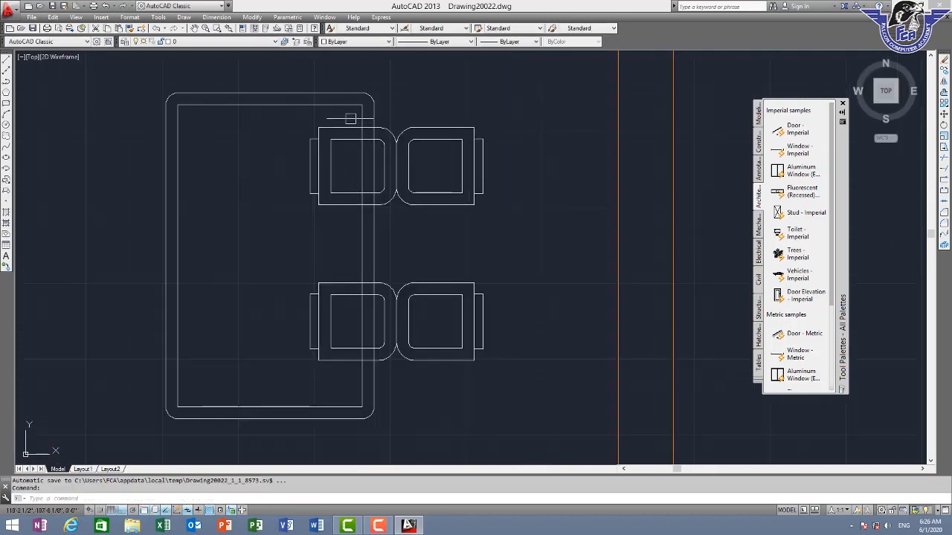
pyautogui.click(350, 119)
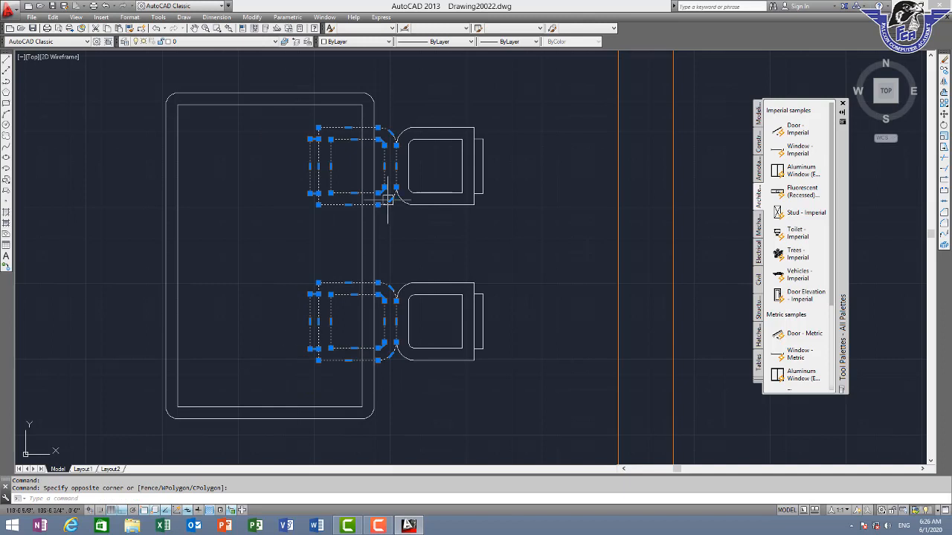
pyautogui.write('m')
pyautogui.press('Return')
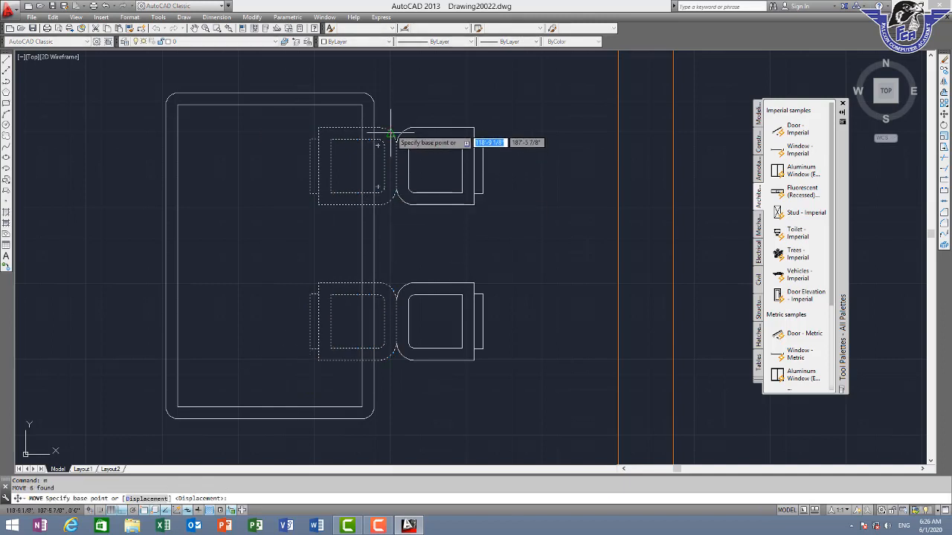
pyautogui.click(390, 138)
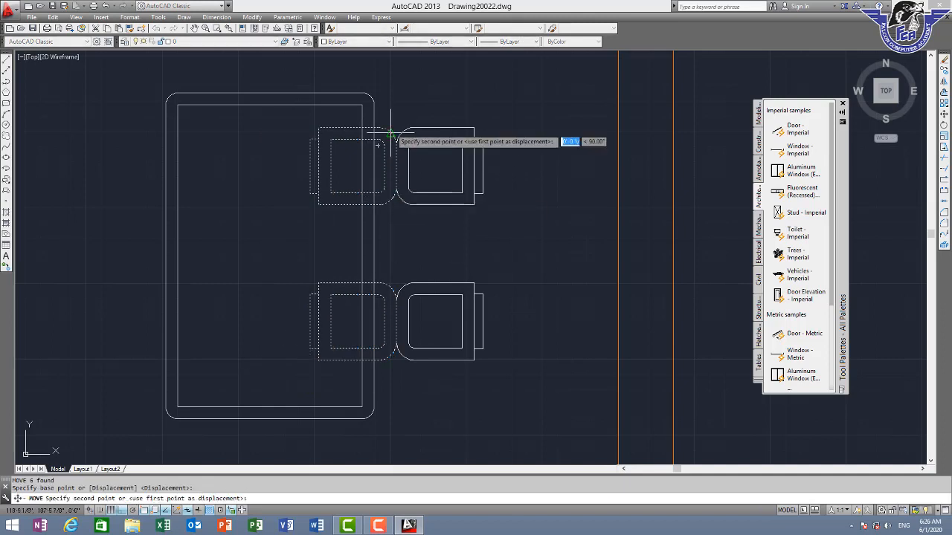
pyautogui.click(132, 130)
pyautogui.press('Escape')
pyautogui.scroll(-6, 461, 192)
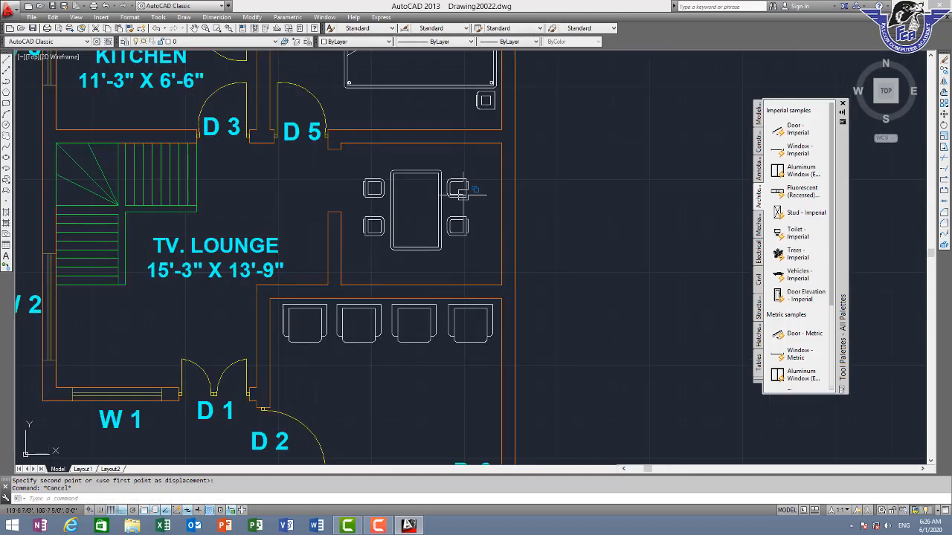
pyautogui.scroll(-5, 494, 227)
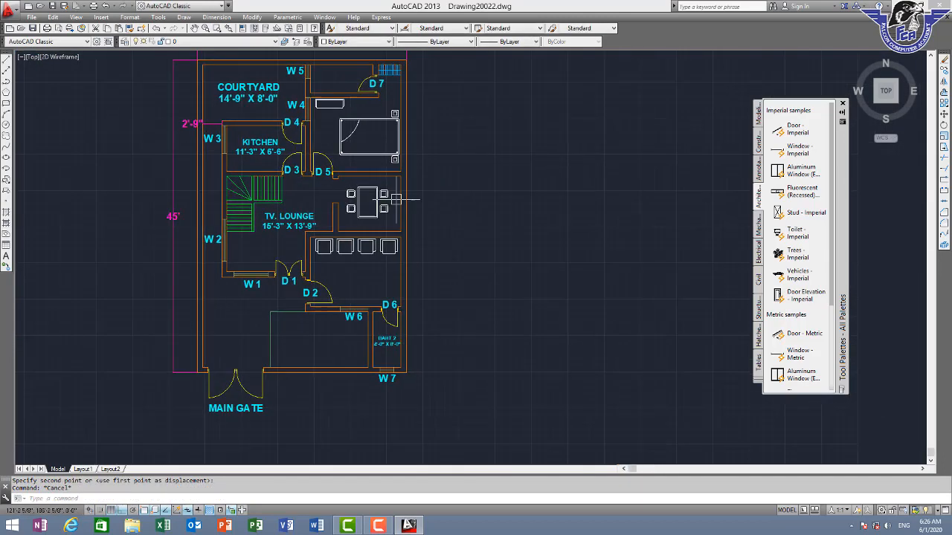
pyautogui.scroll(4, 344, 188)
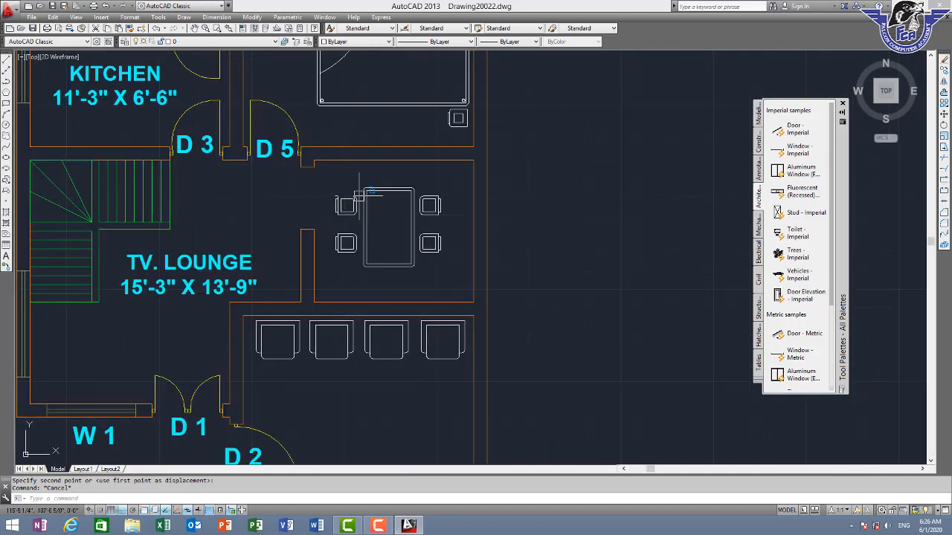
pyautogui.scroll(-4, 487, 274)
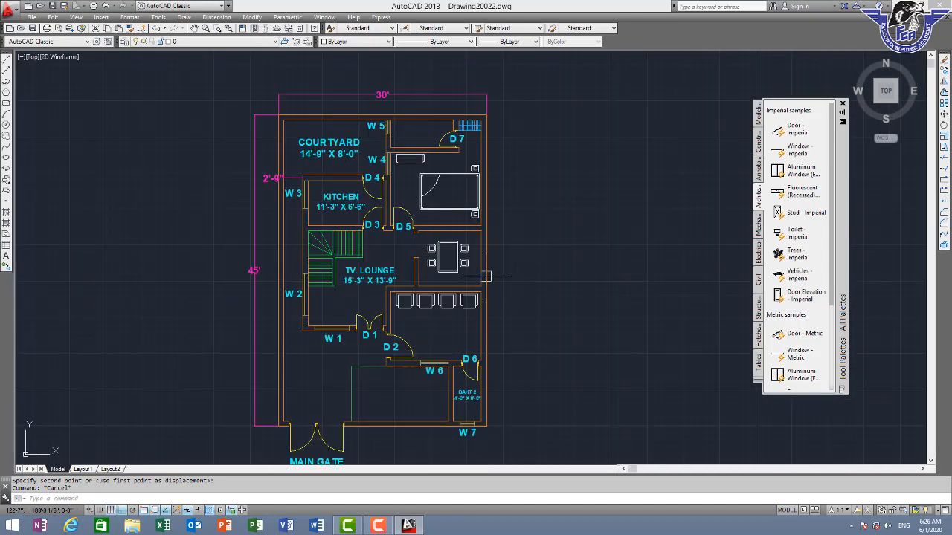
pyautogui.moveTo(442, 334); pyautogui.dragTo(392, 238, button='middle')
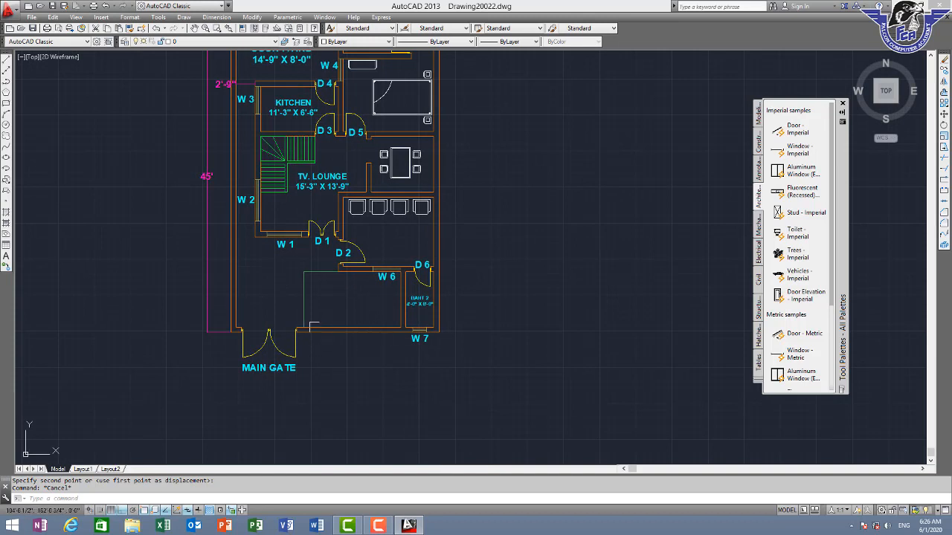
# Toggle the Tool Palettes off and back on.
pyautogui.click(842, 104)
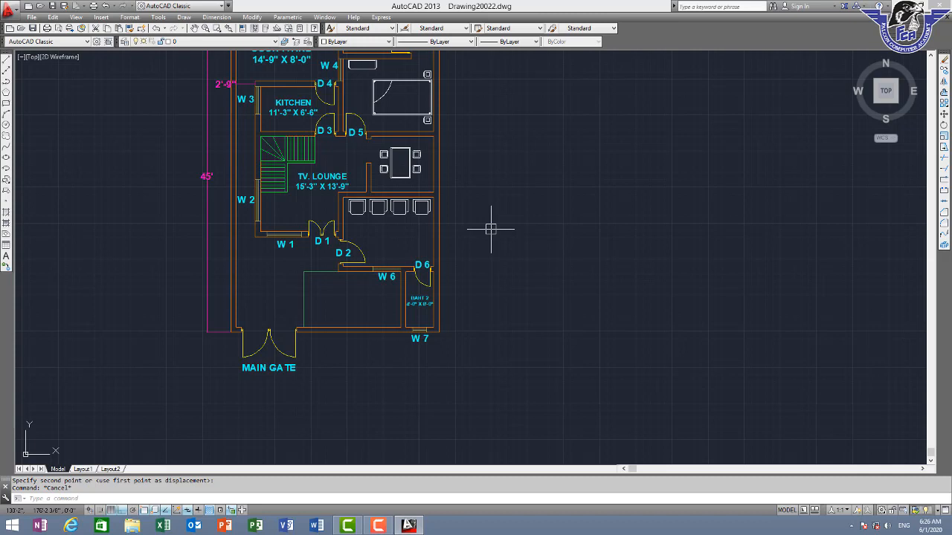
pyautogui.hotkey('ctrl', '3')
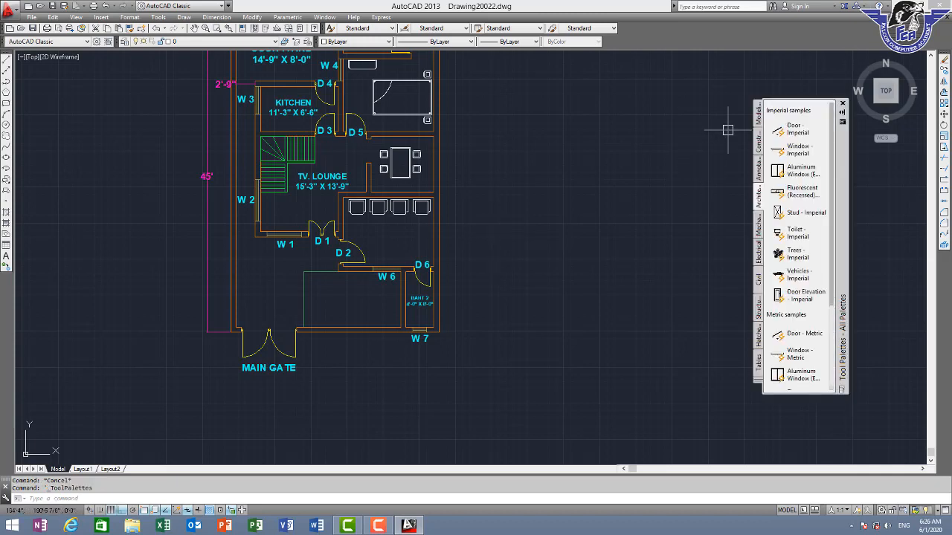
pyautogui.hotkey('ctrl', '3')
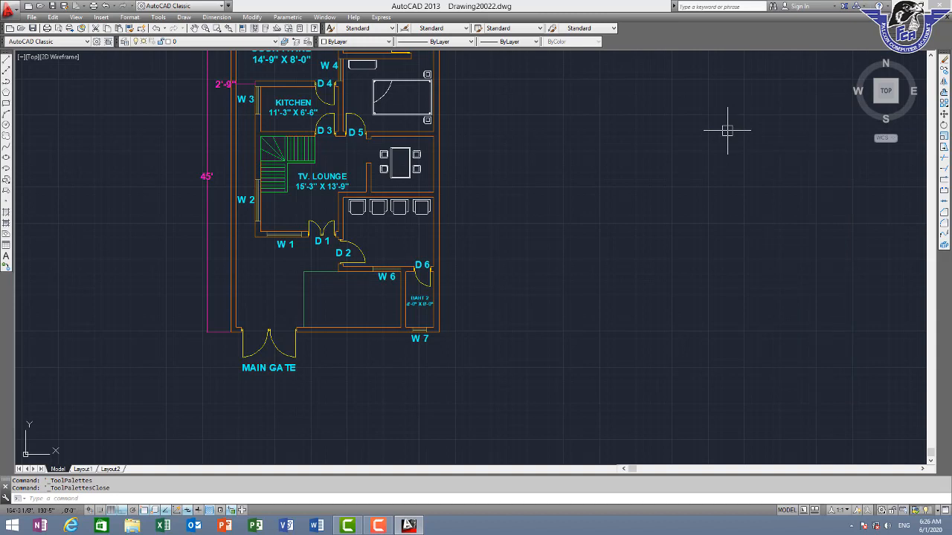
pyautogui.hotkey('ctrl', '3')
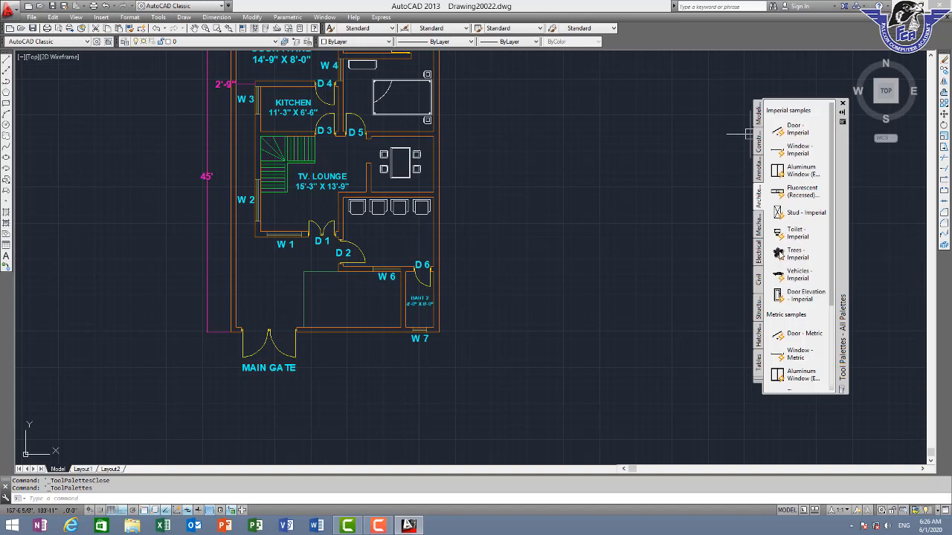
# Insert the Trees - Imperial block in the green-edged area beside the main gate and the Vehicles - Imperial block outside the plan's right wall.
pyautogui.moveTo(445, 280); pyautogui.dragTo(338, 296)
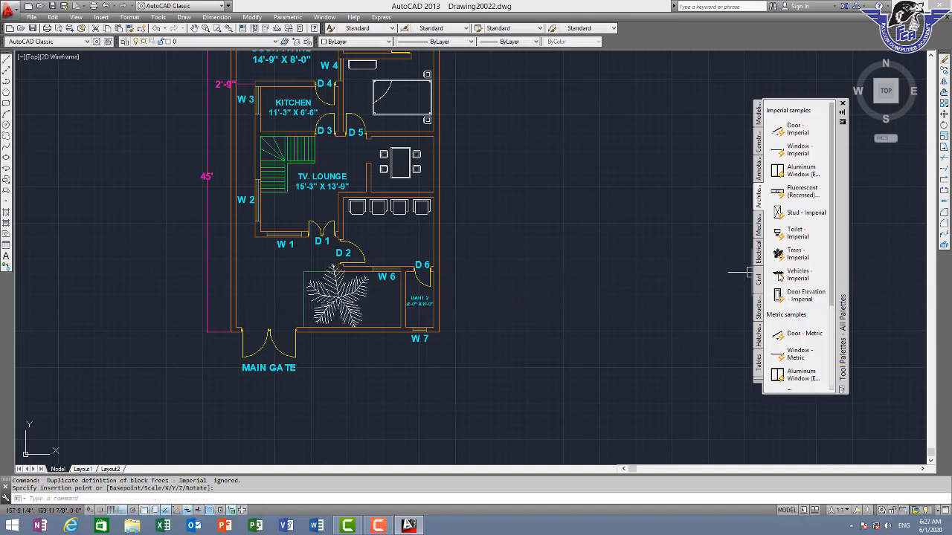
pyautogui.click(797, 273)
pyautogui.click(505, 290)
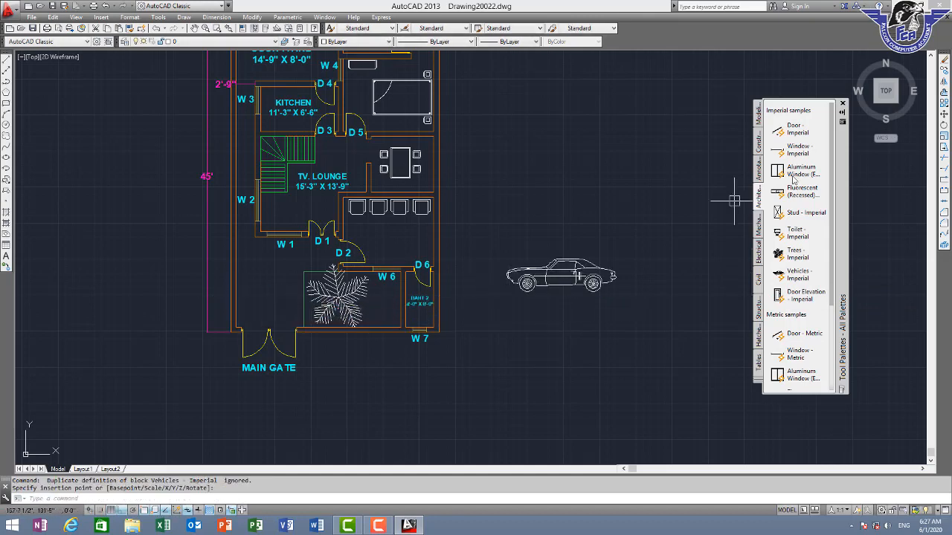
# Insert the Toilet - Imperial block in the upper bathroom, beside window W 5.
pyautogui.click(790, 232)
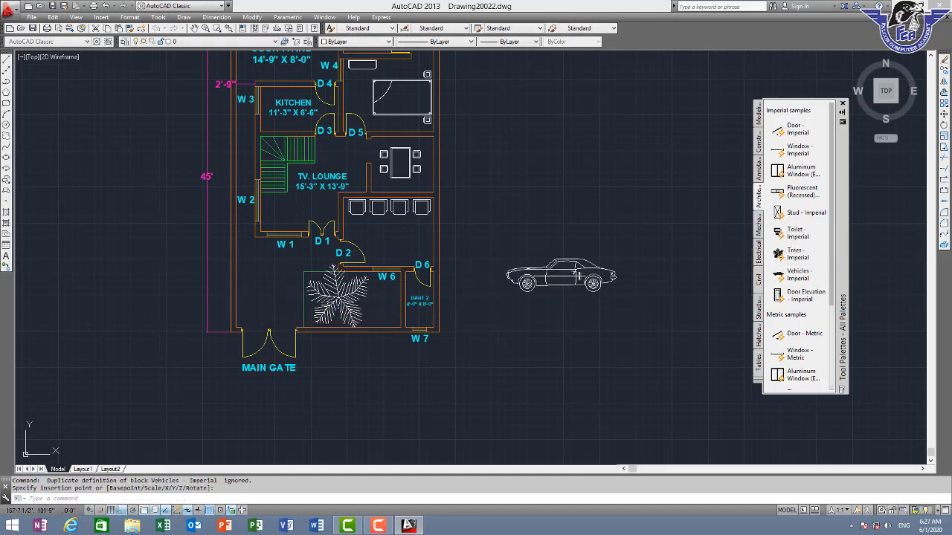
pyautogui.scroll(2, 405, 141)
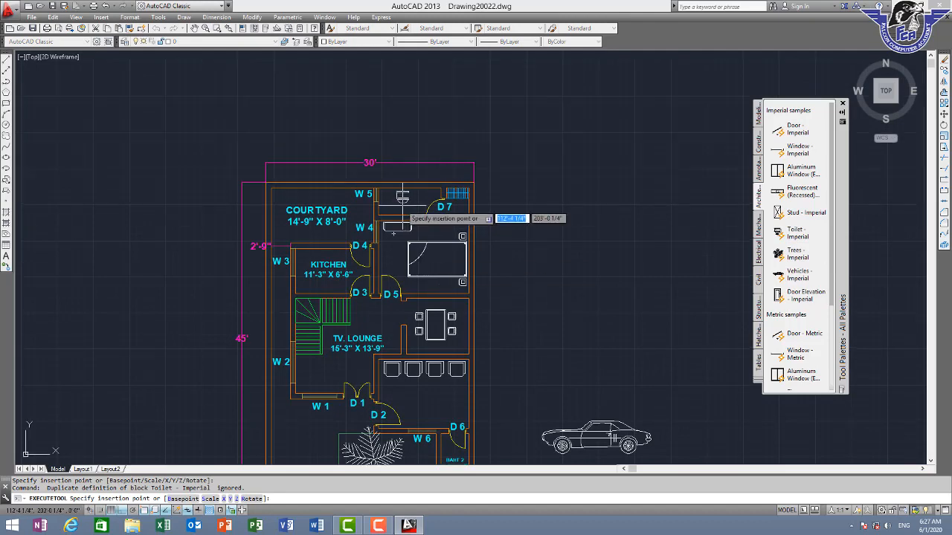
pyautogui.scroll(2, 439, 208)
pyautogui.click(385, 210)
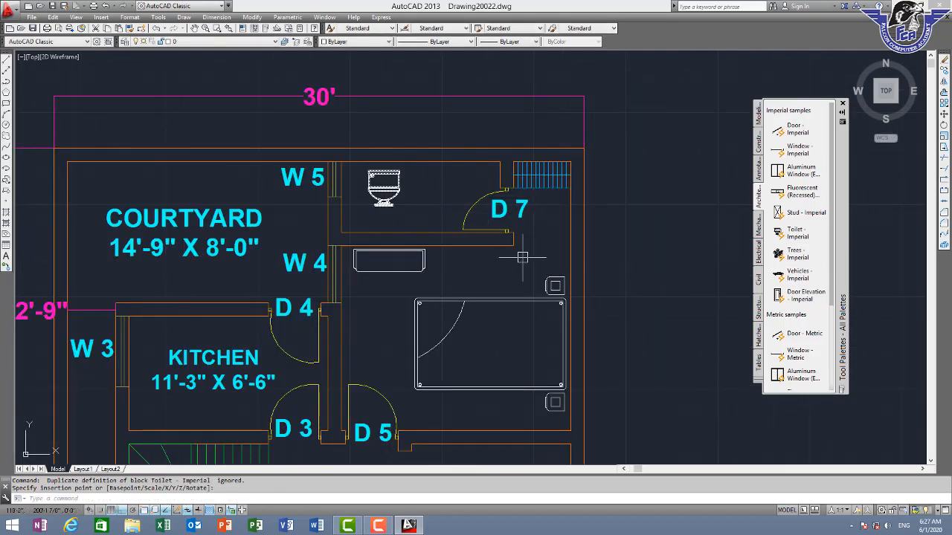
# Try the toilet's Elongated (Plan), Round (Plan) and Pullchain (Front) variants, and set it back to Elongated (Front).
pyautogui.scroll(-2, 506, 269)
pyautogui.scroll(3, 430, 215)
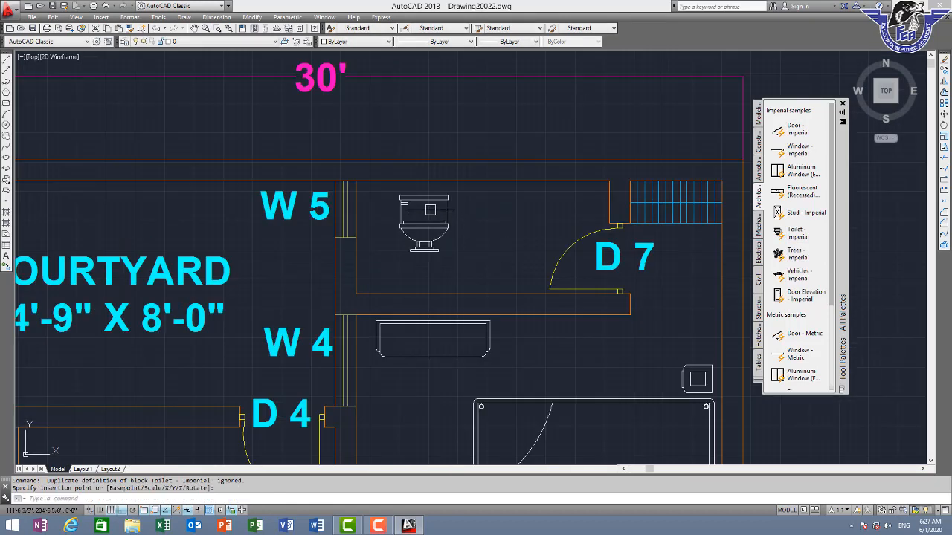
pyautogui.click(430, 199)
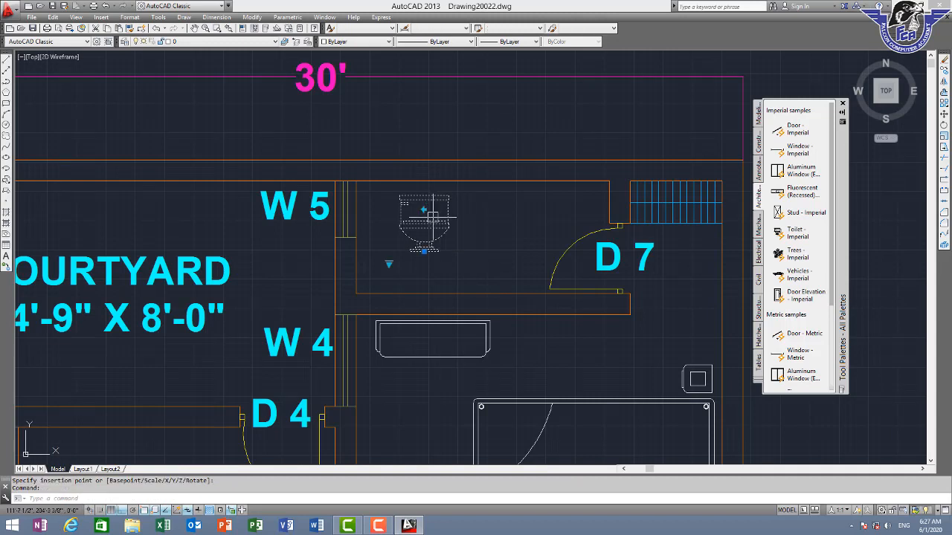
pyautogui.click(392, 266)
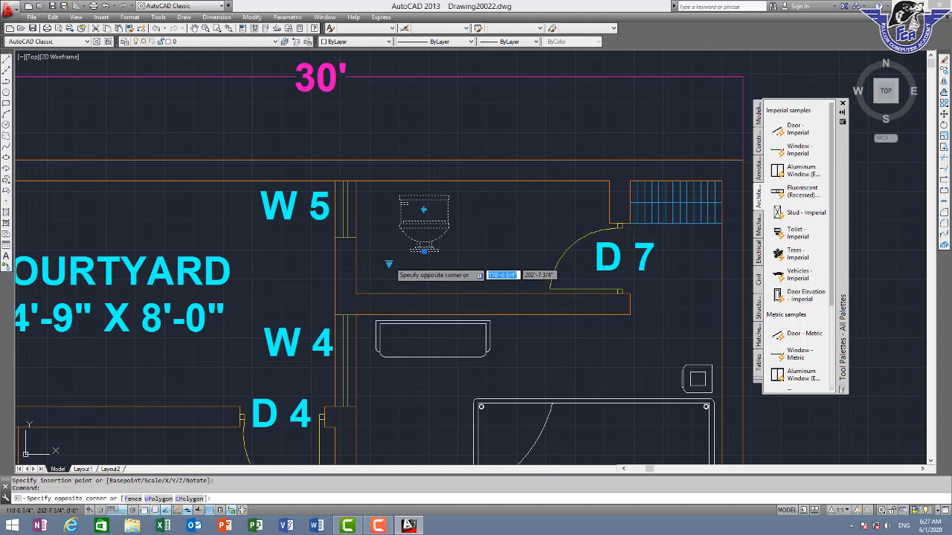
pyautogui.click(388, 263)
pyautogui.click(409, 282)
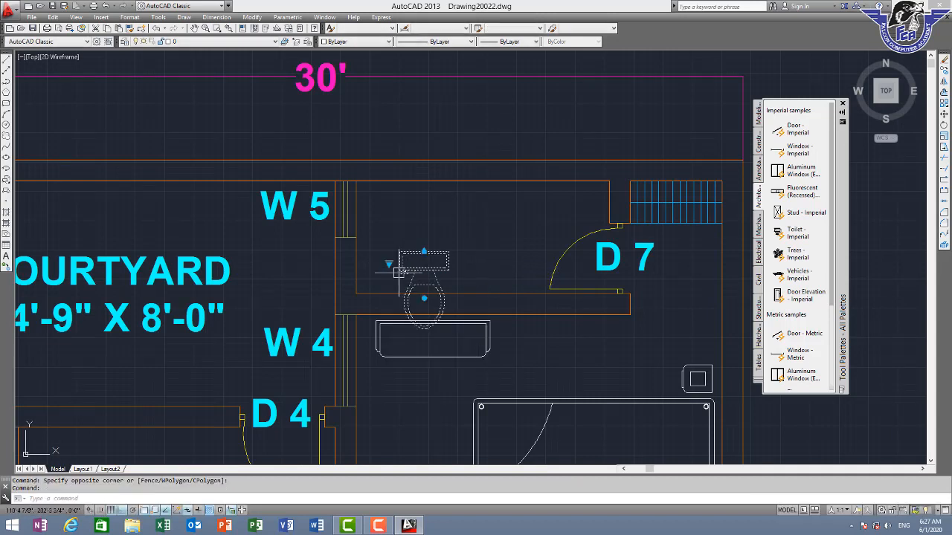
pyautogui.click(388, 263)
pyautogui.click(420, 313)
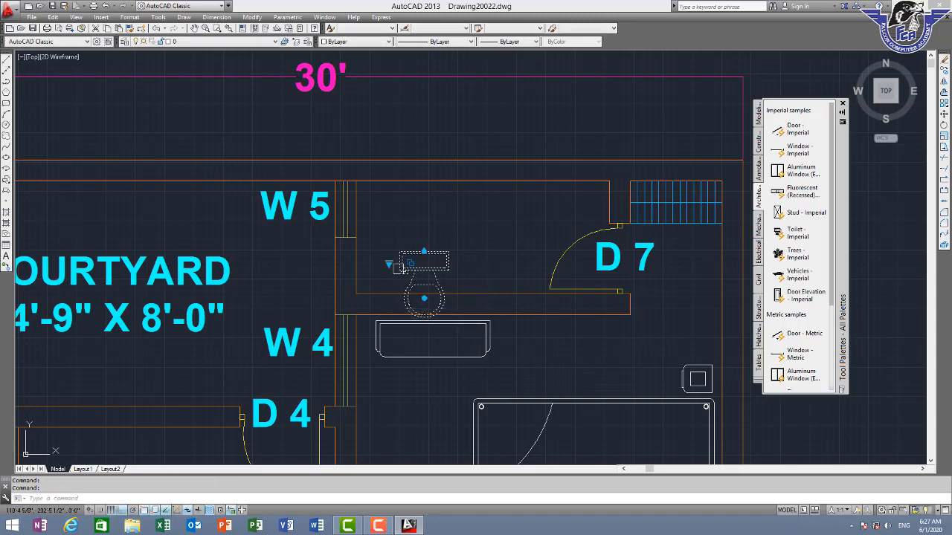
pyautogui.click(389, 264)
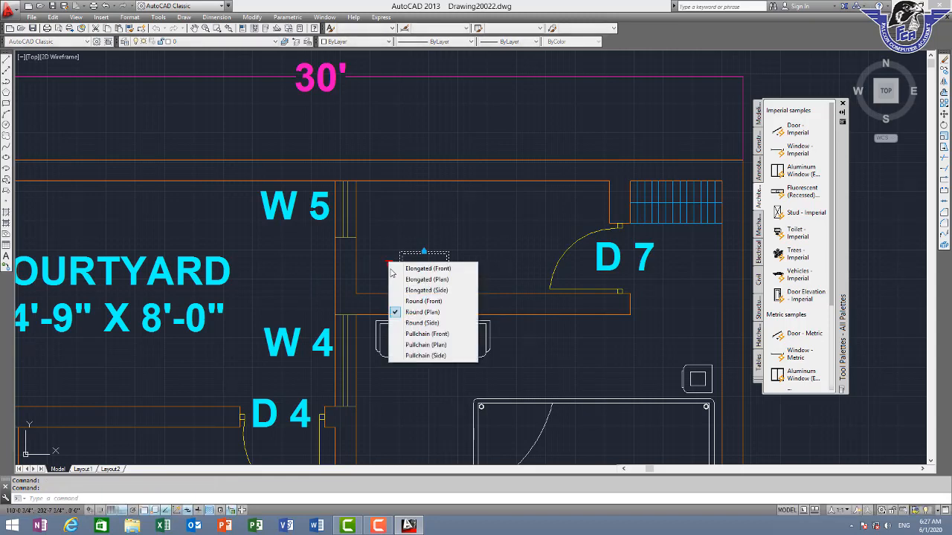
pyautogui.click(427, 334)
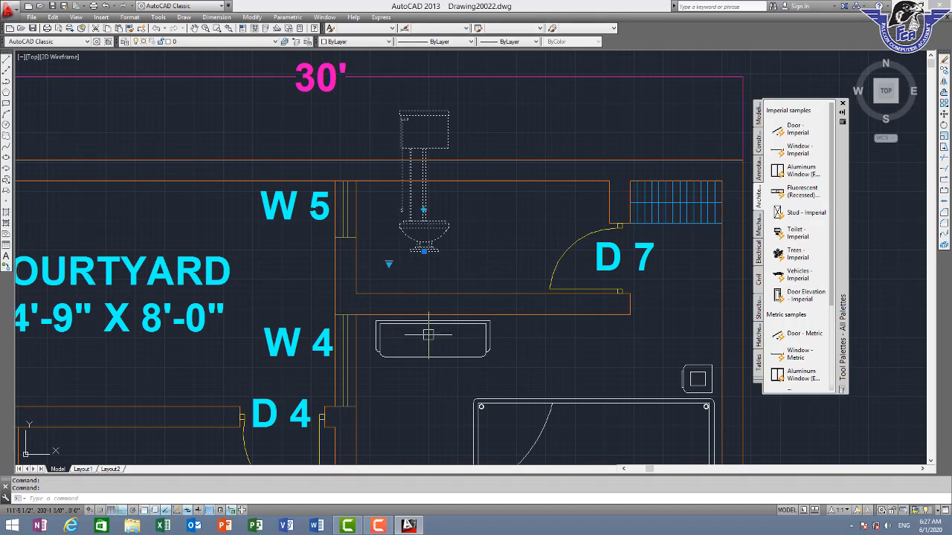
pyautogui.click(388, 263)
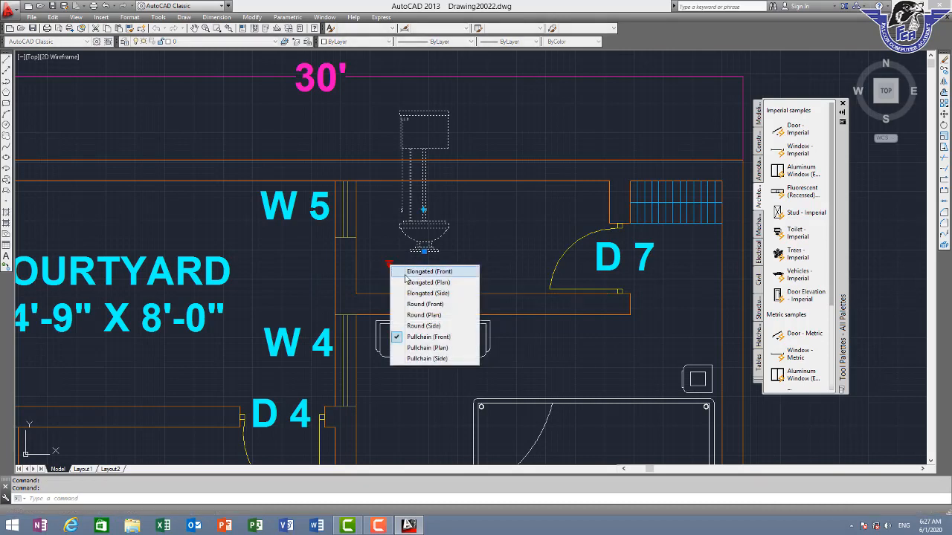
pyautogui.click(407, 273)
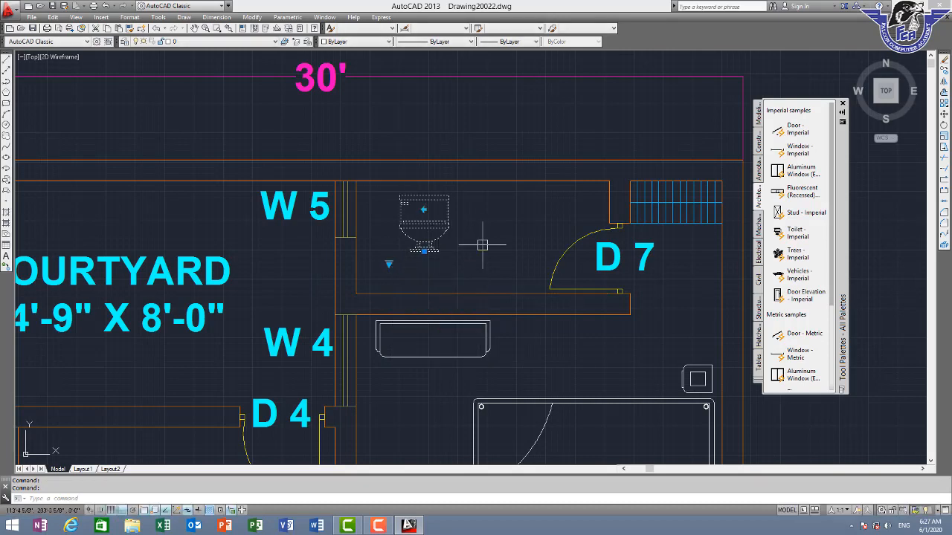
# Rotate the toilet 90° clockwise about its upper-right corner.
pyautogui.write('ro')
pyautogui.press('Return')
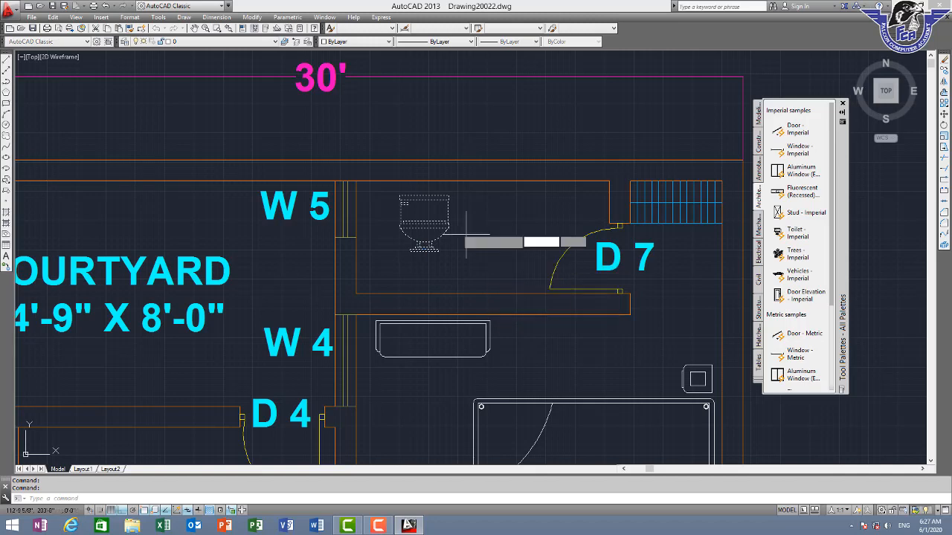
pyautogui.click(450, 195)
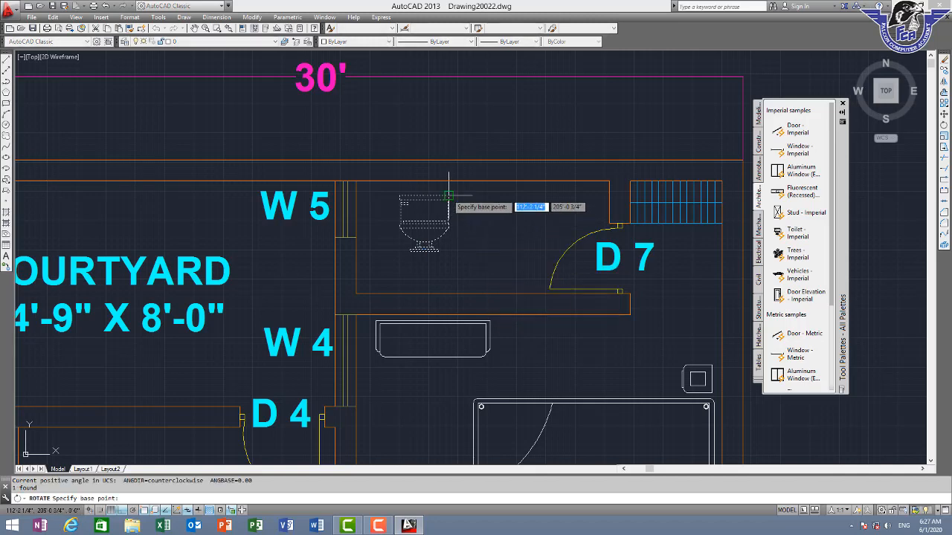
pyautogui.click(491, 239)
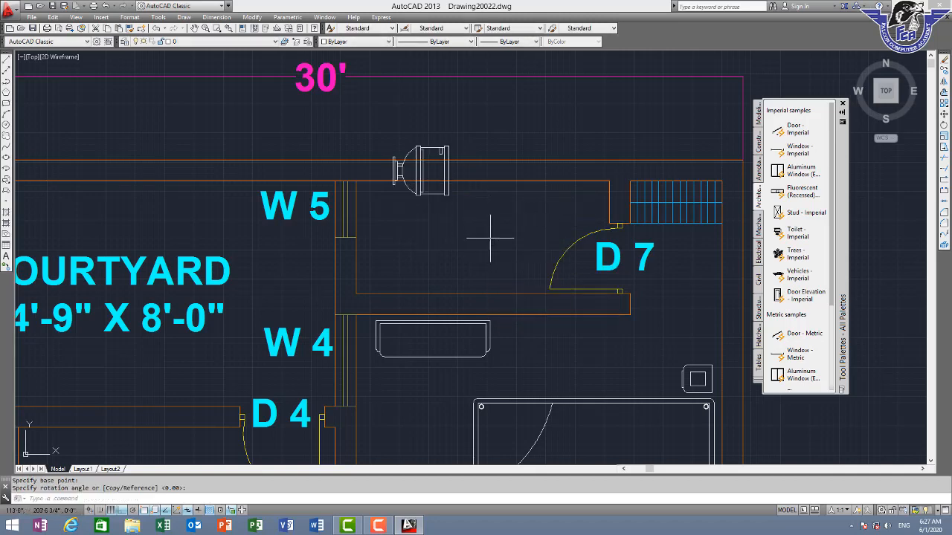
# With ortho off, move the rotated toilet down into the bathroom, its base near the W 5 wall.
pyautogui.click(447, 149)
pyautogui.scroll(2, 441, 151)
pyautogui.write('m')
pyautogui.press('Return')
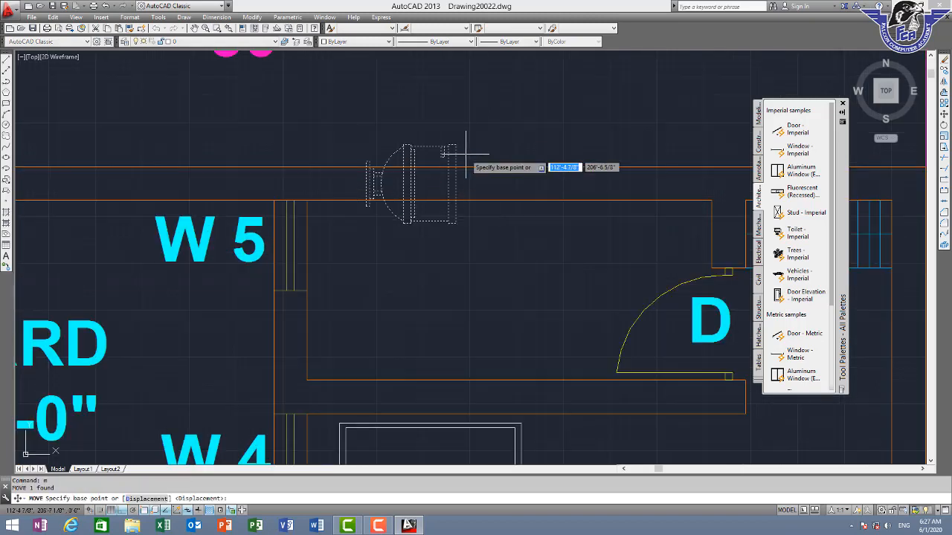
pyautogui.click(446, 151)
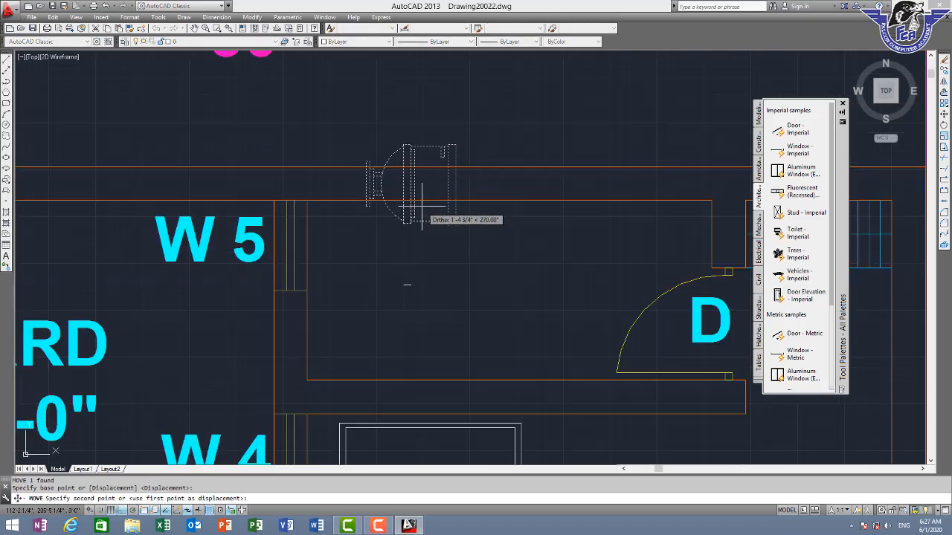
pyautogui.press('F8')
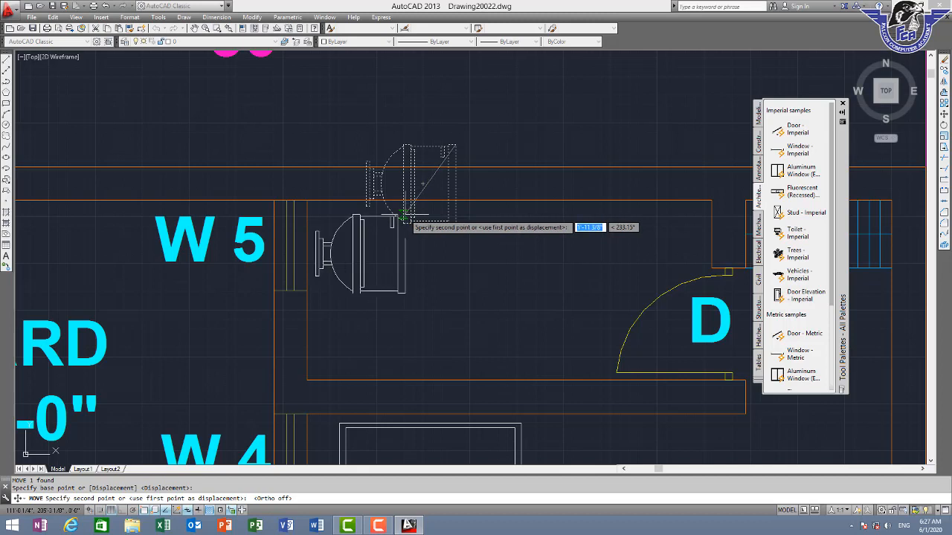
pyautogui.click(404, 214)
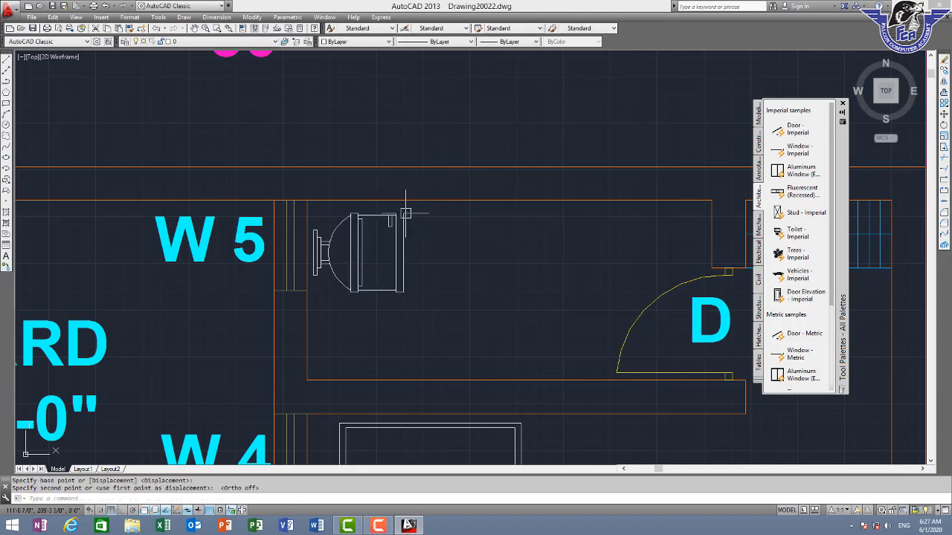
# Scale the toilet by a factor of 0.6 about the middle of its tank-side edge.
pyautogui.click(400, 254)
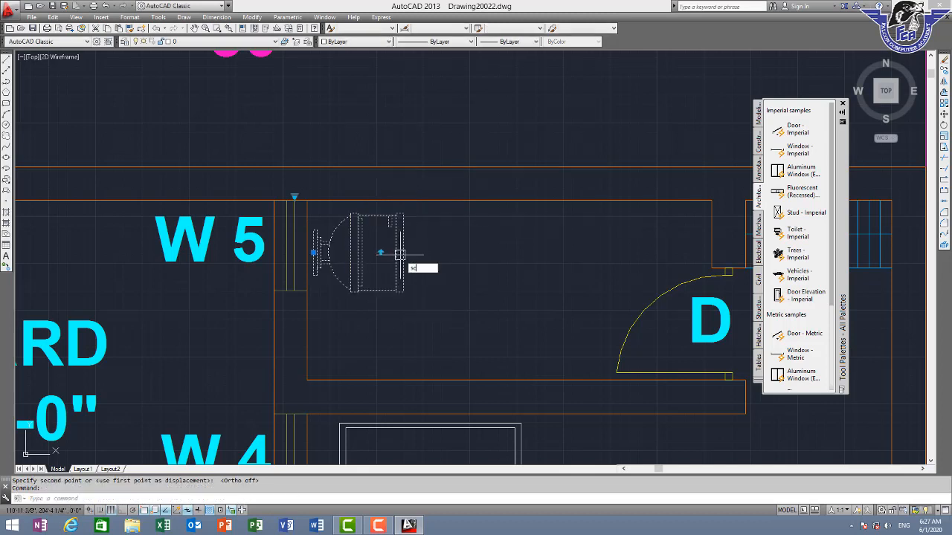
pyautogui.write('sc')
pyautogui.press('Return')
pyautogui.click(404, 252)
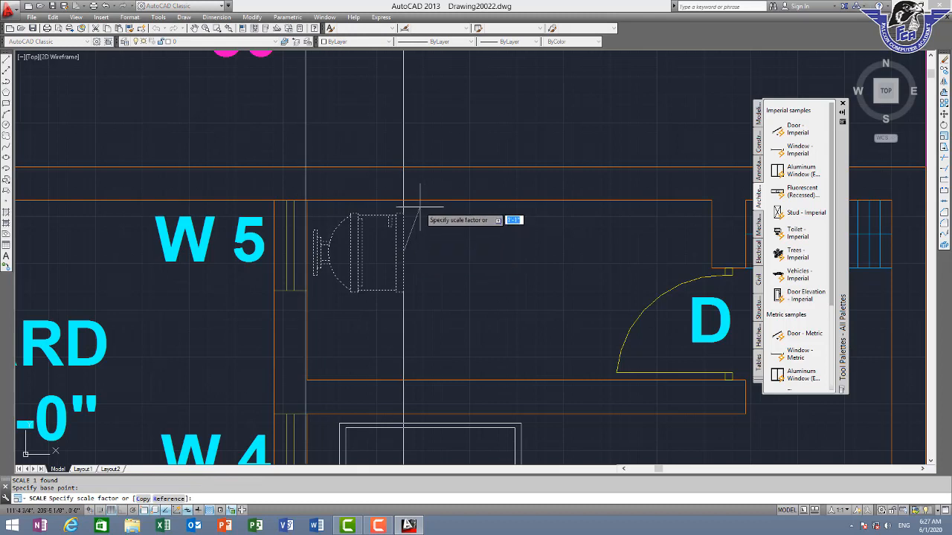
pyautogui.write('.6')
pyautogui.press('Return')
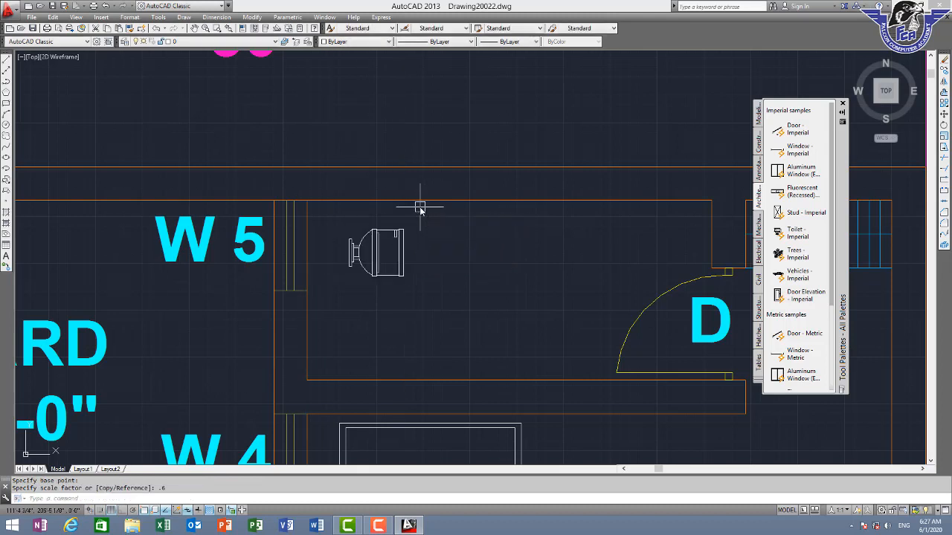
# Move the scaled toilet left, close to the W 5 wall.
pyautogui.click(400, 238)
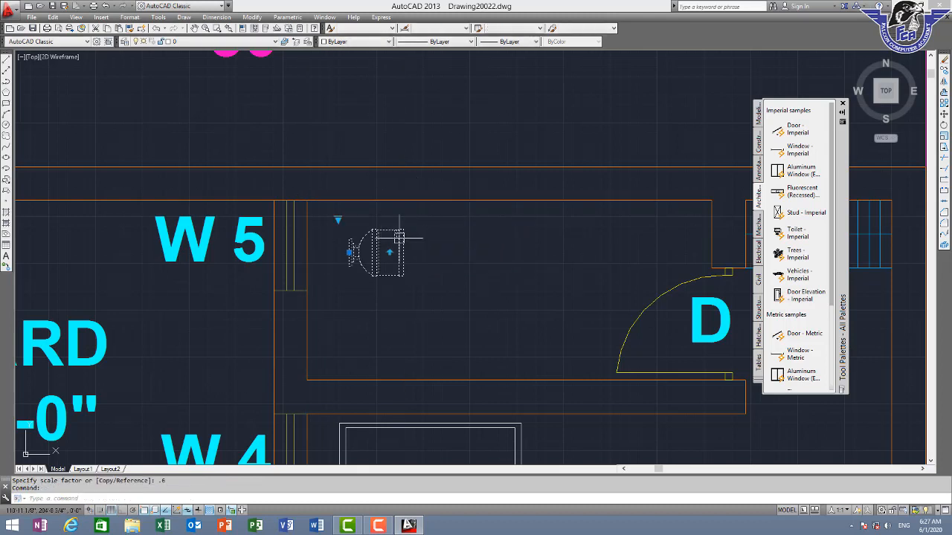
pyautogui.write('m')
pyautogui.press('Return')
pyautogui.click(395, 235)
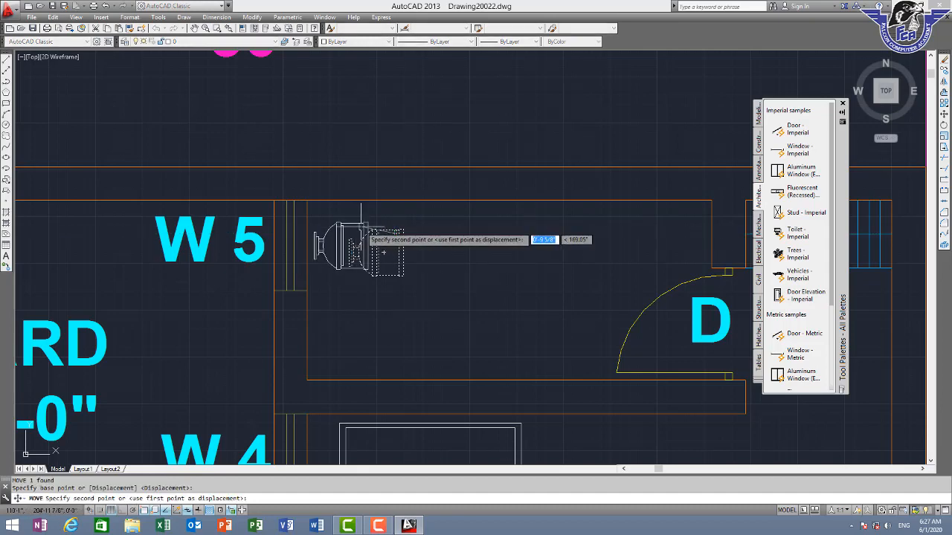
pyautogui.click(362, 225)
# Scale the tree in the planting bed by a factor of 0.5 about a point just right of its centre.
pyautogui.scroll(-4, 431, 291)
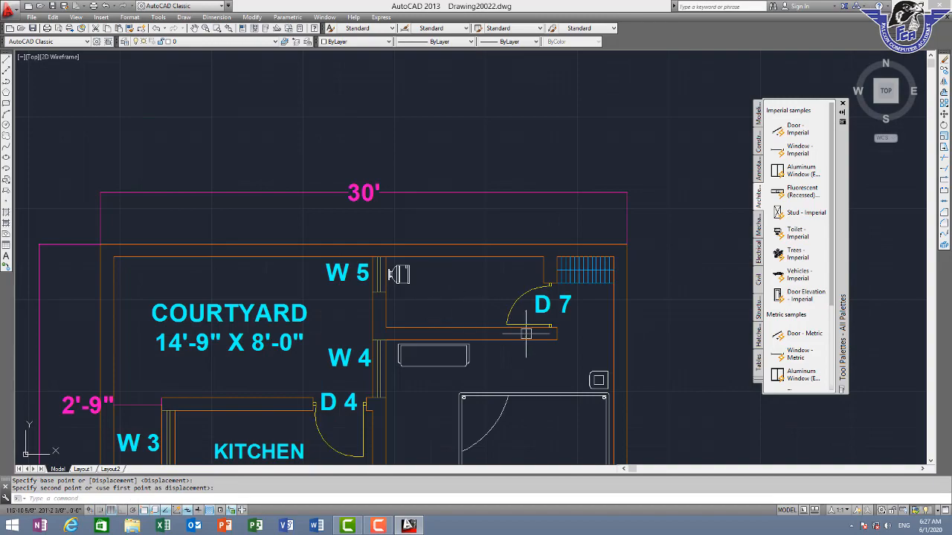
pyautogui.scroll(-3, 526, 334)
pyautogui.moveTo(526, 334); pyautogui.dragTo(455, 173, button='middle')
pyautogui.scroll(2, 461, 236)
pyautogui.moveTo(492, 338); pyautogui.dragTo(467, 189, button='middle')
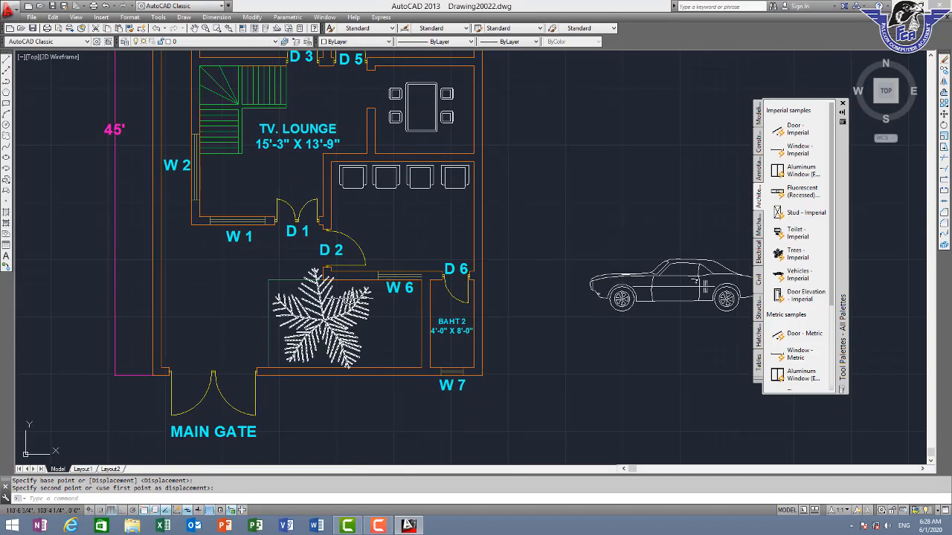
pyautogui.click(330, 306)
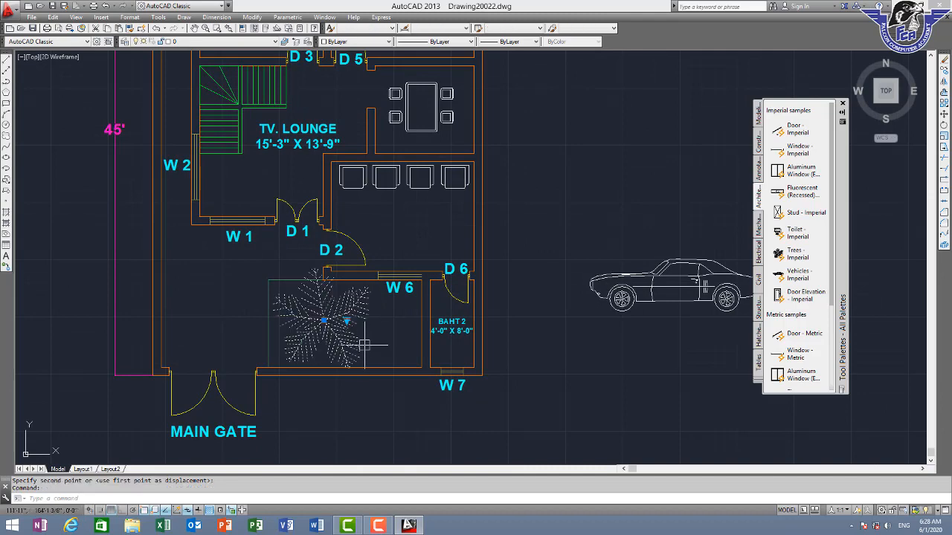
pyautogui.write('sc')
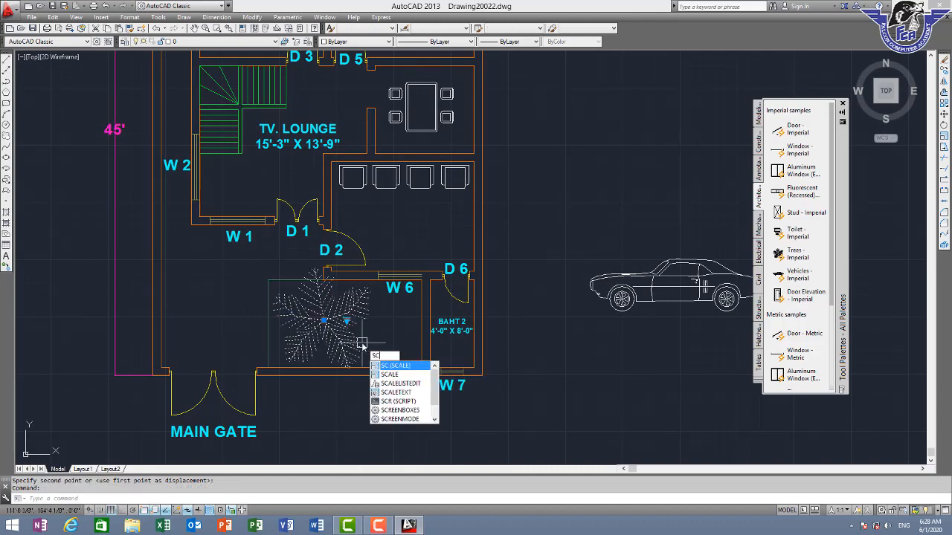
pyautogui.press('Return')
pyautogui.click(351, 307)
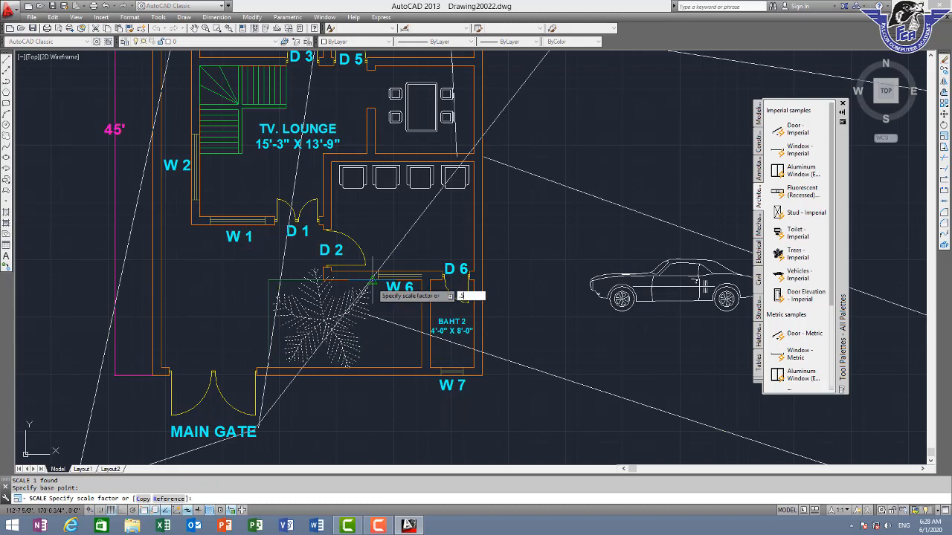
pyautogui.press('Return')
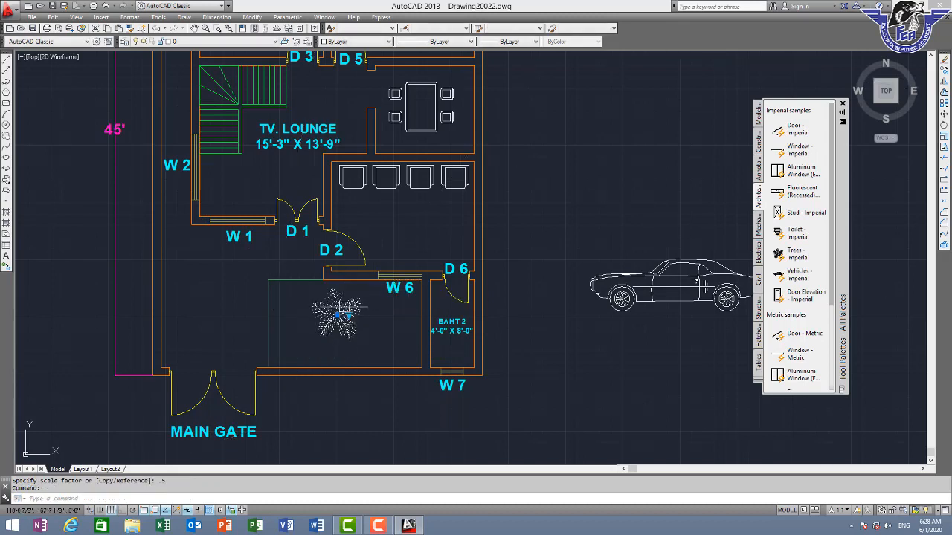
# Move the reduced tree to the right half of the planting bed, beside the BAHT 2 wall.
pyautogui.write('m')
pyautogui.press('Return')
pyautogui.click(344, 314)
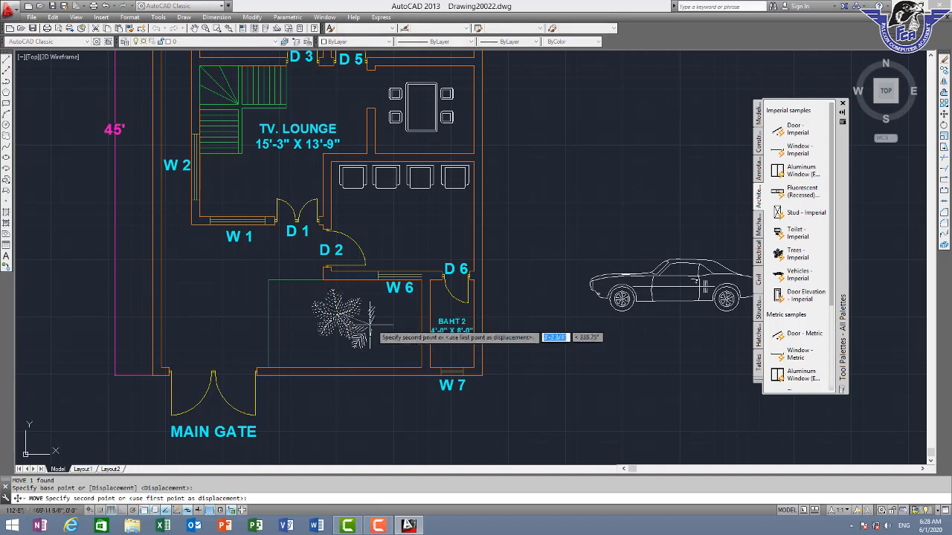
pyautogui.click(388, 328)
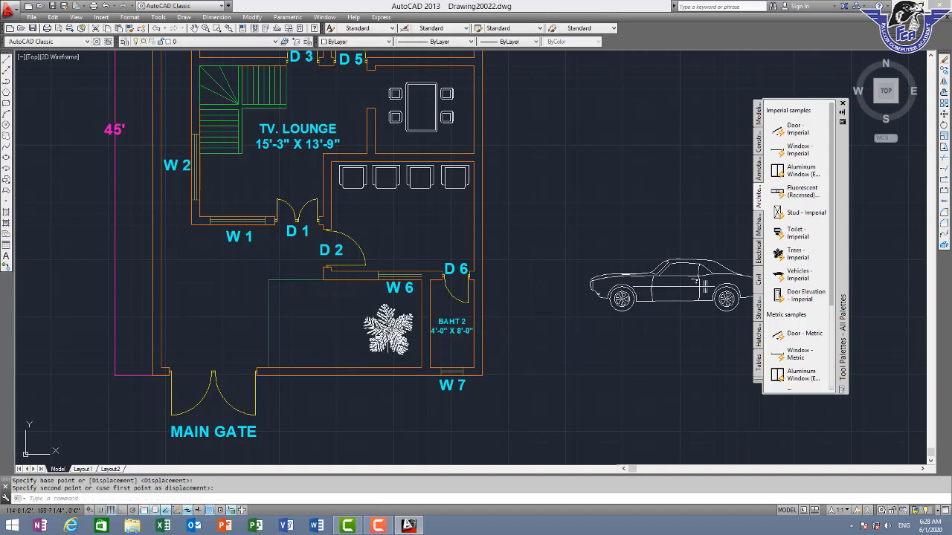
# With ortho on, copy the tree horizontally into the left half of the planting bed.
pyautogui.write('copy')
pyautogui.press('Return')
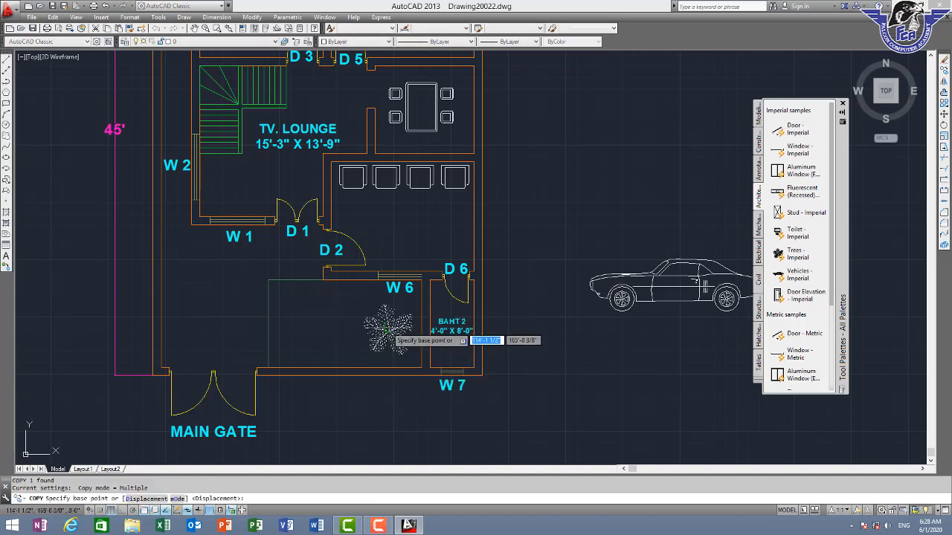
pyautogui.click(389, 328)
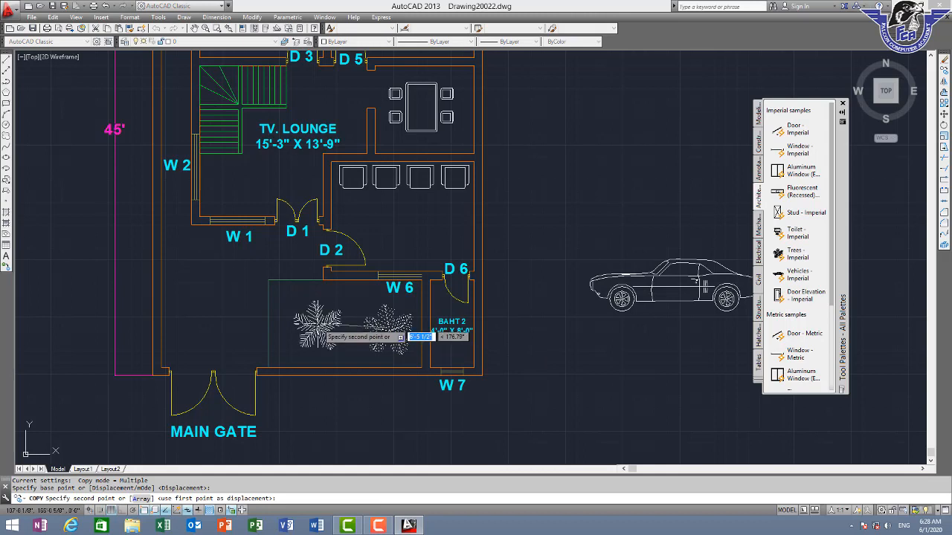
pyautogui.press('F8')
pyautogui.click(309, 328)
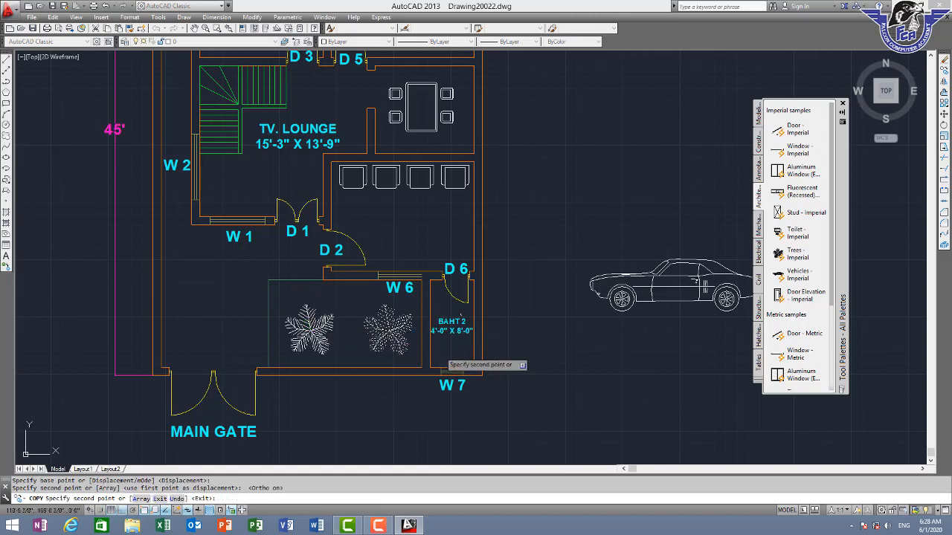
pyautogui.press('Escape')
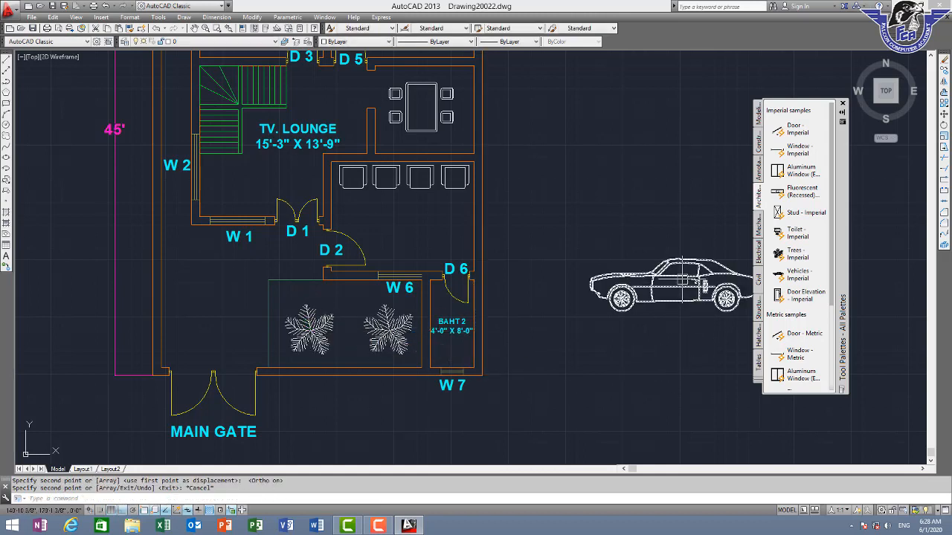
# Switch the car block outside the plan to the Sports Car (Top) view.
pyautogui.click(691, 301)
pyautogui.moveTo(671, 290); pyautogui.dragTo(510, 240, button='middle')
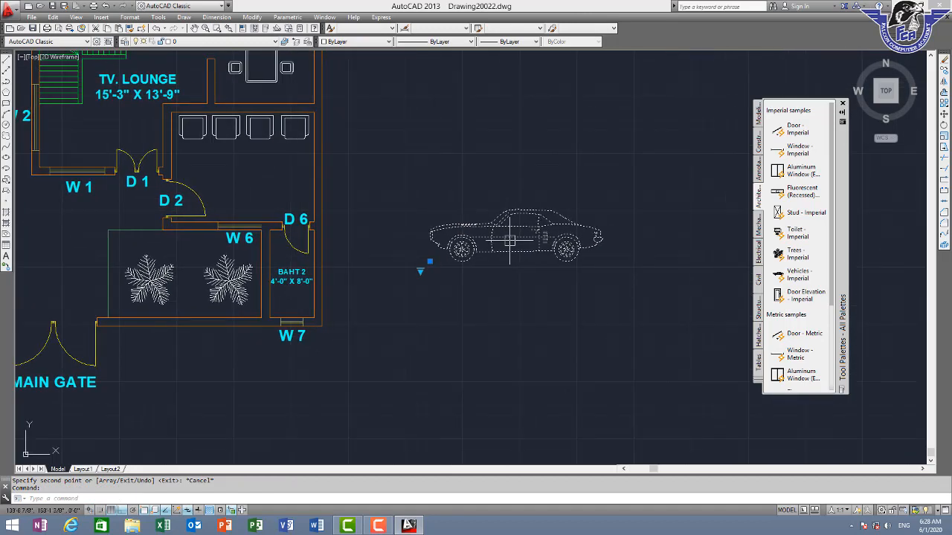
pyautogui.click(421, 269)
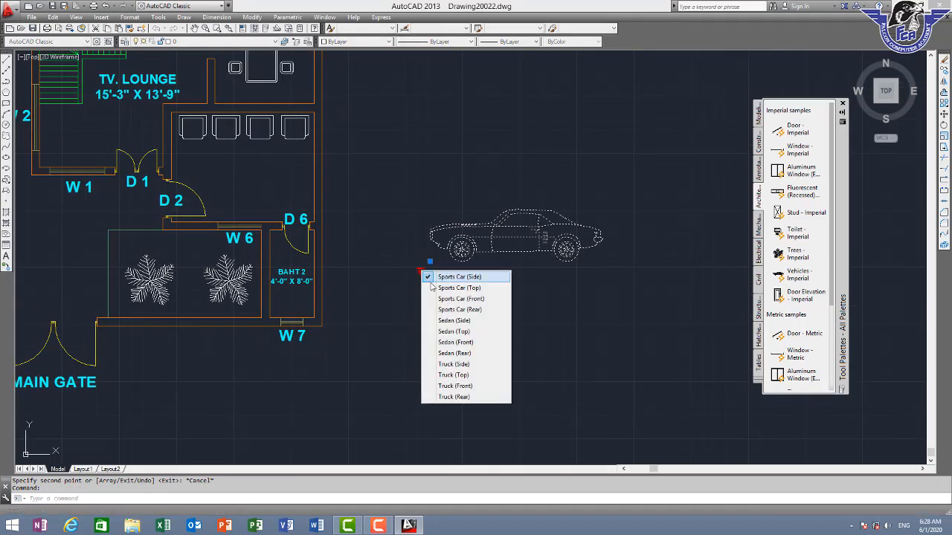
pyautogui.click(446, 290)
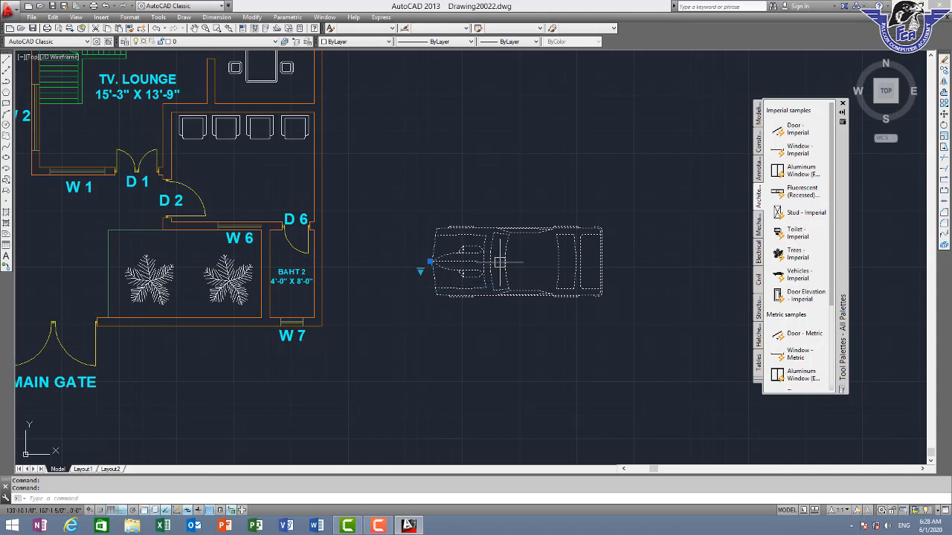
# With ortho on, rotate the car 90° clockwise about its upper-left corner so its front faces up.
pyautogui.write('ro')
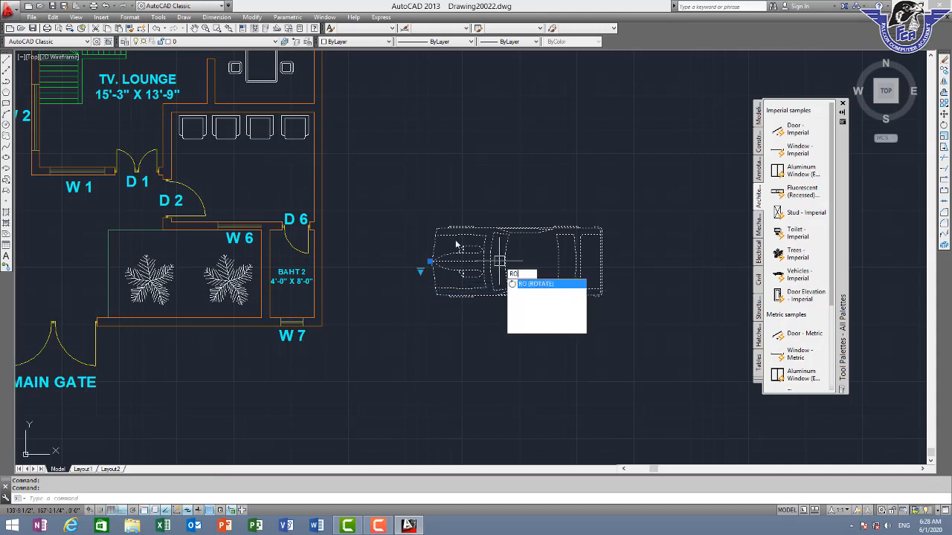
pyautogui.press('Return')
pyautogui.click(437, 229)
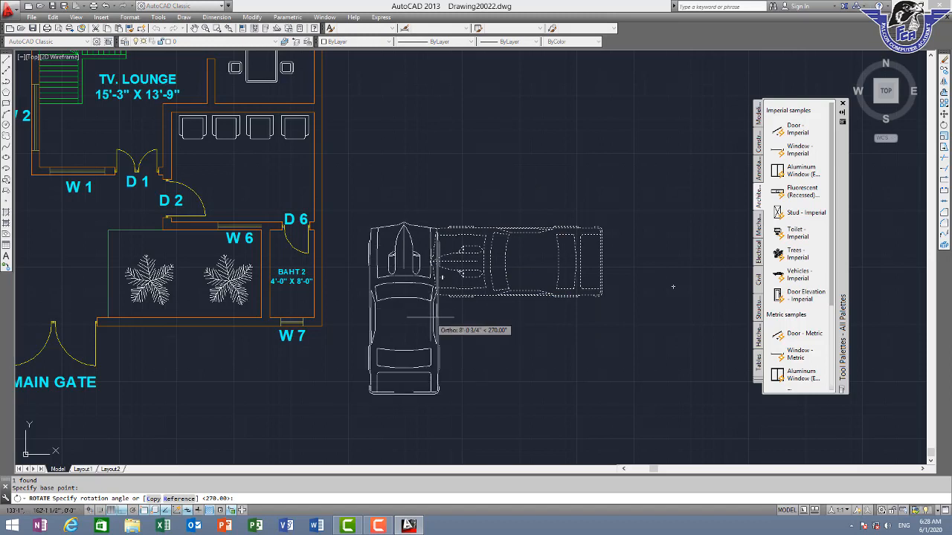
pyautogui.press('F8')
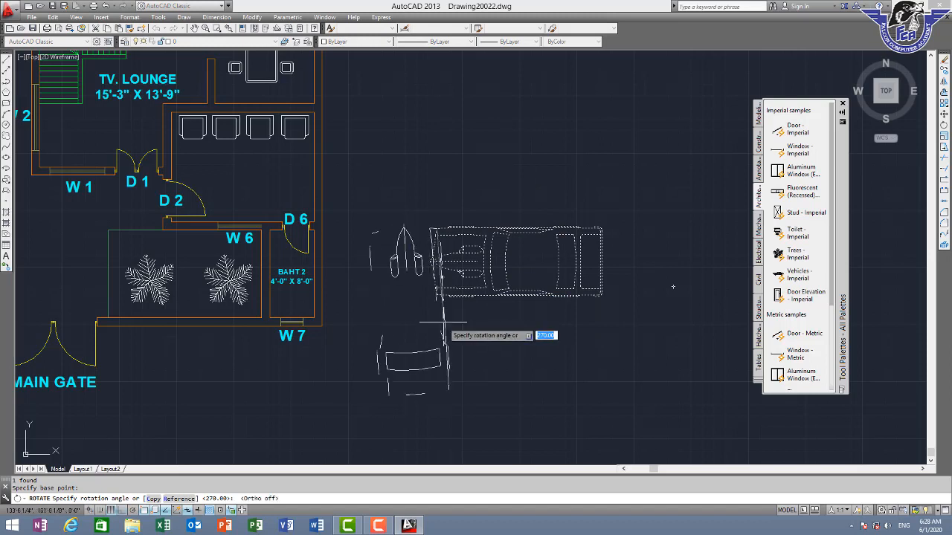
pyautogui.press('F8')
pyautogui.click(440, 313)
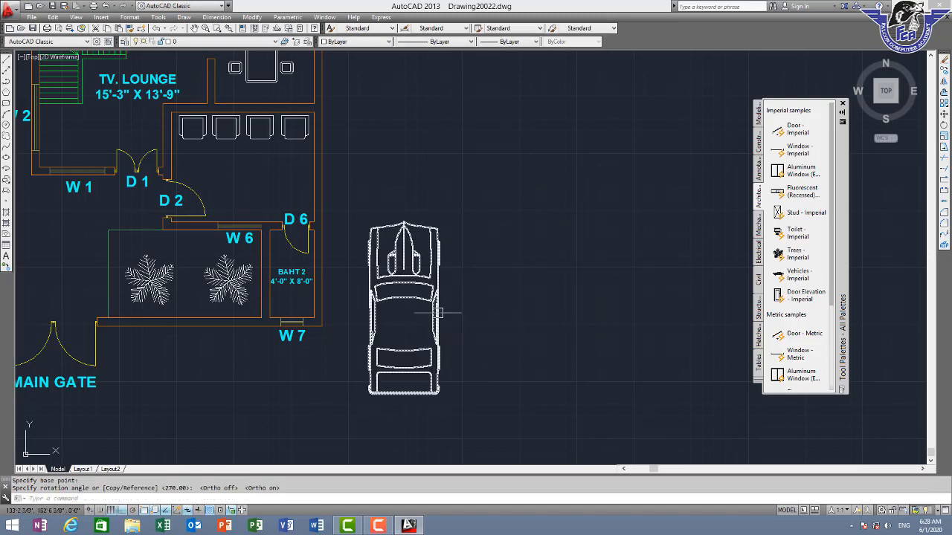
pyautogui.click(416, 274)
pyautogui.write('sc')
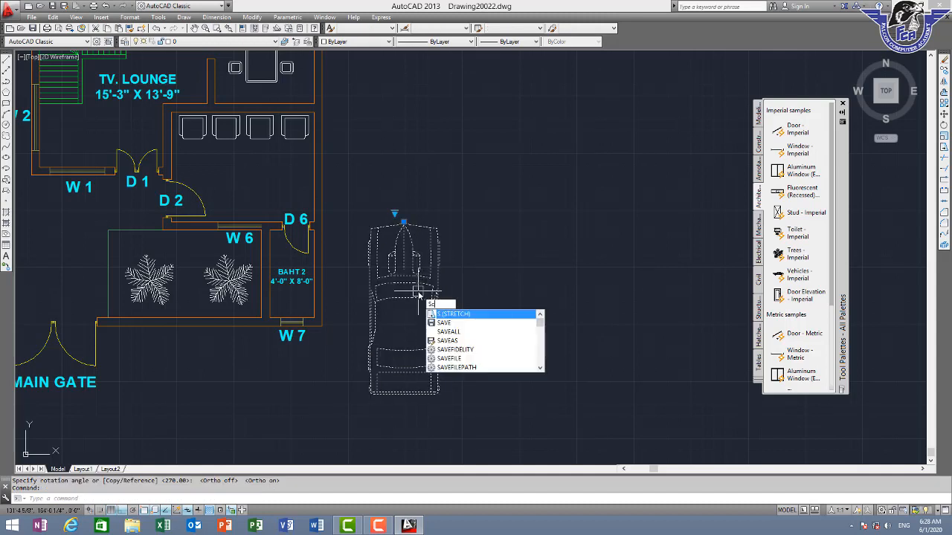
pyautogui.press('Return')
pyautogui.doubleClick(418, 291)
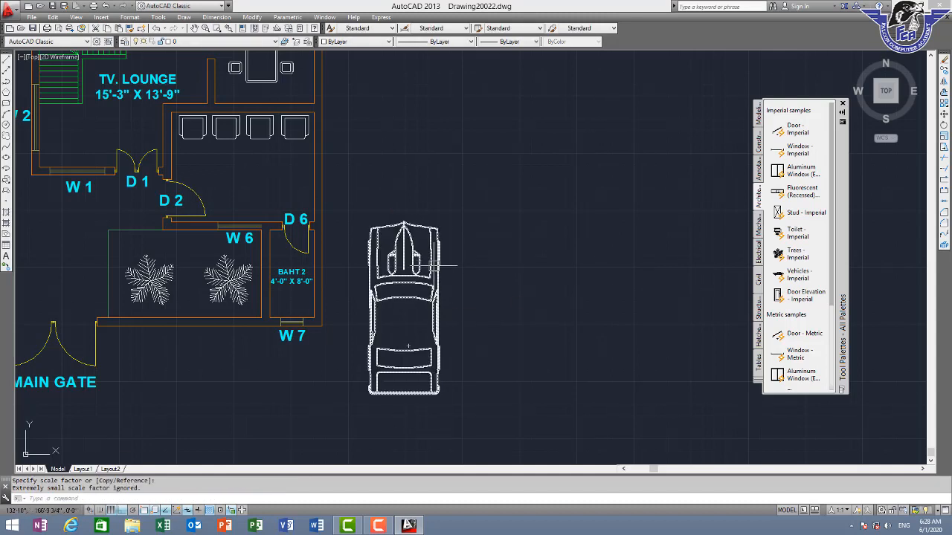
pyautogui.click(431, 266)
pyautogui.write('sc')
pyautogui.press('Return')
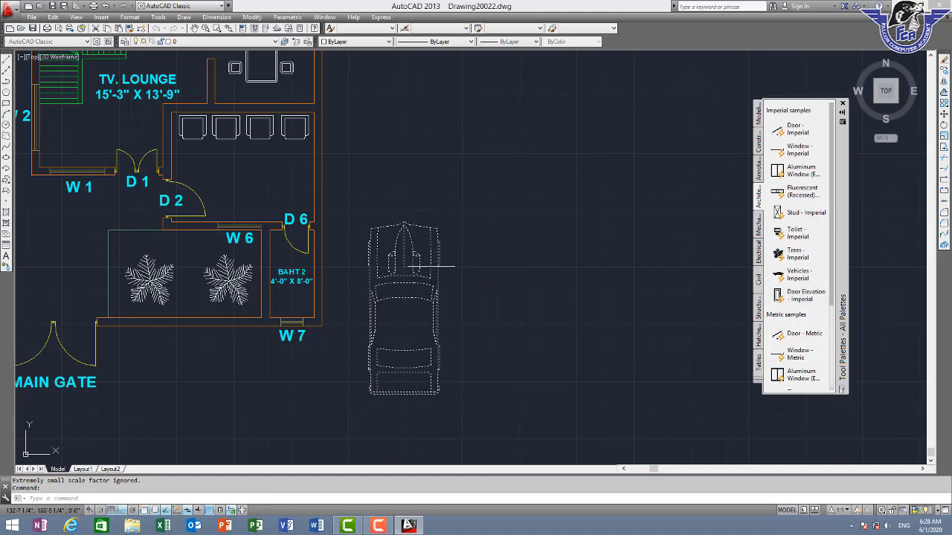
pyautogui.doubleClick(431, 265)
pyautogui.click(429, 260)
pyautogui.write('sc')
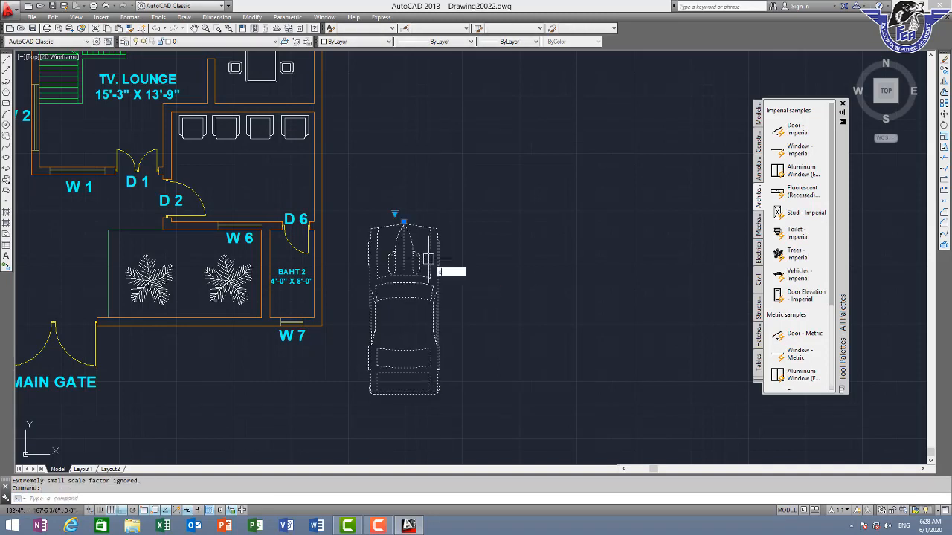
pyautogui.press('Return')
pyautogui.doubleClick(429, 260)
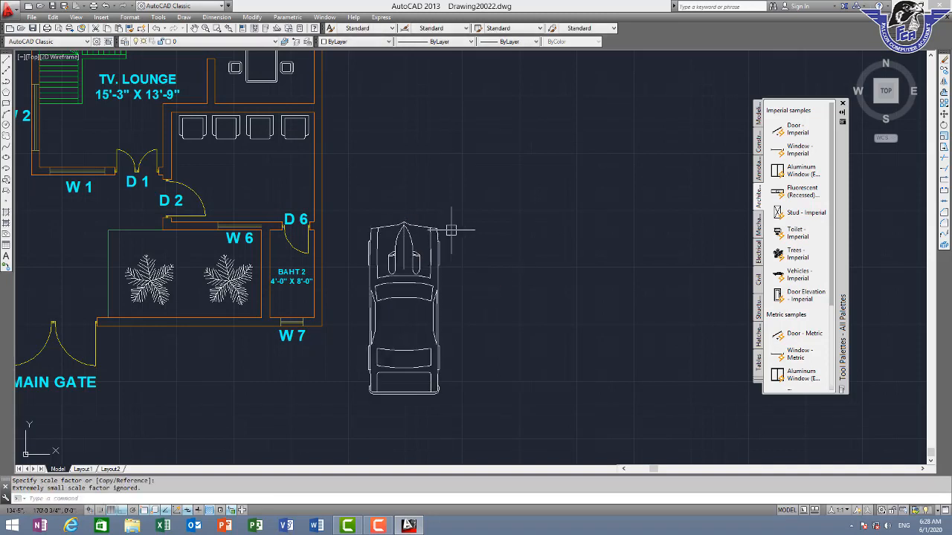
# Scale the car by a factor of 0.5 about a point on its right side near the front wheel.
pyautogui.click(435, 264)
pyautogui.write('sc')
pyautogui.press('Return')
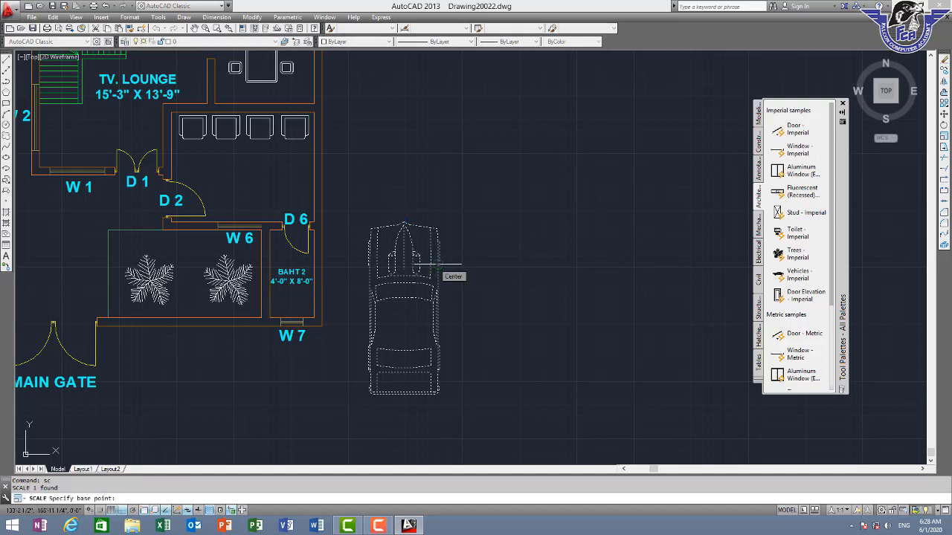
pyautogui.write('.5')
pyautogui.press('Return')
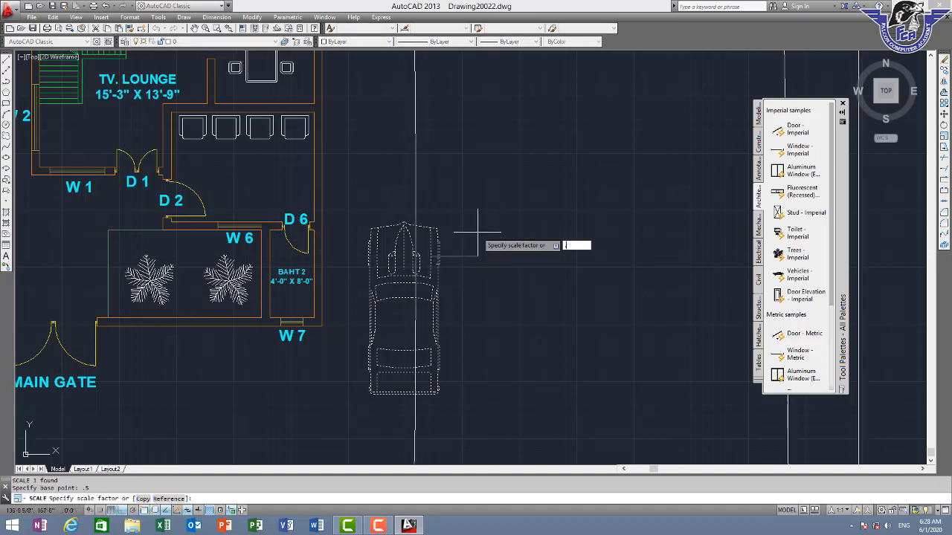
pyautogui.press('Return')
# With ortho off, move the scaled car into the driveway between the main gate and window W 1.
pyautogui.click(429, 268)
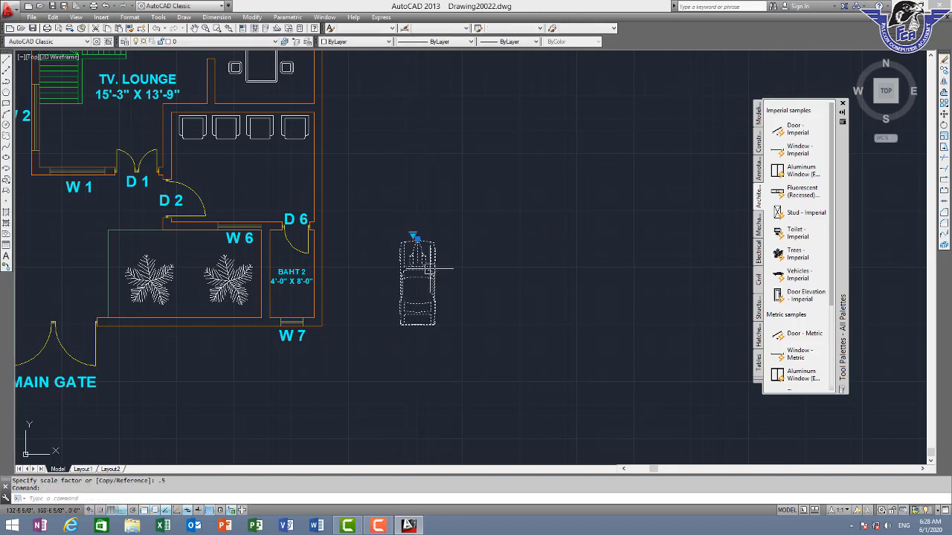
pyautogui.write('m')
pyautogui.press('Return')
pyautogui.click(429, 269)
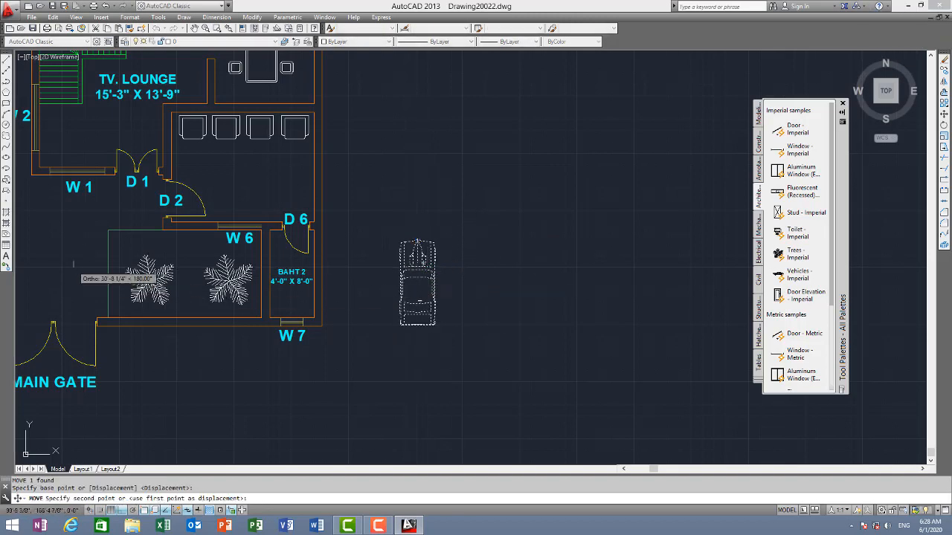
pyautogui.moveTo(67, 259); pyautogui.dragTo(329, 266, button='middle')
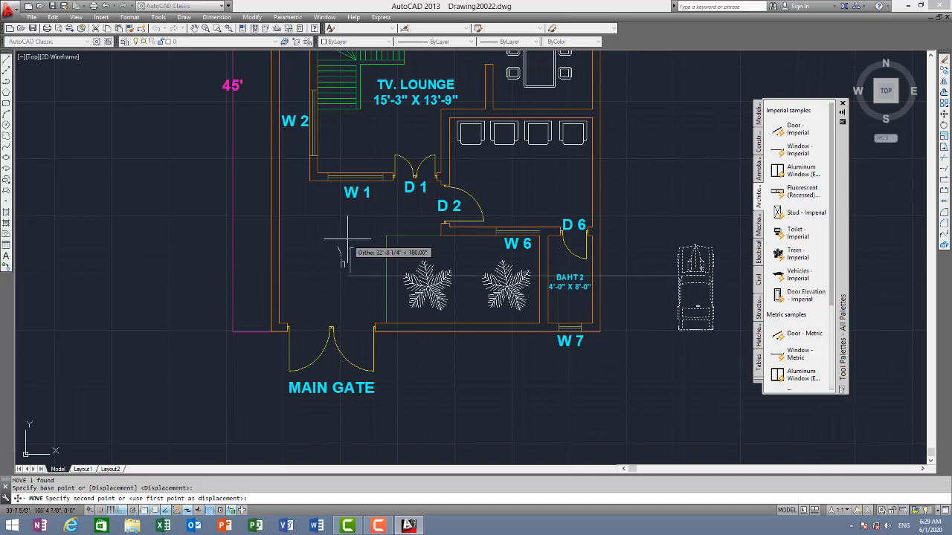
pyautogui.press('F8')
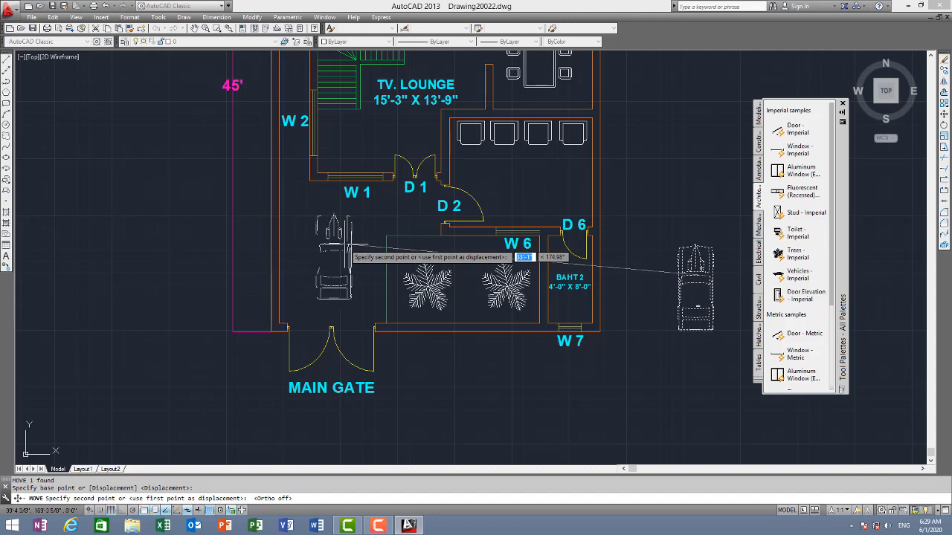
pyautogui.click(348, 245)
pyautogui.scroll(-1, 566, 292)
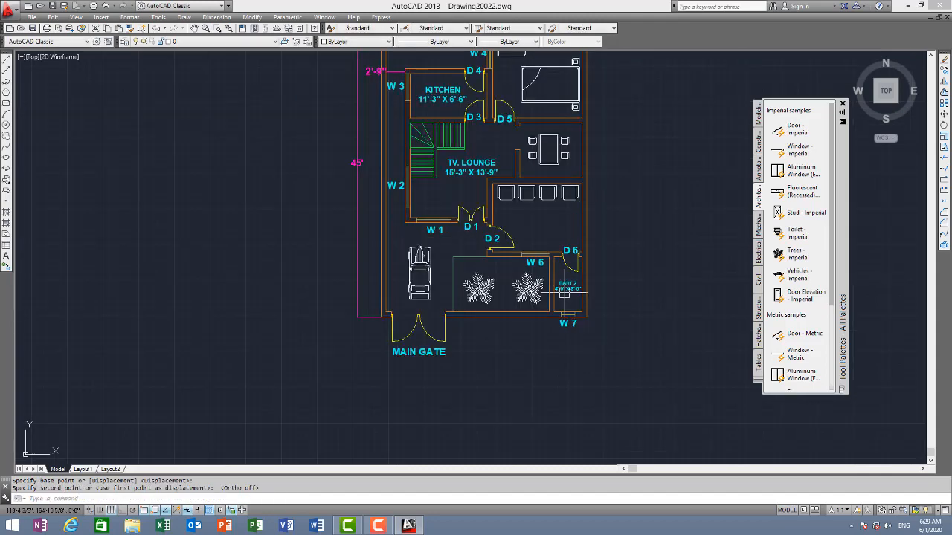
pyautogui.moveTo(629, 245); pyautogui.dragTo(493, 212, button='middle')
pyautogui.scroll(-2, 495, 221)
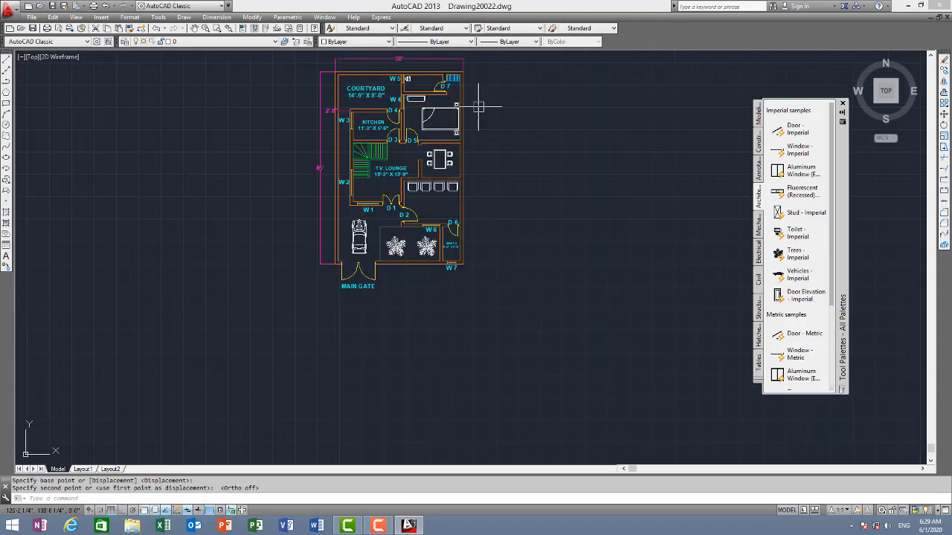
pyautogui.moveTo(478, 108); pyautogui.dragTo(446, 164, button='middle')
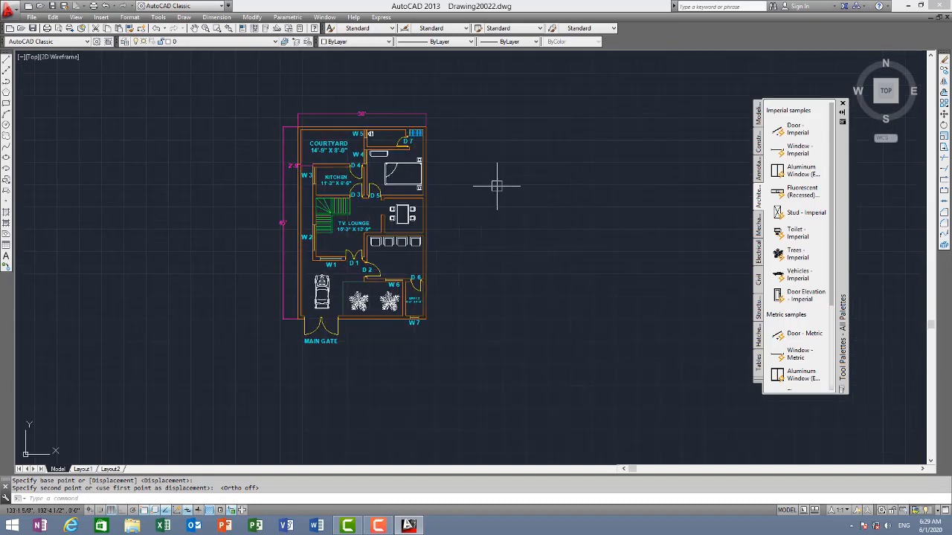